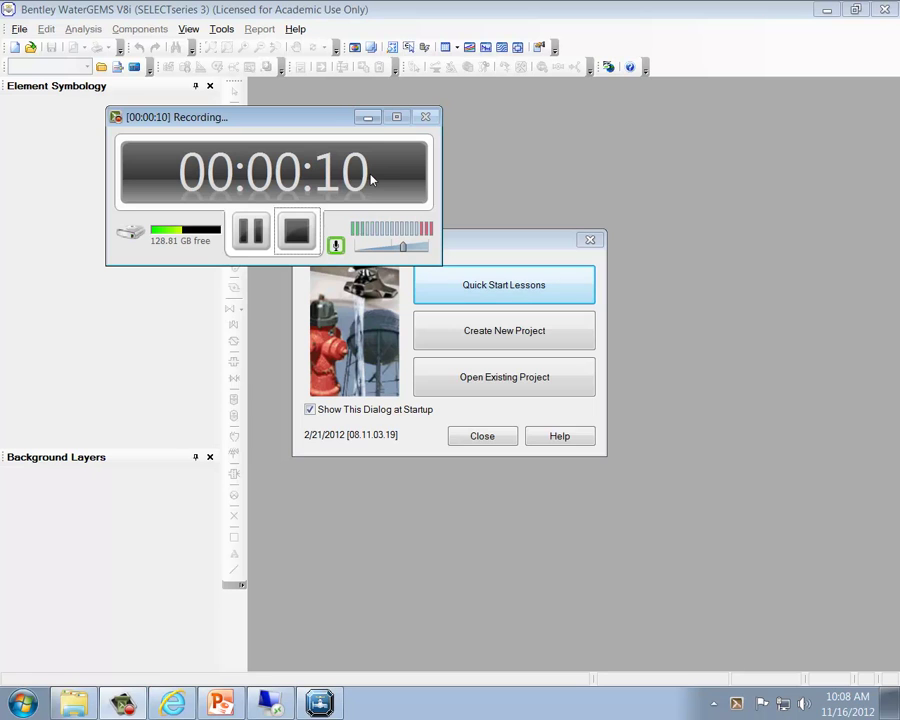
# Step: Create a new project from the Welcome dialog
pyautogui.click(367, 117)
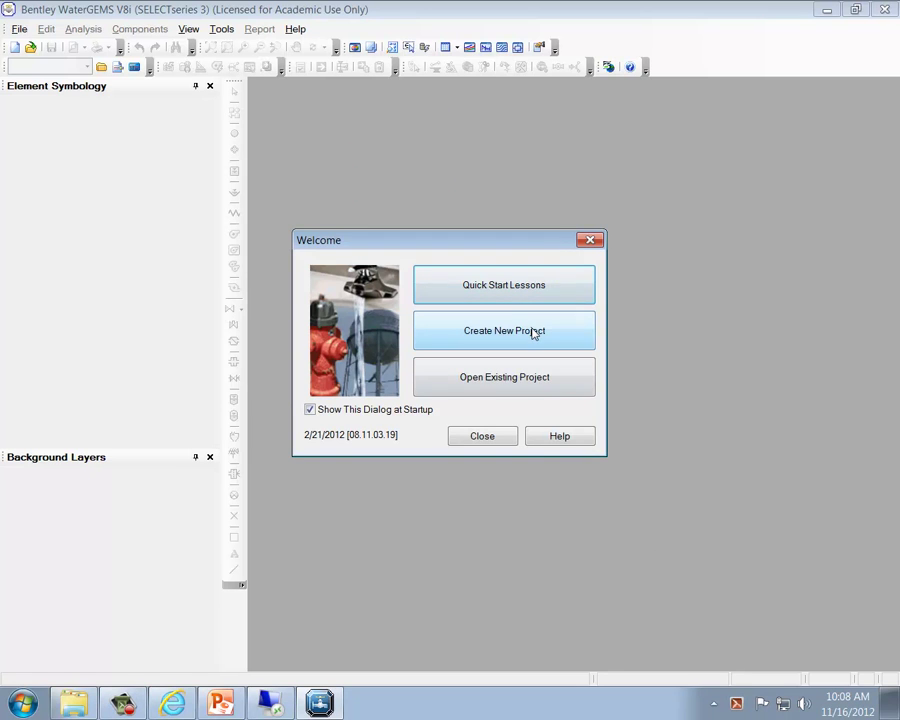
pyautogui.click(534, 329)
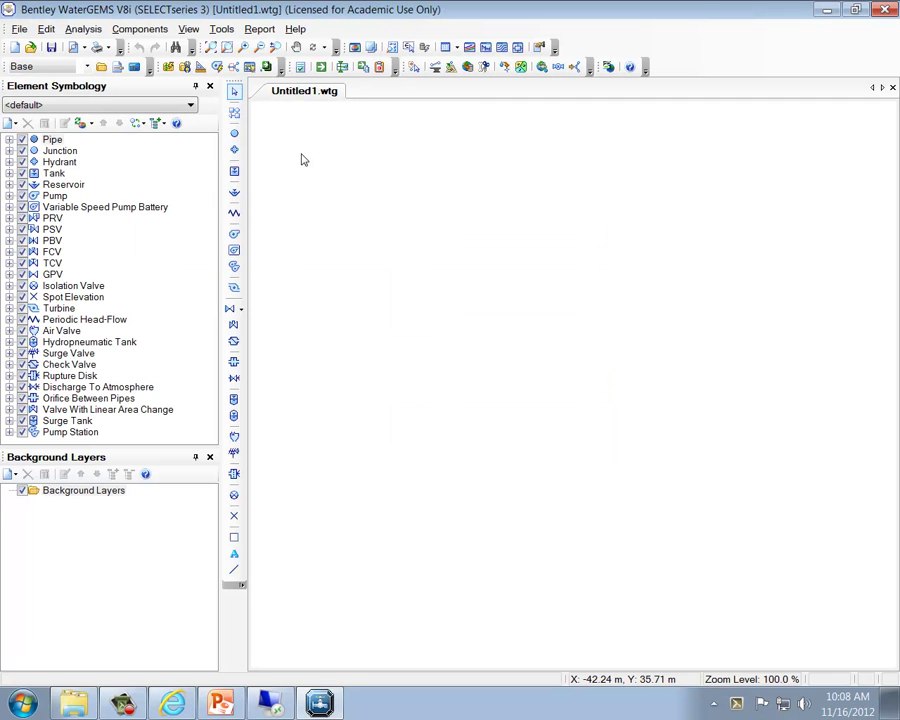
# Step: Make System International the default unit system for new projects in the program options
pyautogui.click(225, 29)
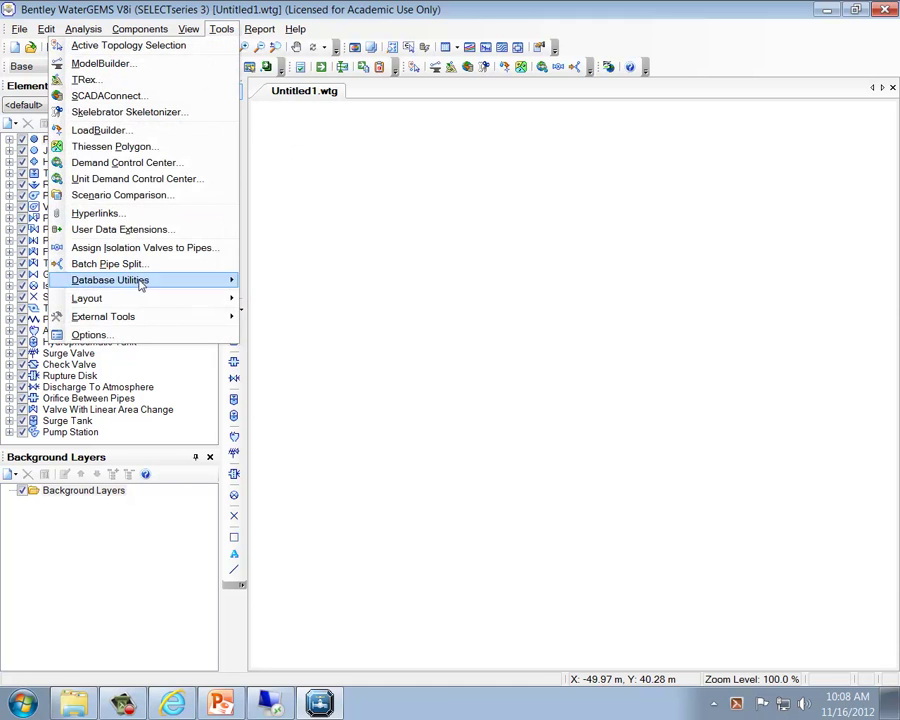
pyautogui.click(137, 343)
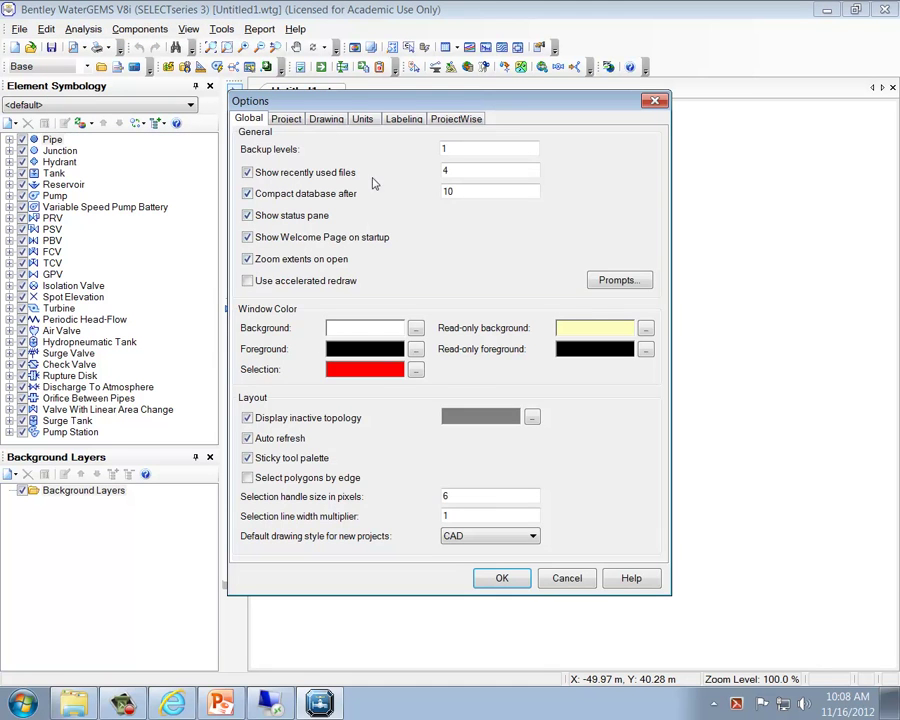
pyautogui.click(364, 119)
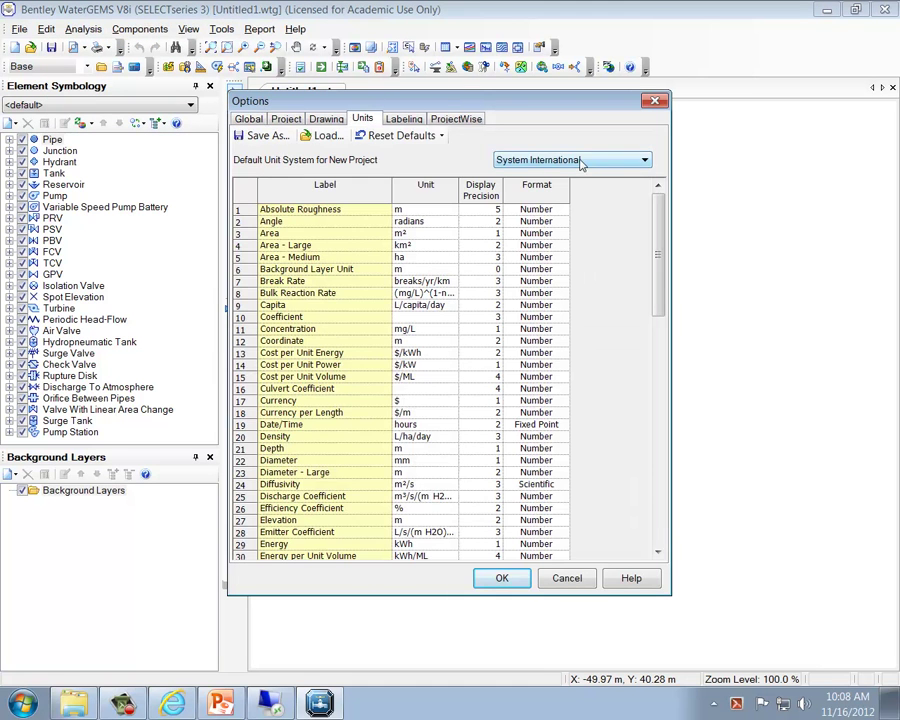
pyautogui.click(580, 164)
pyautogui.click(580, 164)
pyautogui.click(585, 160)
pyautogui.click(585, 160)
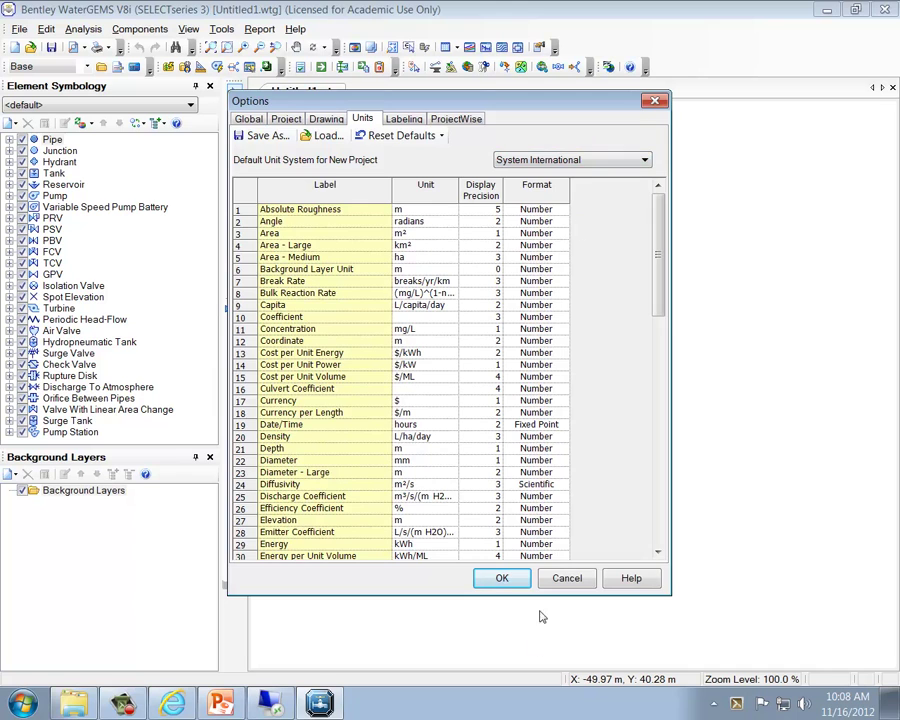
pyautogui.click(518, 580)
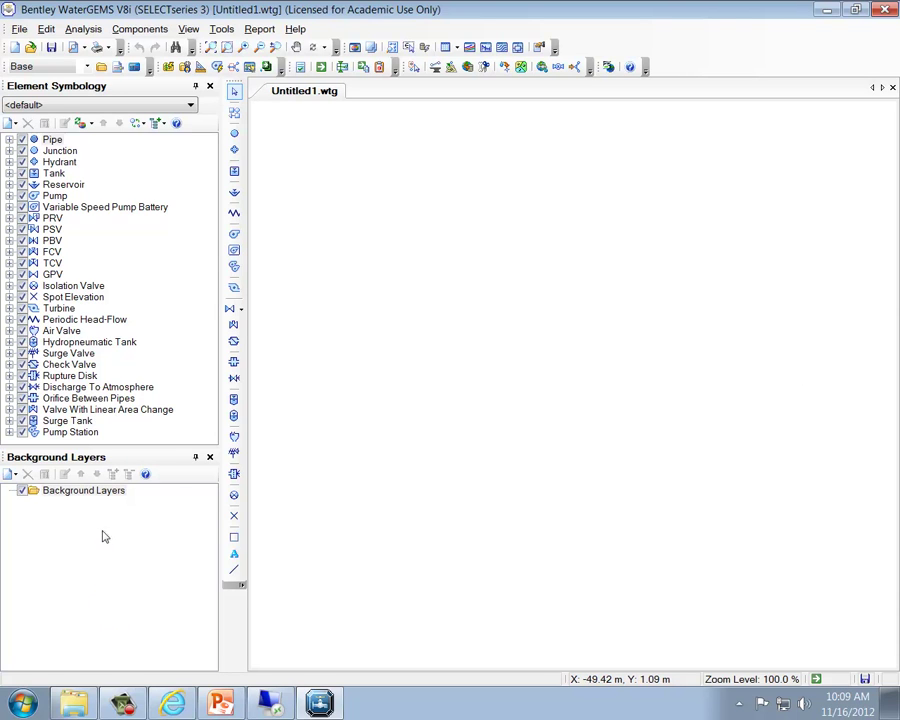
pyautogui.rightClick(71, 492)
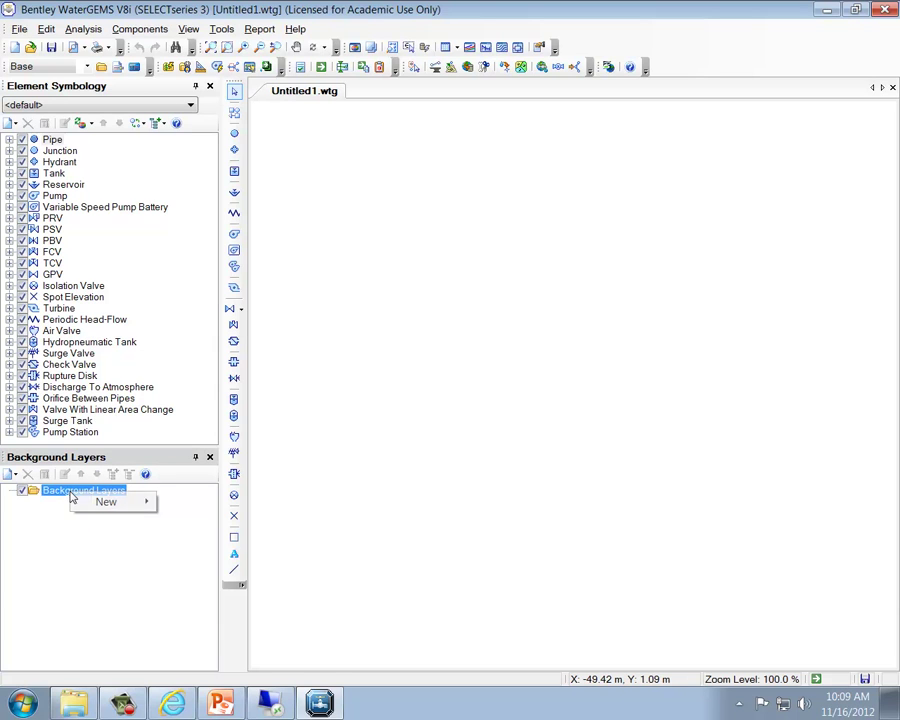
pyautogui.moveTo(108, 509)
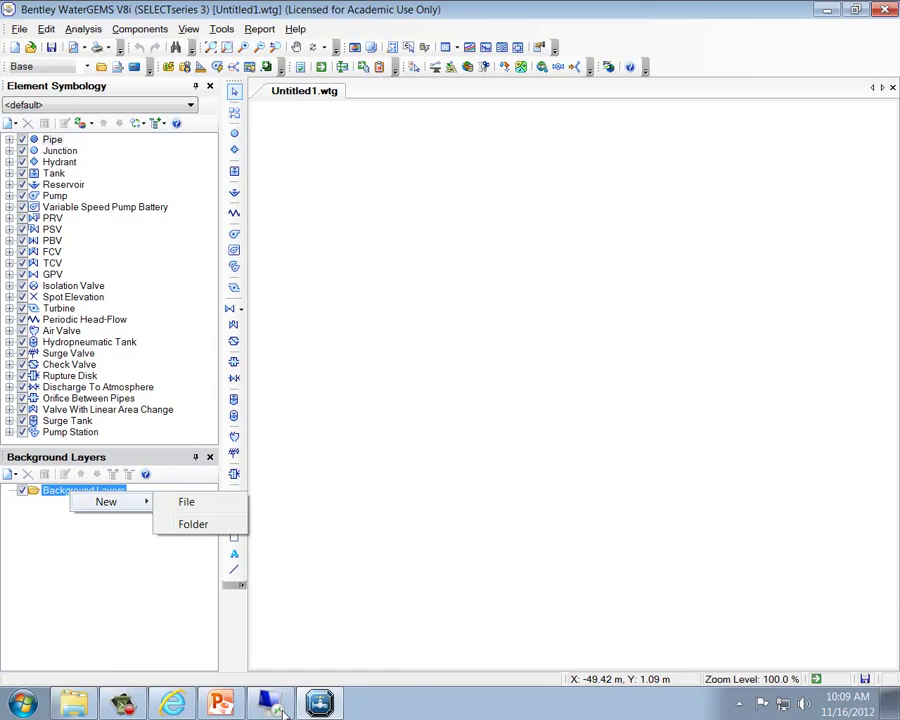
pyautogui.moveTo(270, 704)
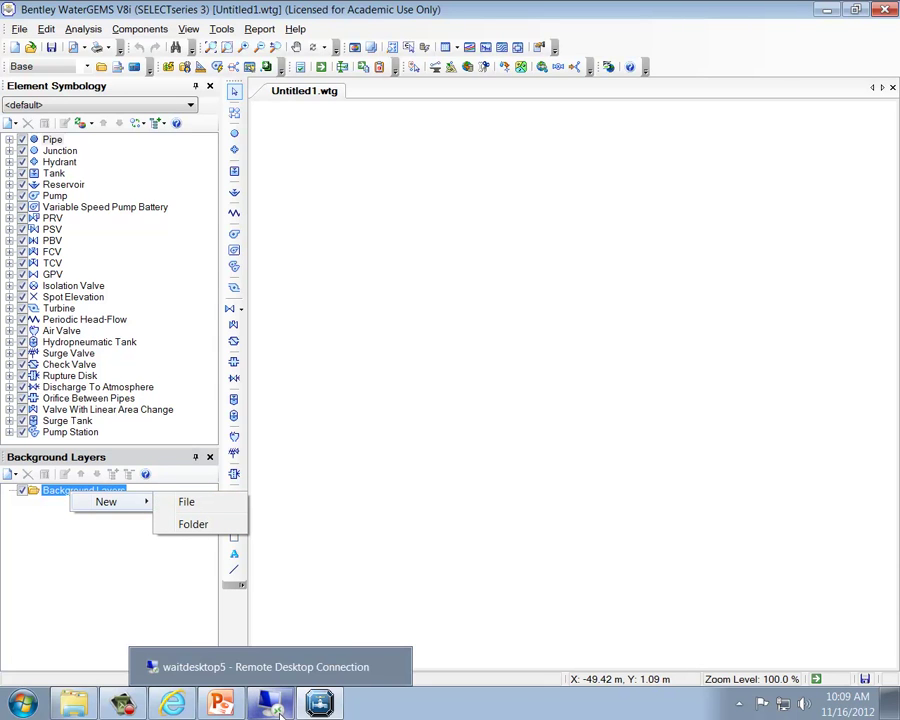
pyautogui.click(272, 705)
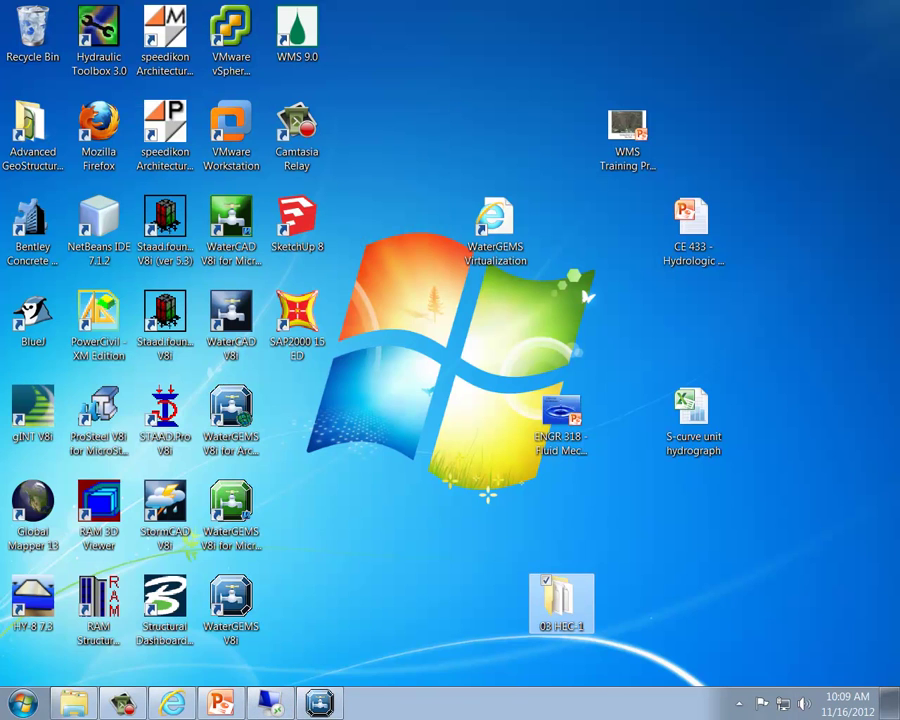
# Step: Browse to the local C: drive and select its TEMP folder
pyautogui.click(22, 704)
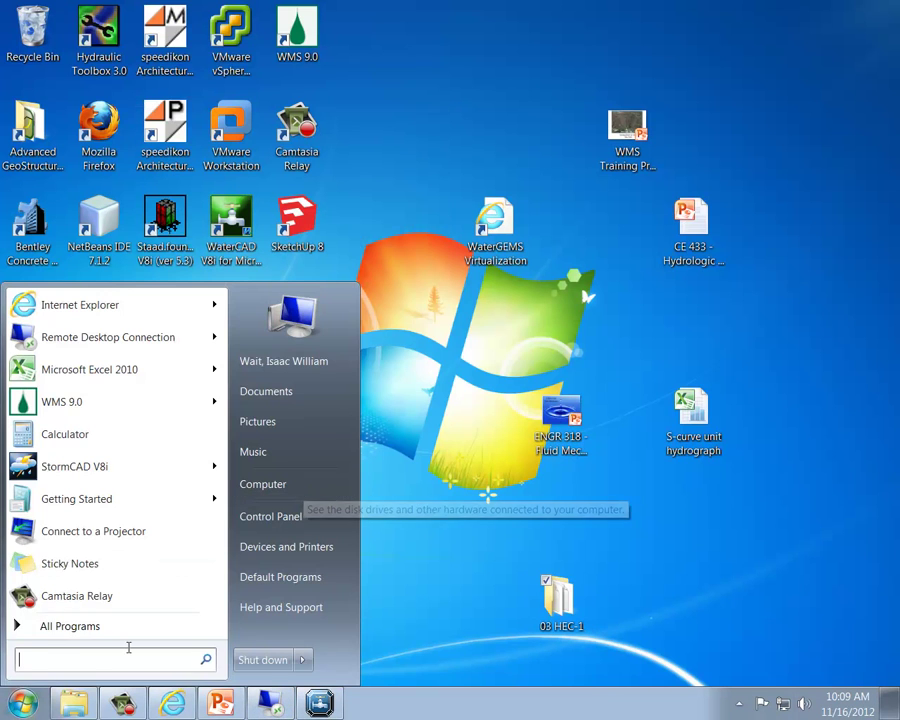
pyautogui.click(285, 484)
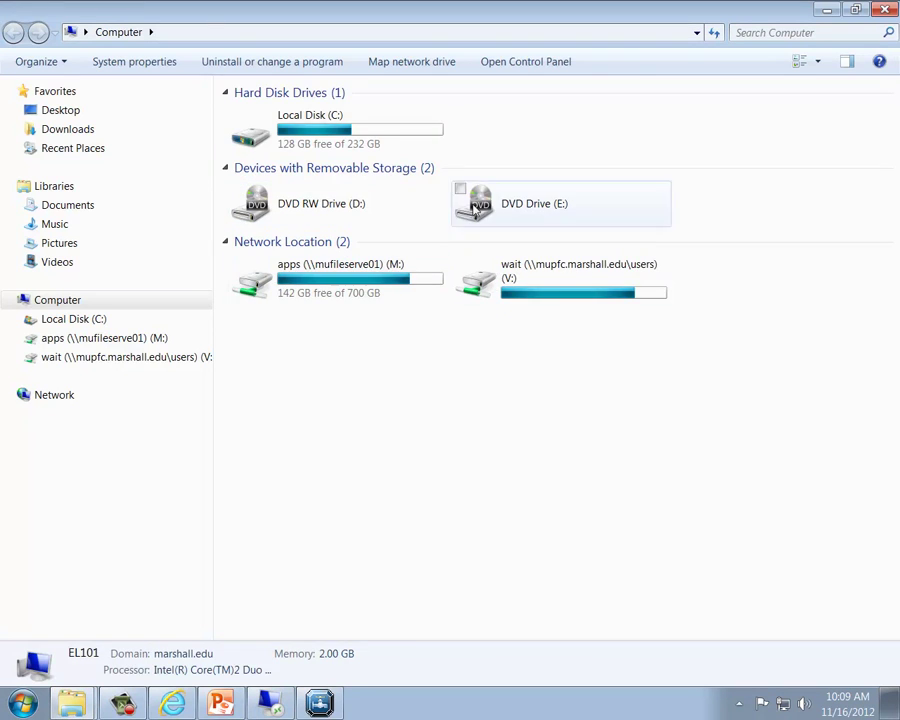
pyautogui.doubleClick(386, 144)
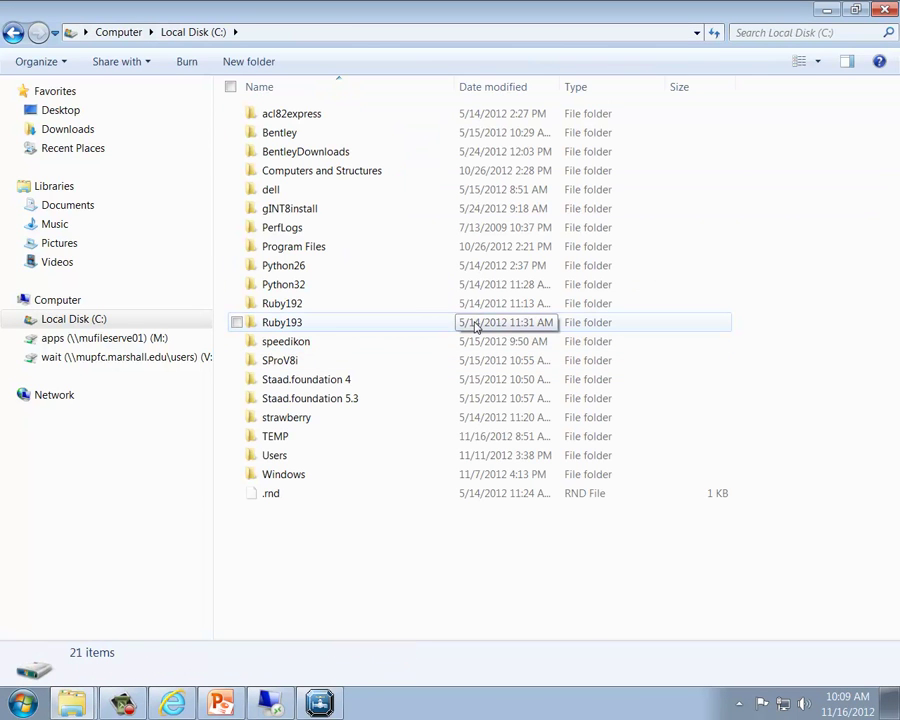
pyautogui.click(280, 436)
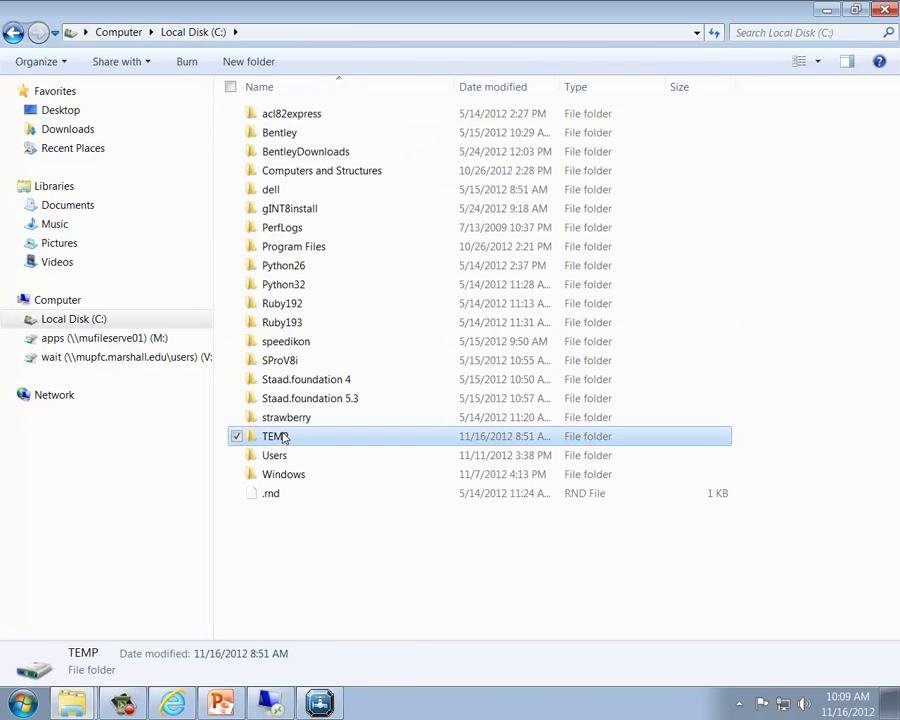
# Step: Switch to the remote desktop and copy LO3 map-a.jpg from its C:\Temp folder, sorting the files by date modified
pyautogui.click(319, 704)
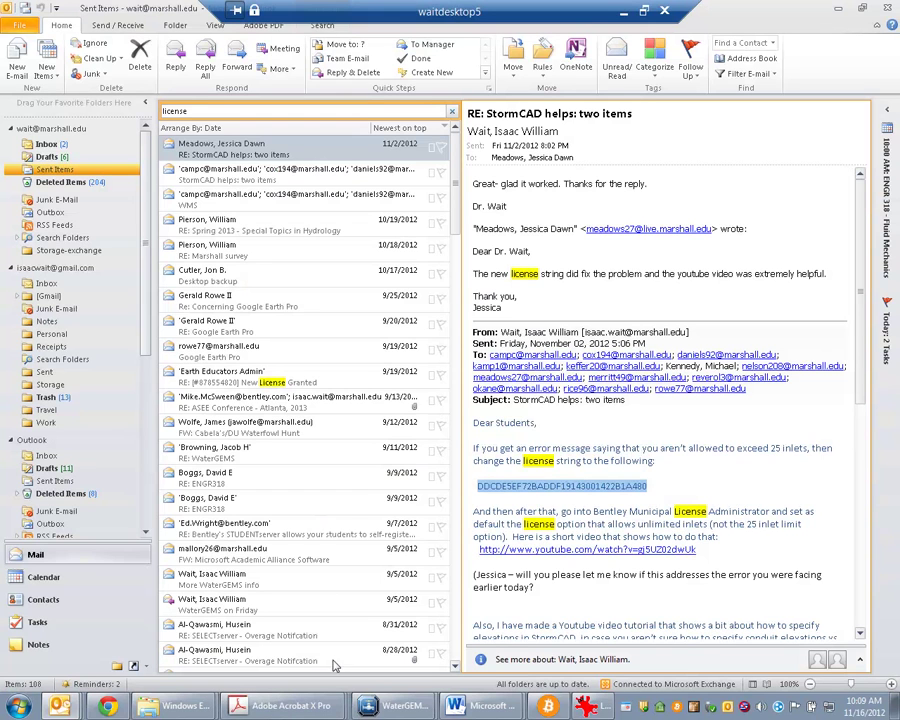
pyautogui.press('super+d')
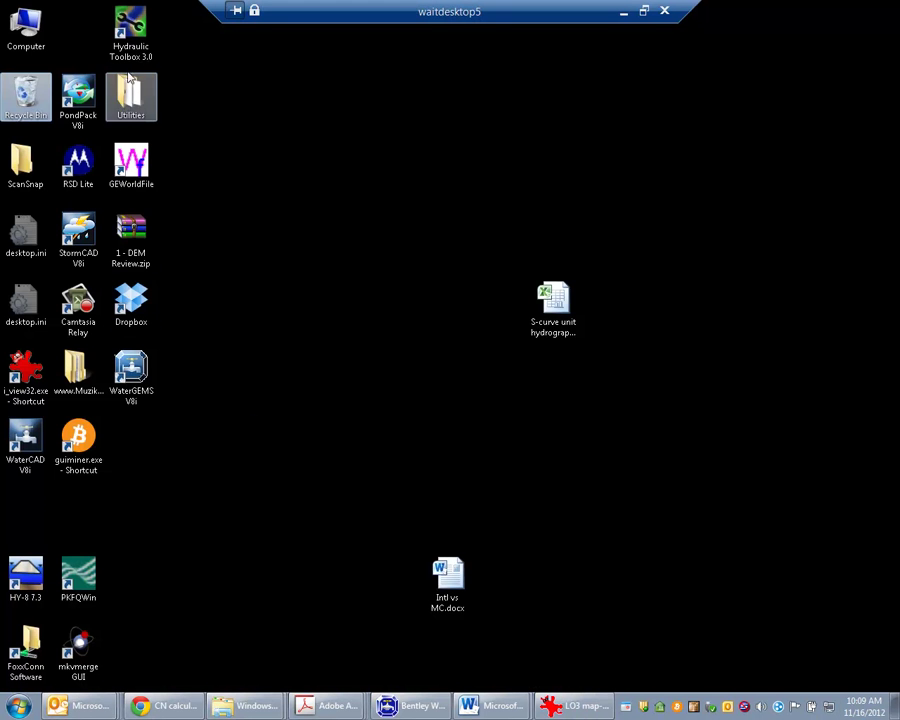
pyautogui.doubleClick(38, 43)
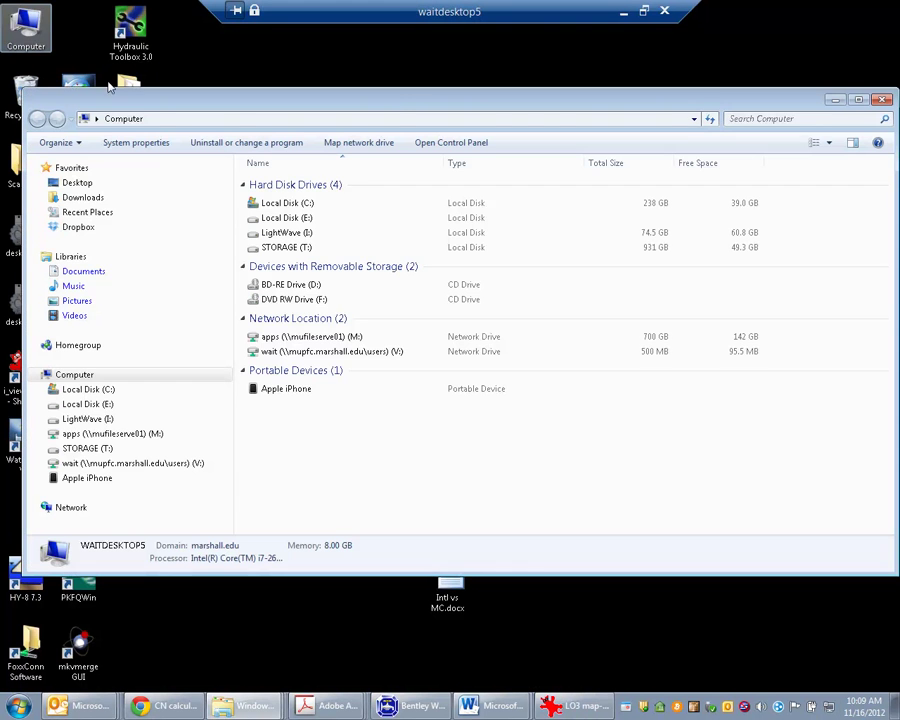
pyautogui.doubleClick(296, 204)
pyautogui.doubleClick(274, 390)
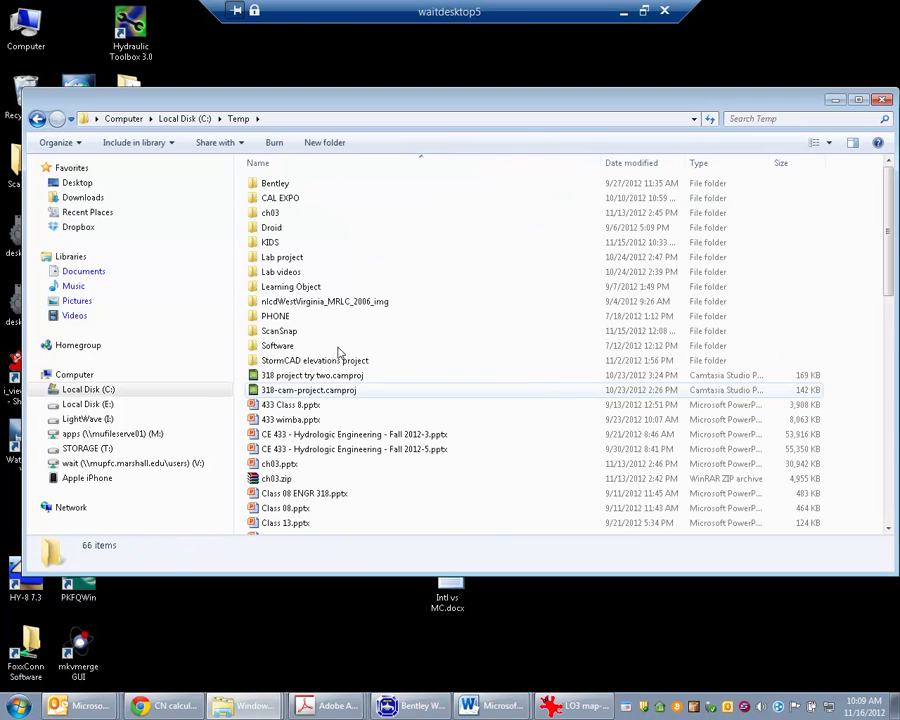
pyautogui.click(653, 164)
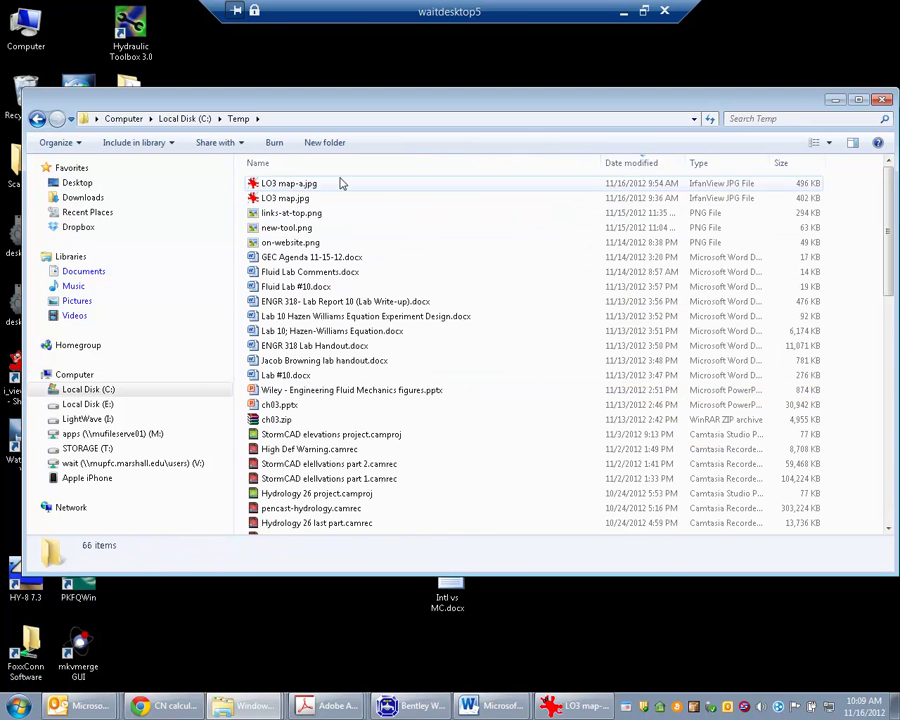
pyautogui.click(305, 186)
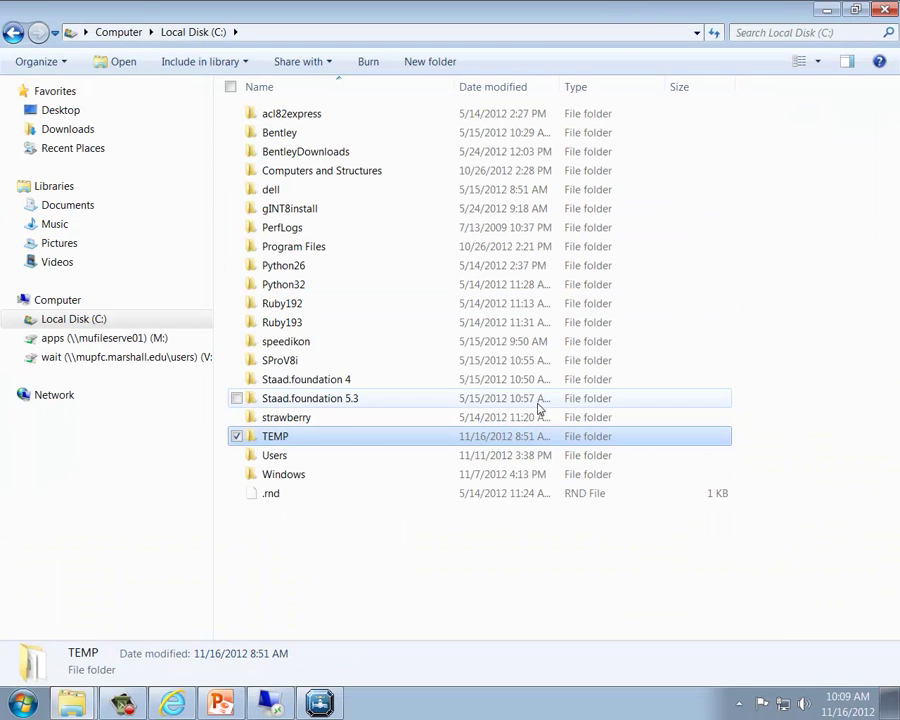
# Step: Paste the copied map image onto the local desktop and open it briefly to check its contents
pyautogui.click(827, 9)
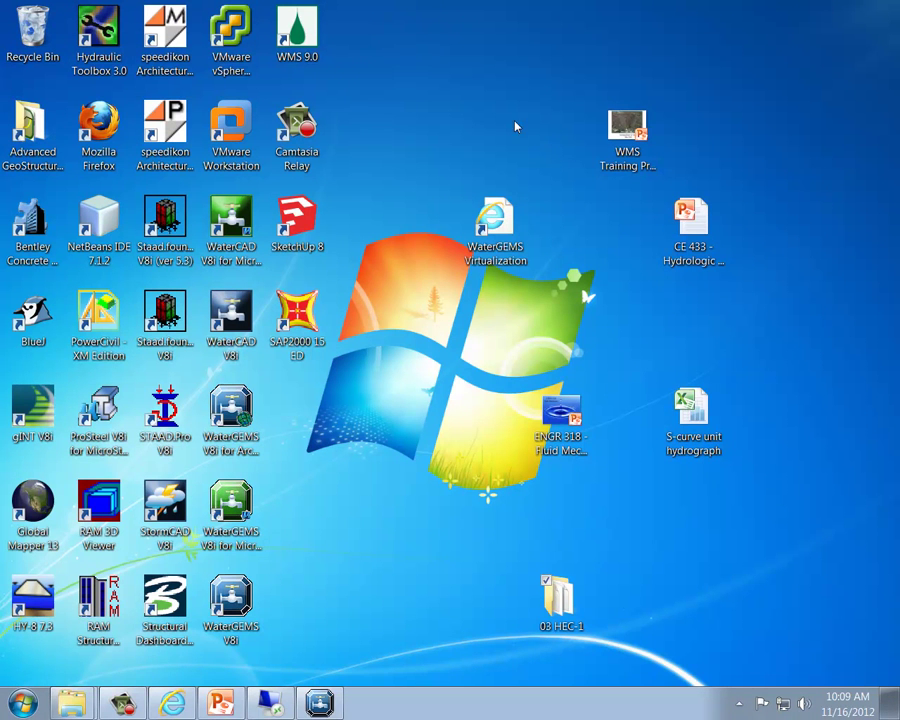
pyautogui.rightClick(480, 135)
pyautogui.click(408, 185)
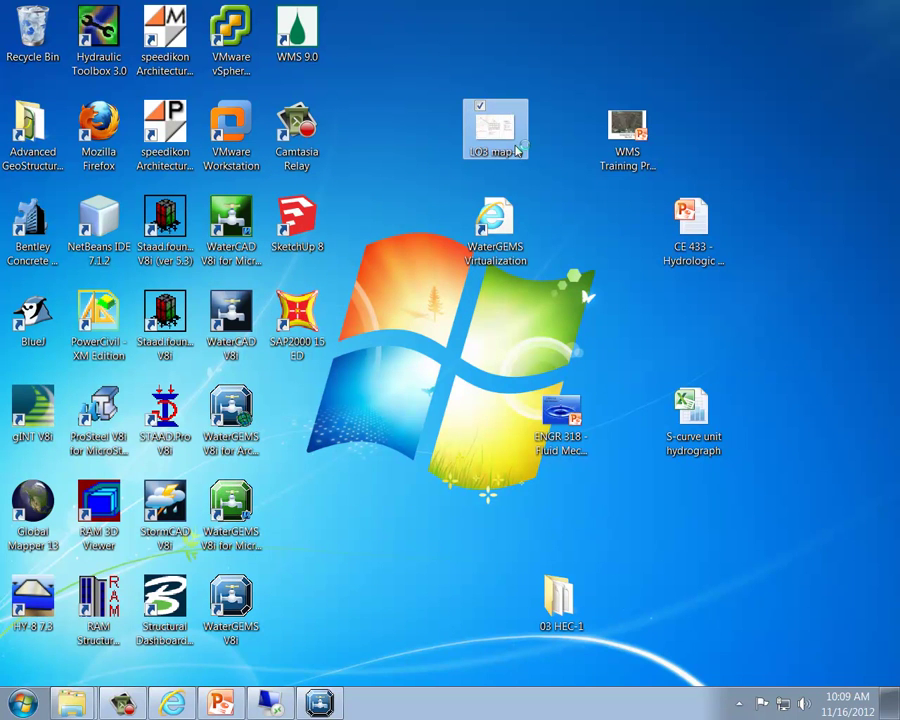
pyautogui.doubleClick(518, 151)
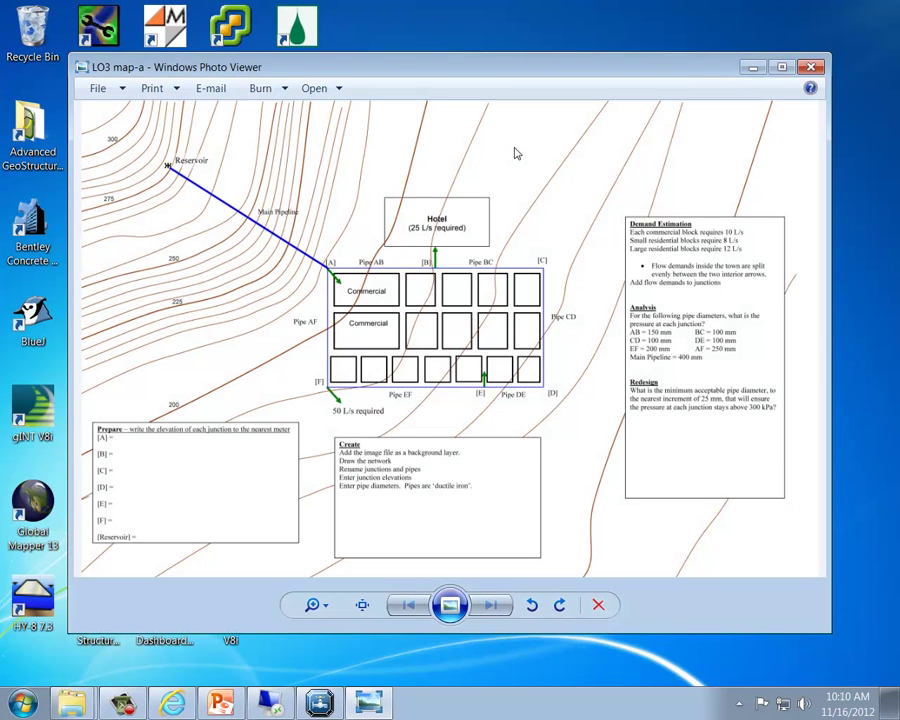
pyautogui.click(810, 68)
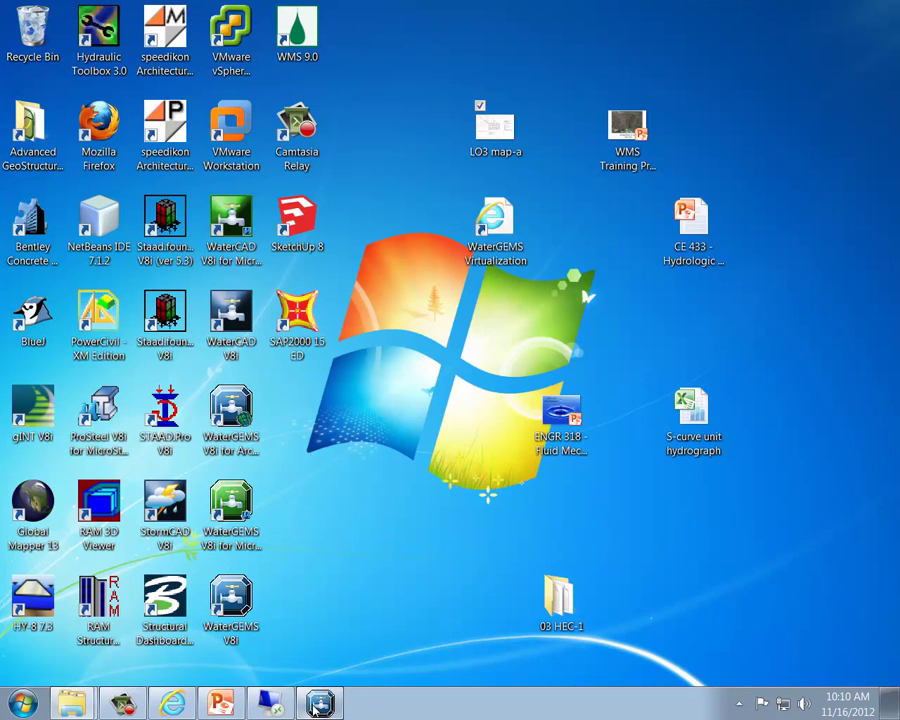
# Step: Switch back to WaterGEMS and add the LO3 map-a image from the desktop as a background layer, keeping the default image properties
pyautogui.click(316, 705)
pyautogui.rightClick(95, 499)
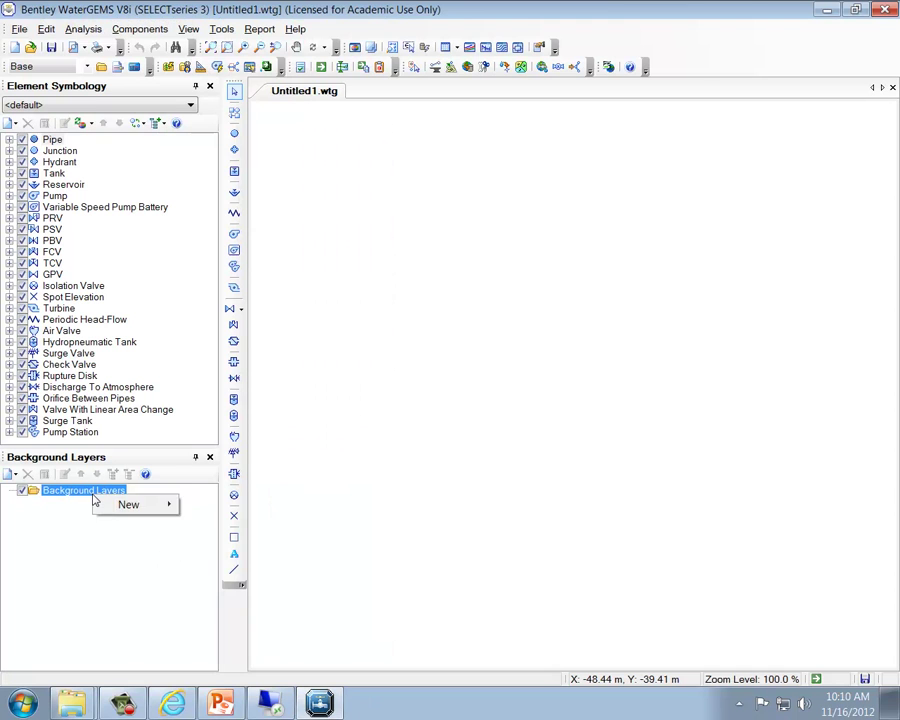
pyautogui.moveTo(128, 503)
pyautogui.click(220, 504)
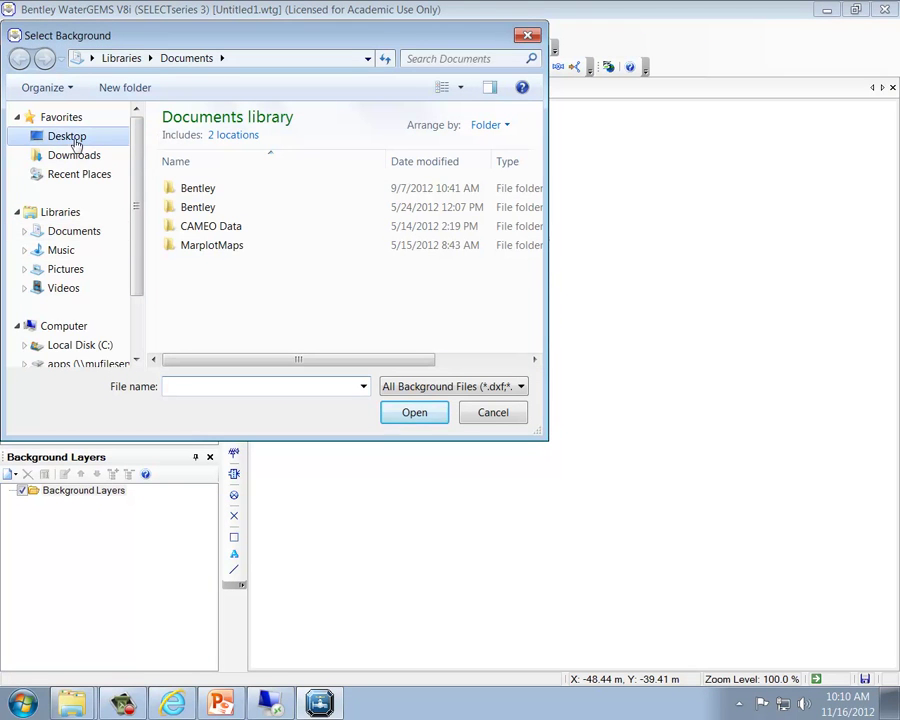
pyautogui.click(66, 136)
pyautogui.moveTo(535, 215); pyautogui.dragTo(535, 312)
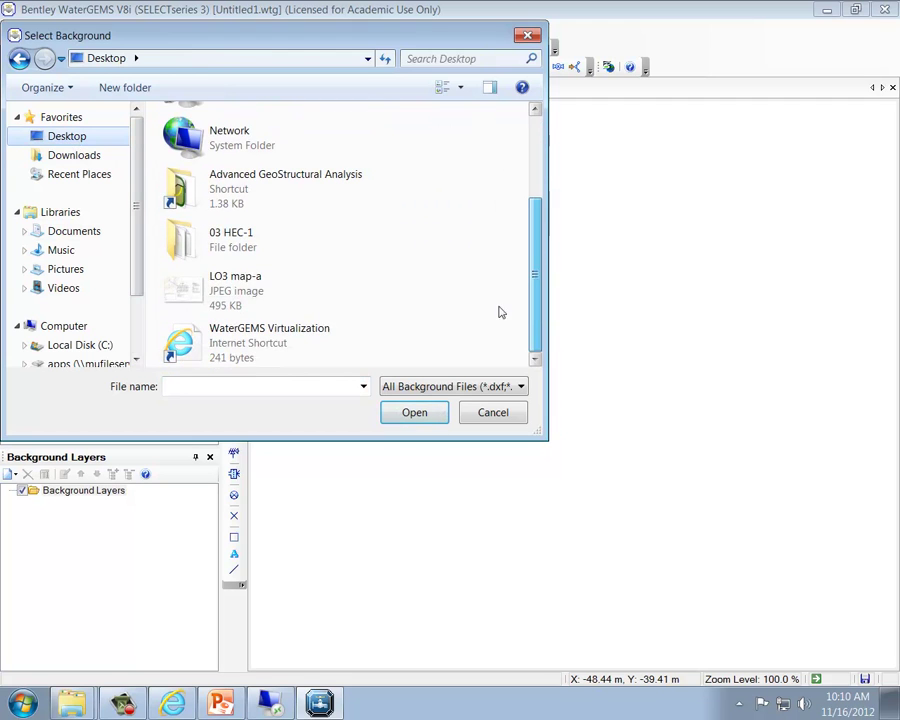
pyautogui.click(235, 283)
pyautogui.click(416, 413)
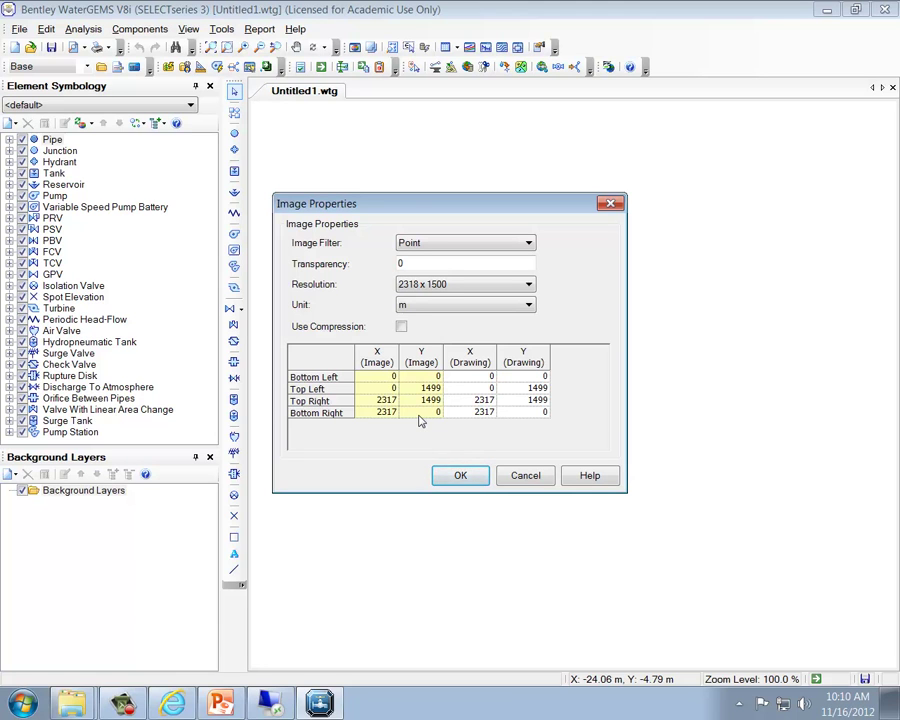
pyautogui.click(458, 476)
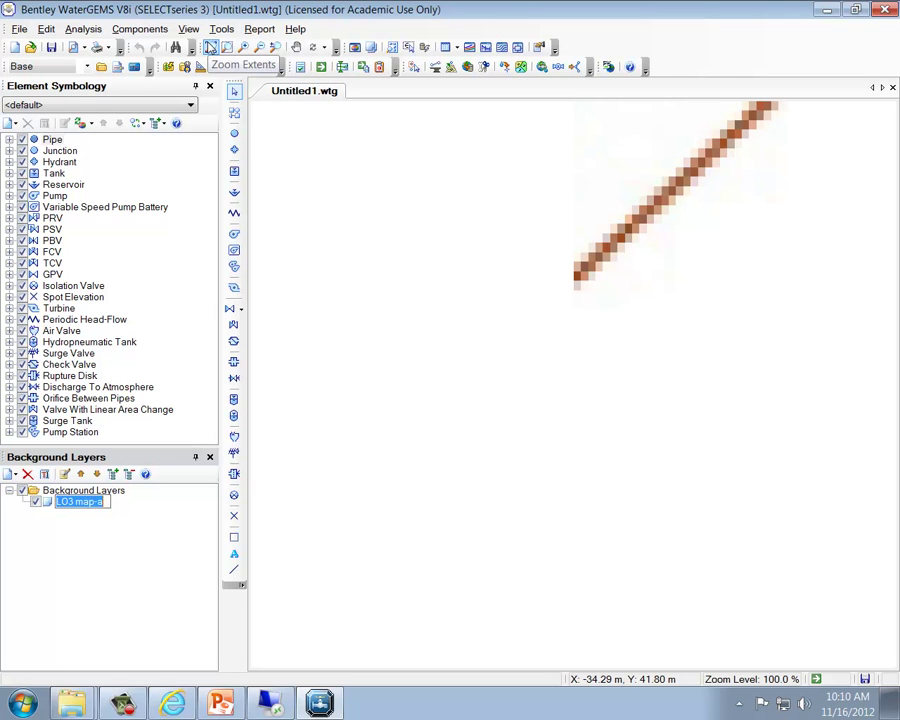
# Step: Fit the whole background map in view and zoom in on the town blocks enclosed by junctions A to F
pyautogui.click(211, 49)
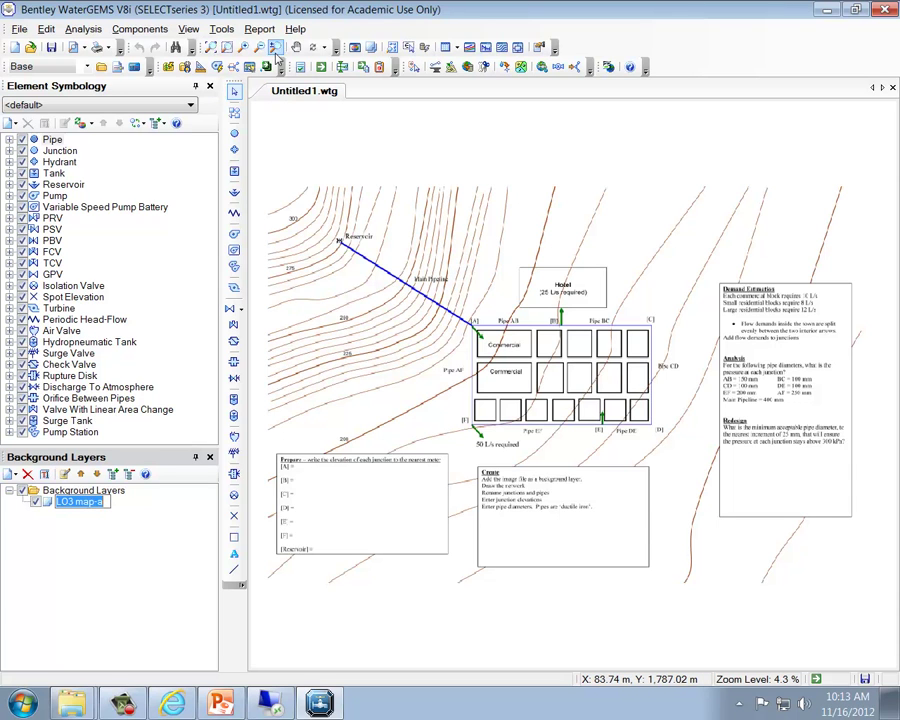
pyautogui.click(243, 47)
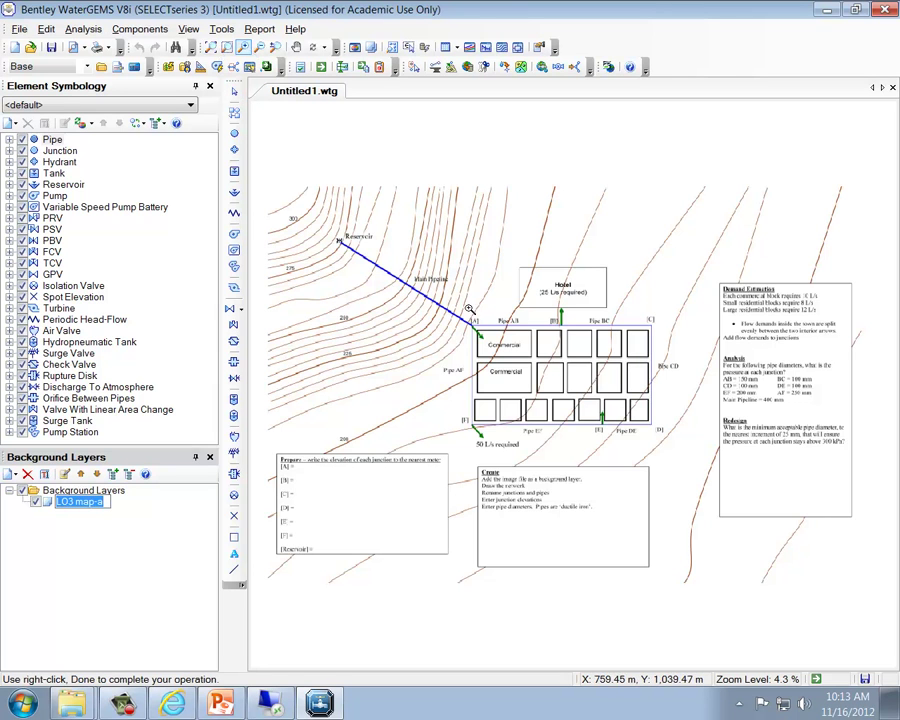
pyautogui.moveTo(460, 308); pyautogui.dragTo(698, 460)
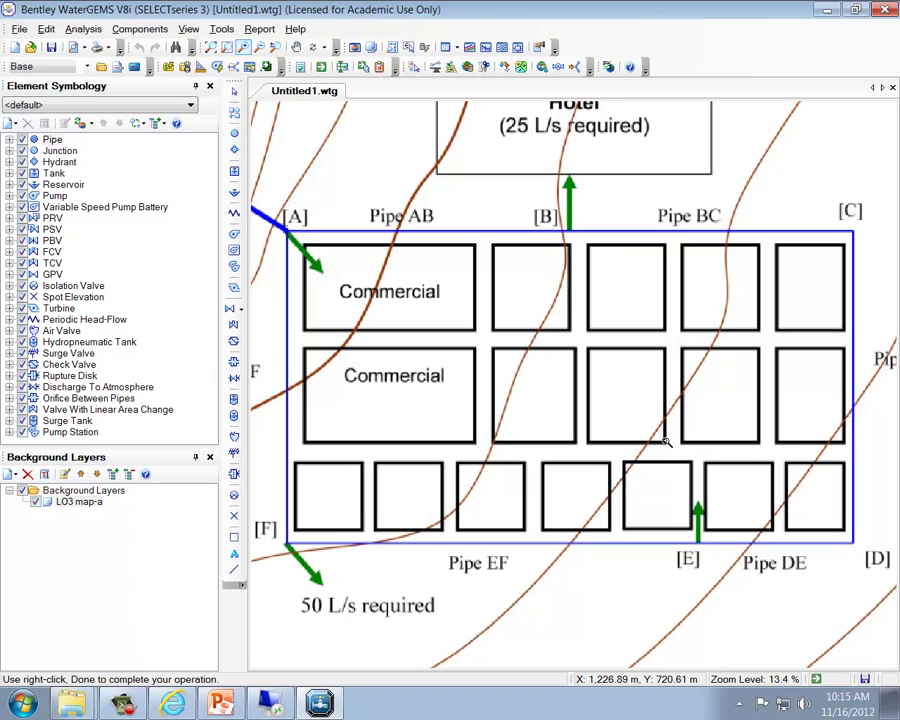
pyautogui.click(122, 704)
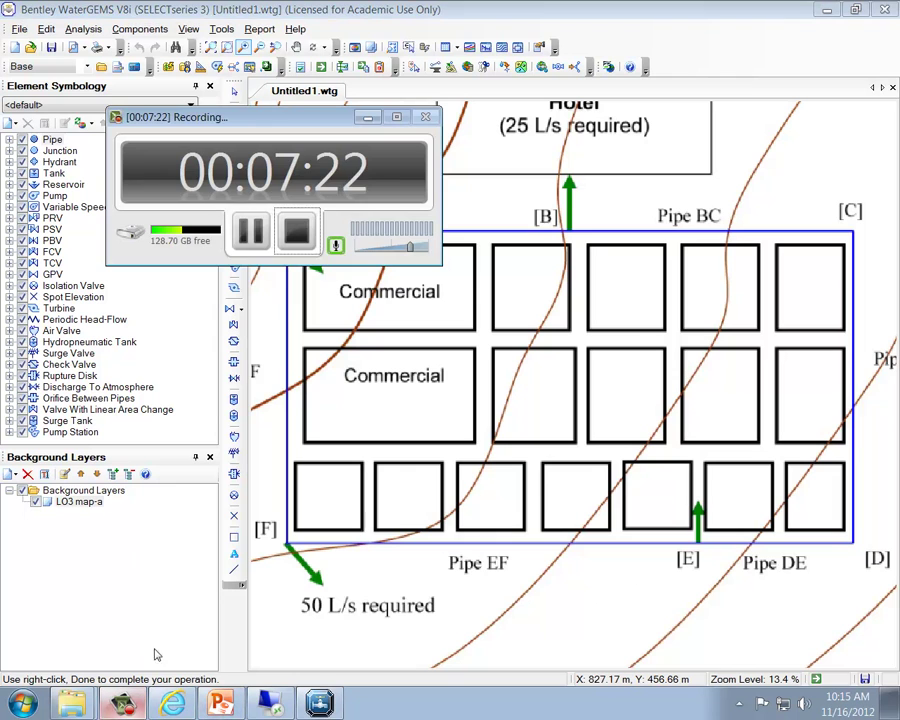
pyautogui.click(251, 231)
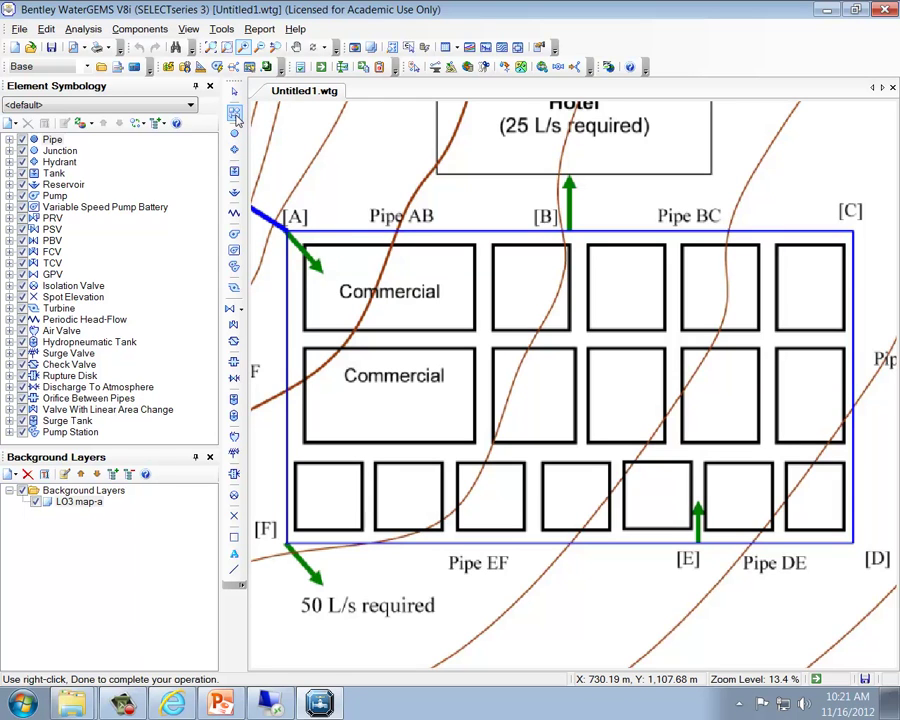
# Step: Lay out the town's pipe loop over the map, with junctions at A, B, C, D, E and F, closing back at A
pyautogui.click(287, 231)
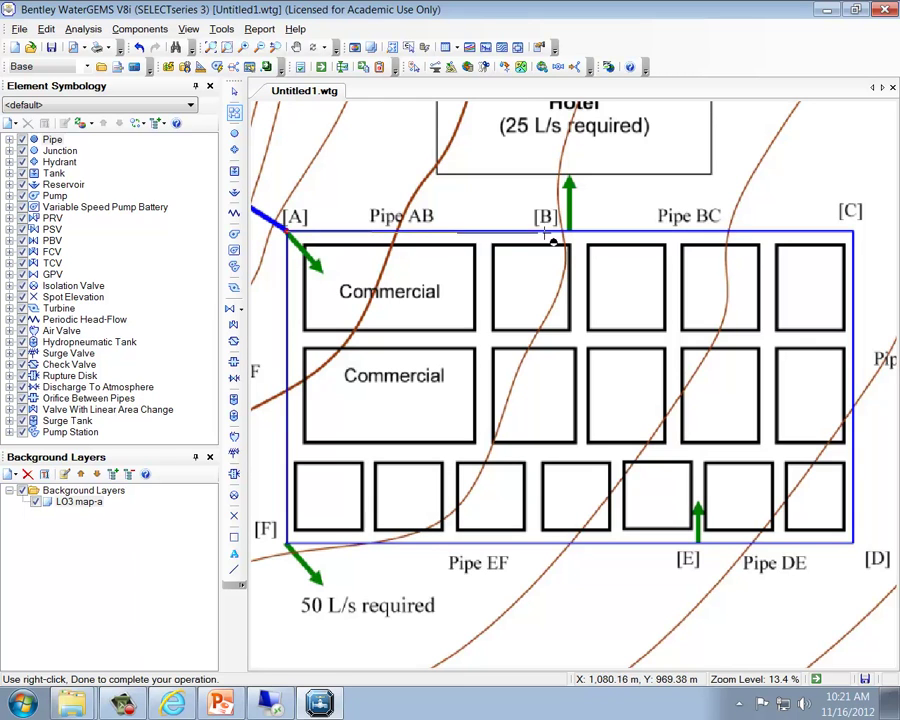
pyautogui.click(577, 240)
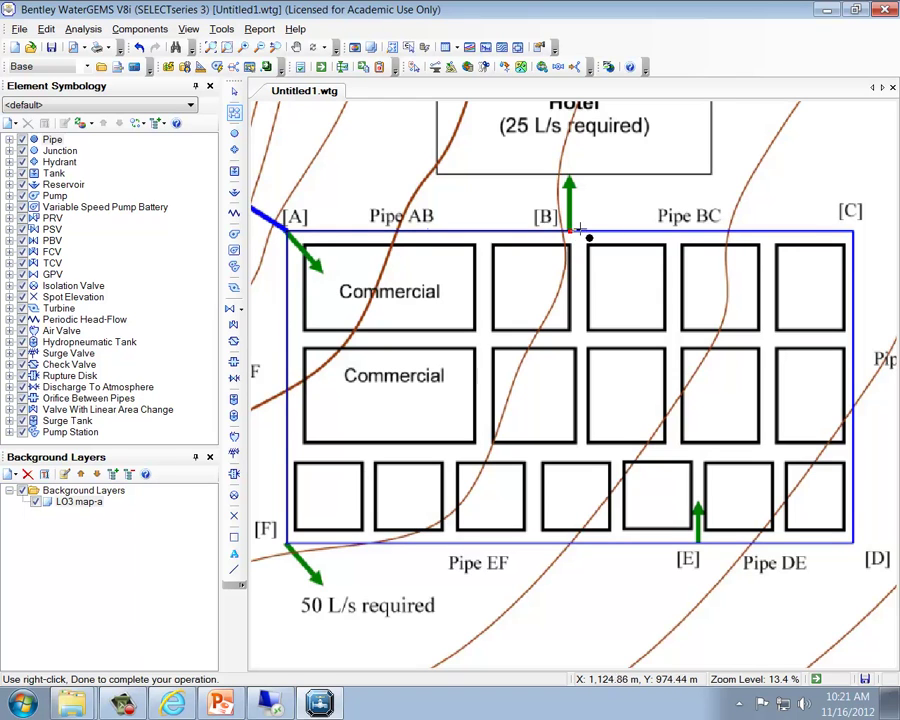
pyautogui.click(862, 243)
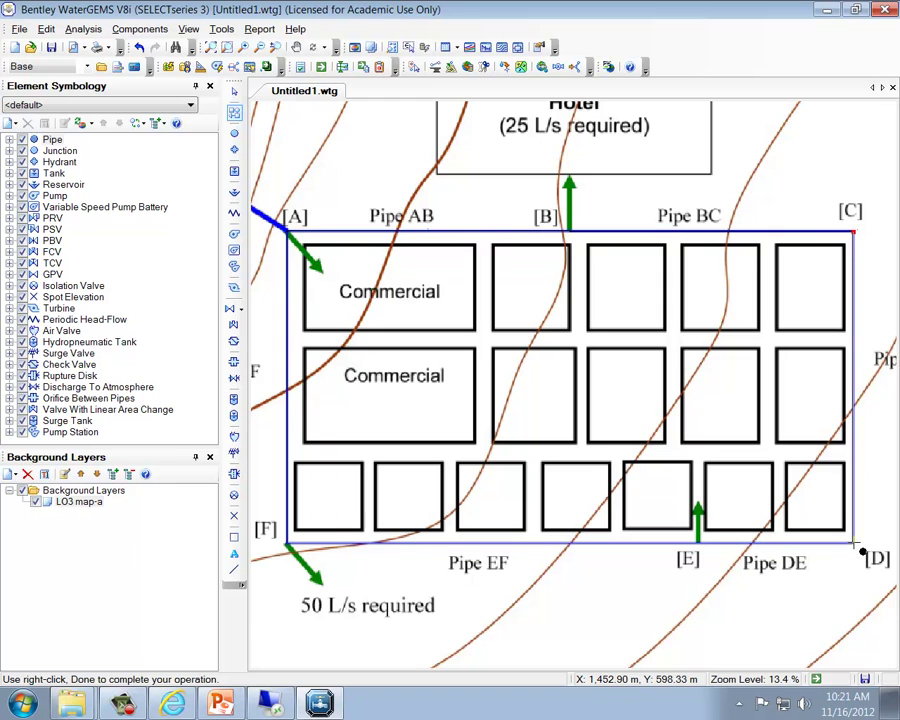
pyautogui.click(862, 549)
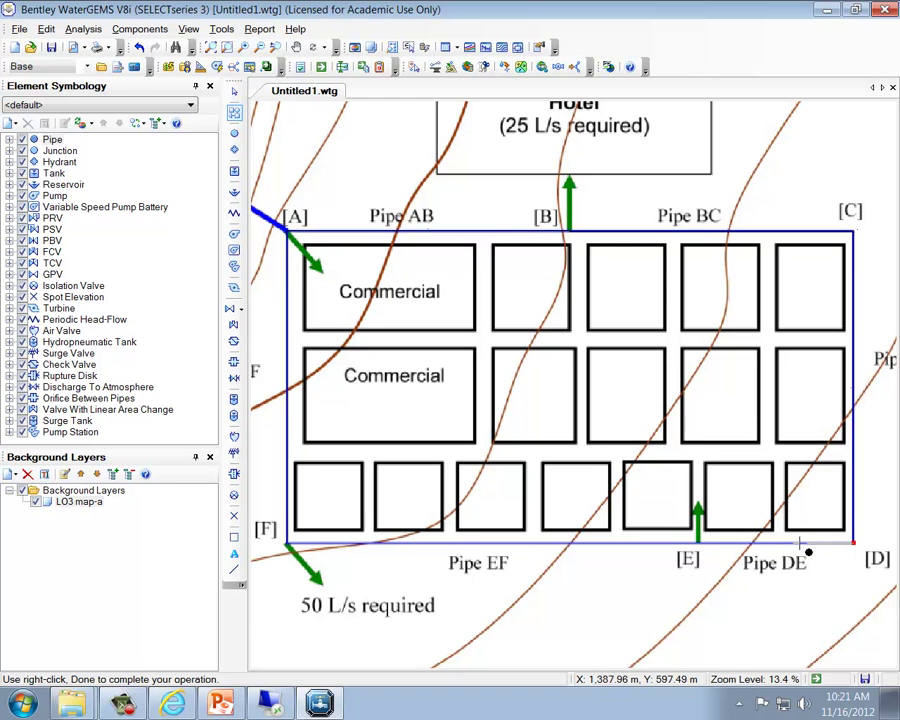
pyautogui.click(701, 549)
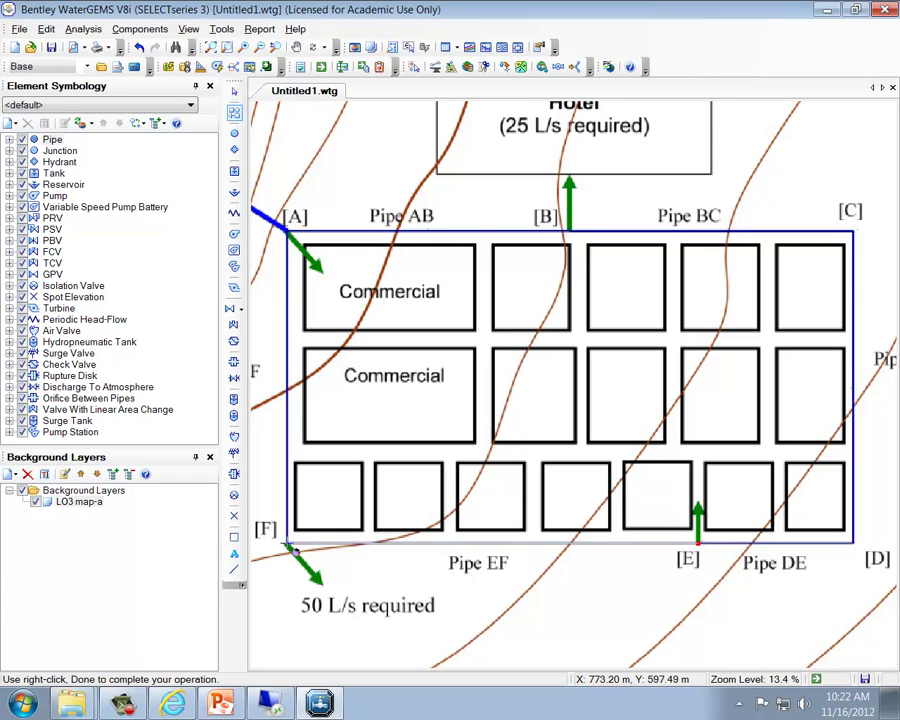
pyautogui.click(290, 546)
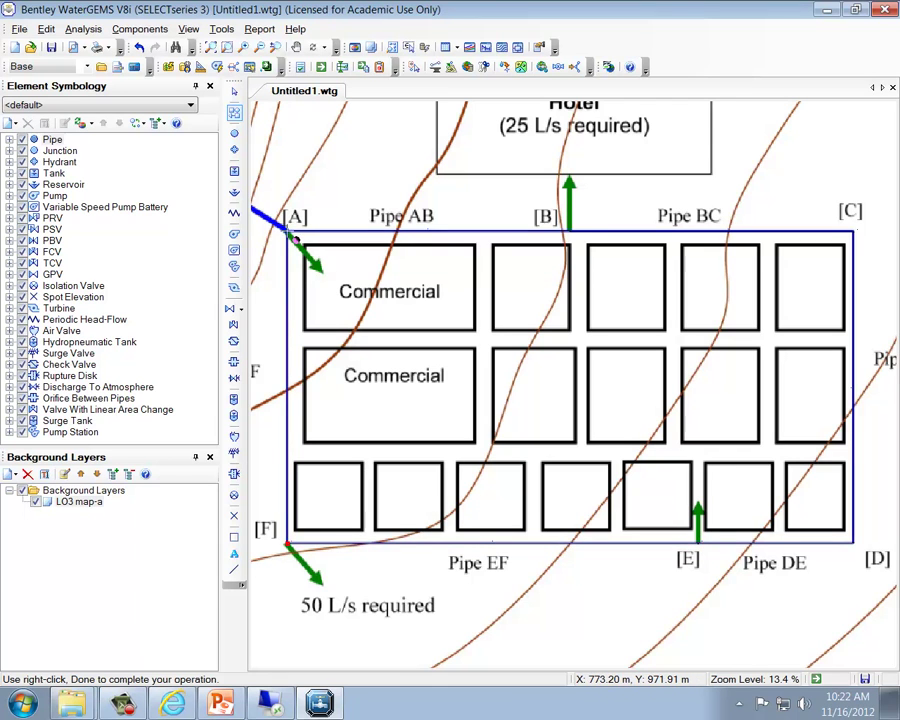
# Step: Draw the main pipeline from junction A along the blue line, ending in a reservoir element at the map's reservoir symbol
pyautogui.scroll(-2, 293, 318)
pyautogui.scroll(-3, 293, 318)
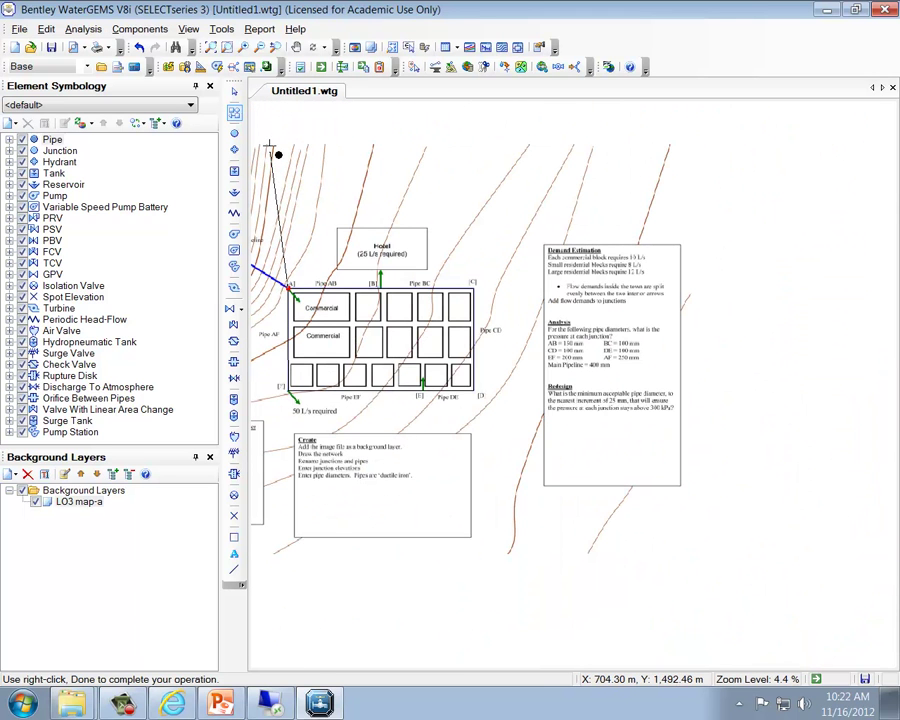
pyautogui.click(235, 93)
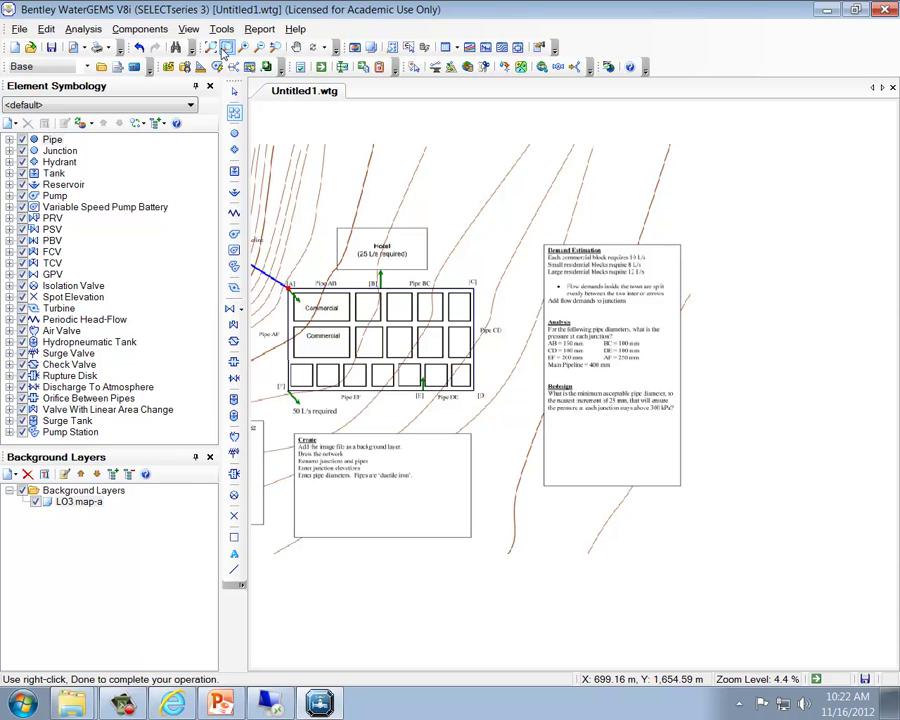
pyautogui.click(296, 47)
pyautogui.moveTo(291, 196); pyautogui.dragTo(490, 293)
pyautogui.scroll(3, 490, 293)
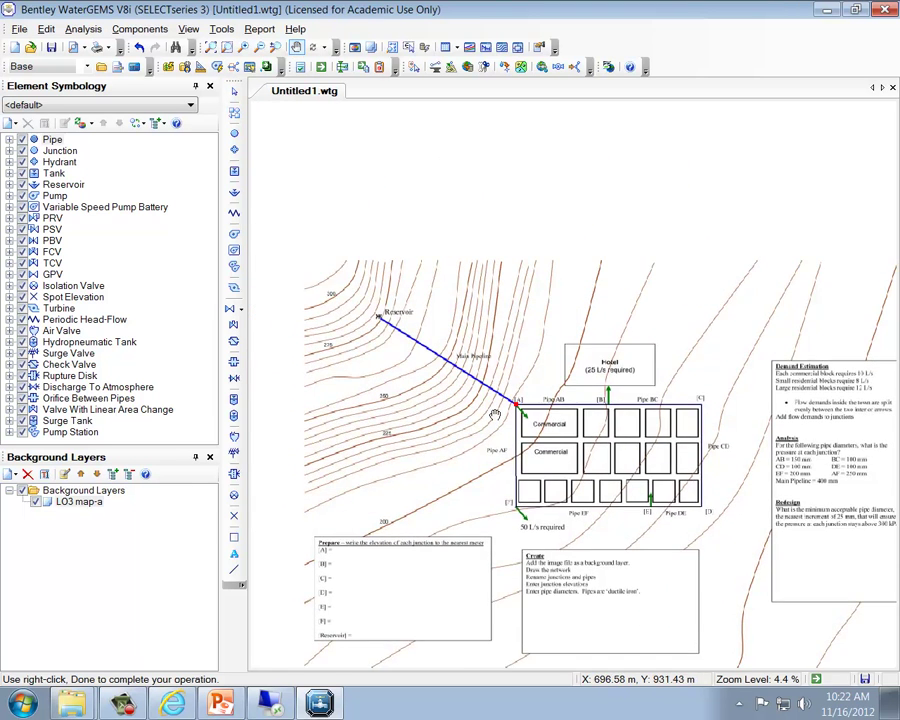
pyautogui.moveTo(347, 322); pyautogui.dragTo(410, 357)
pyautogui.click(234, 112)
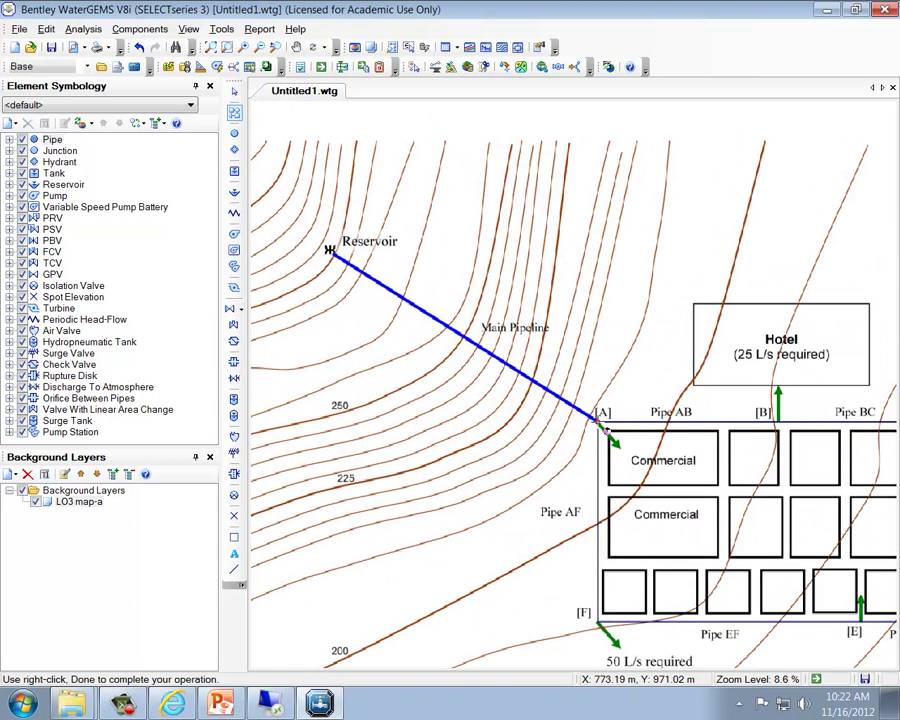
pyautogui.rightClick(420, 294)
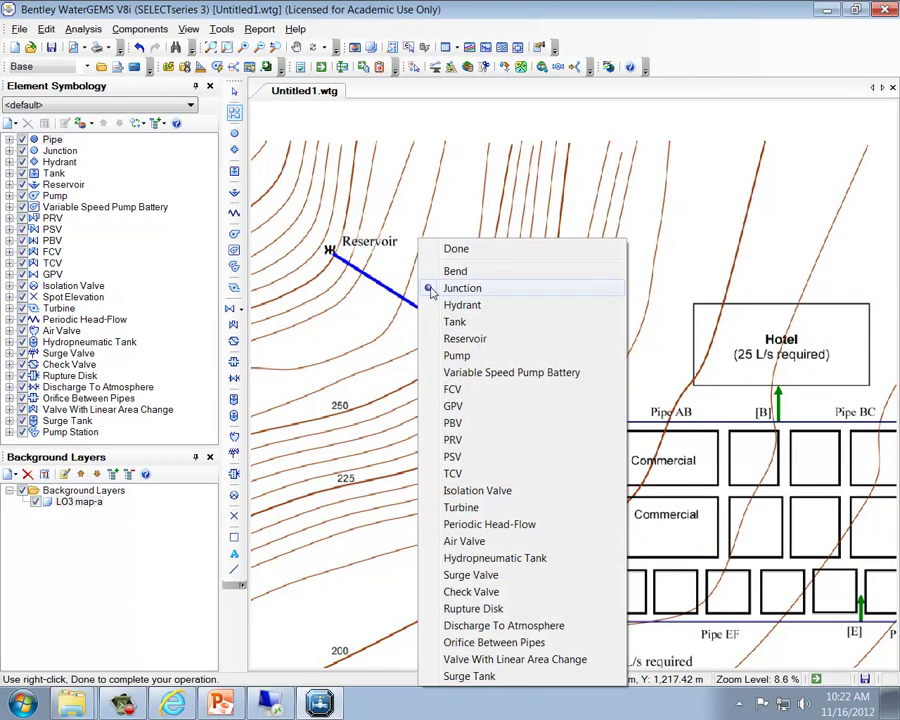
pyautogui.click(459, 339)
pyautogui.click(332, 254)
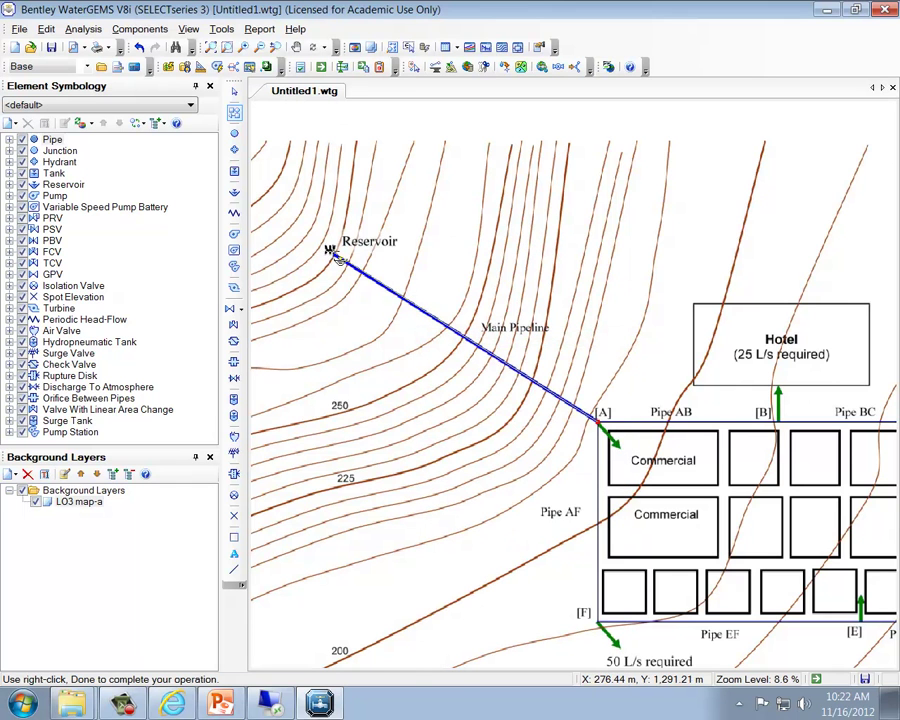
# Step: Toggle the background map's visibility repeatedly to compare the drawn pipe network with the map, leaving the map shown
pyautogui.scroll(-4, 460, 243)
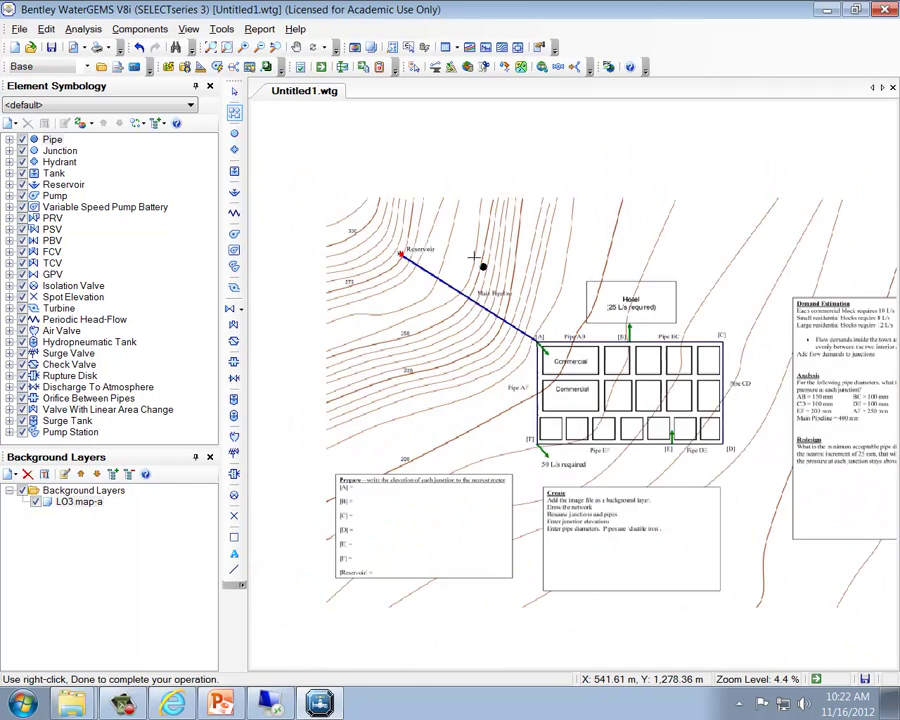
pyautogui.scroll(1, 475, 260)
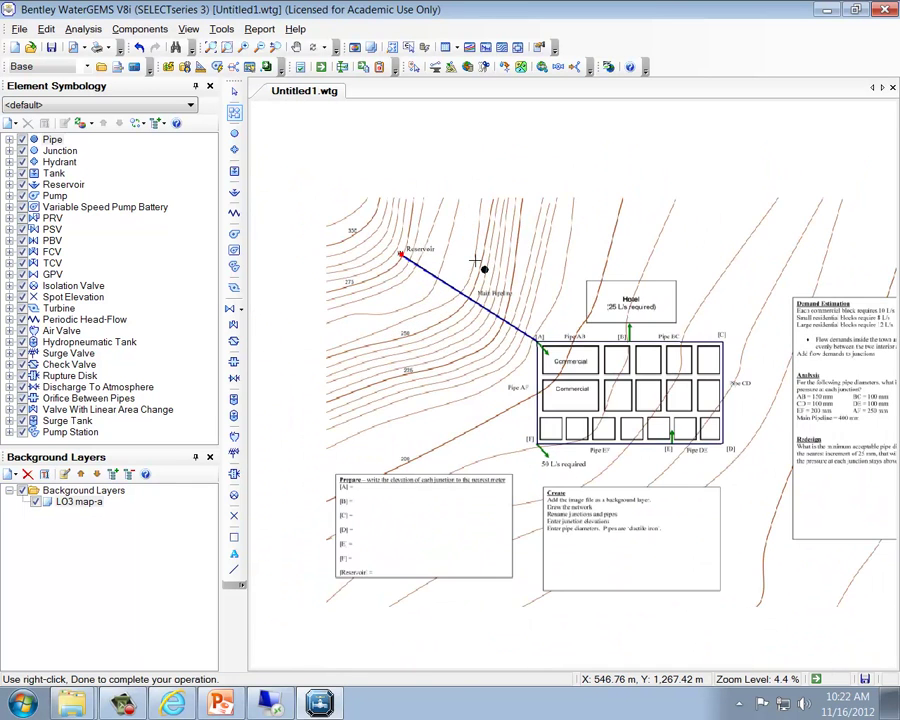
pyautogui.click(23, 492)
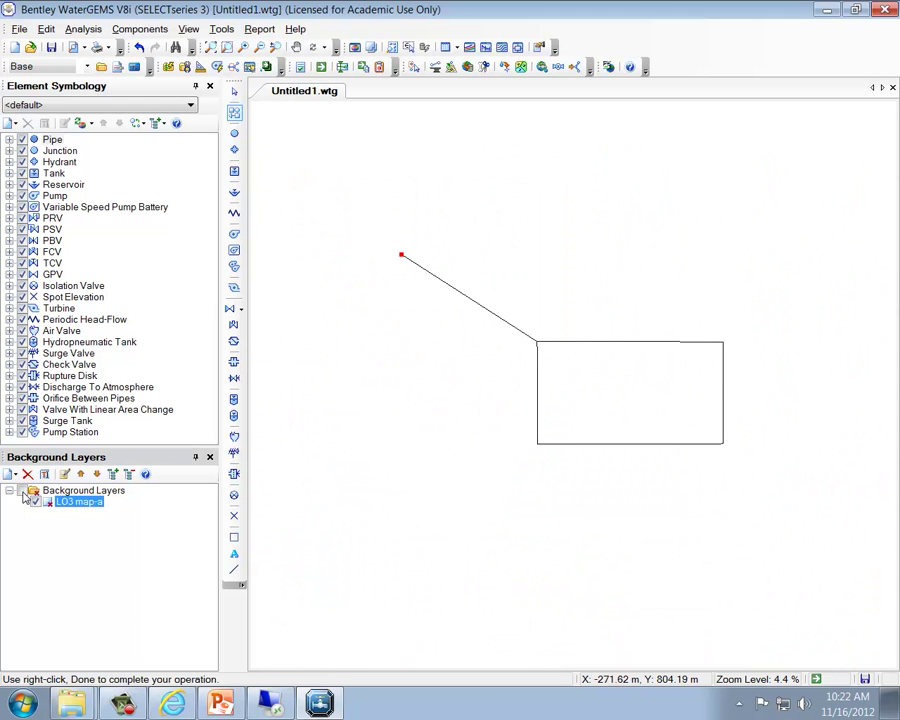
pyautogui.click(23, 494)
pyautogui.click(23, 494)
pyautogui.click(23, 494)
pyautogui.click(23, 494)
pyautogui.click(23, 494)
pyautogui.click(23, 494)
pyautogui.click(23, 494)
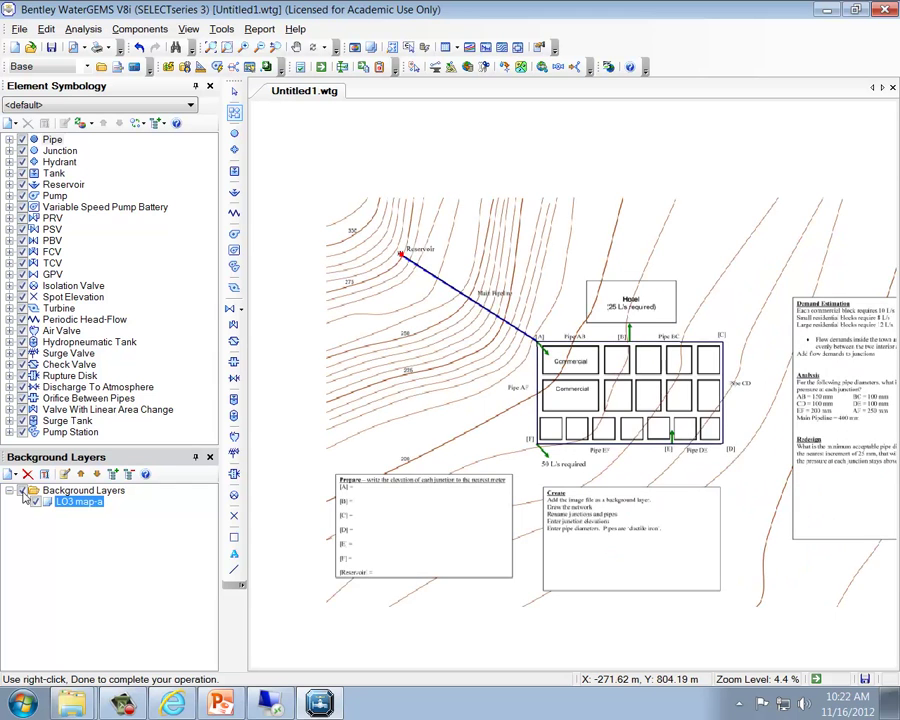
pyautogui.click(23, 494)
pyautogui.click(23, 494)
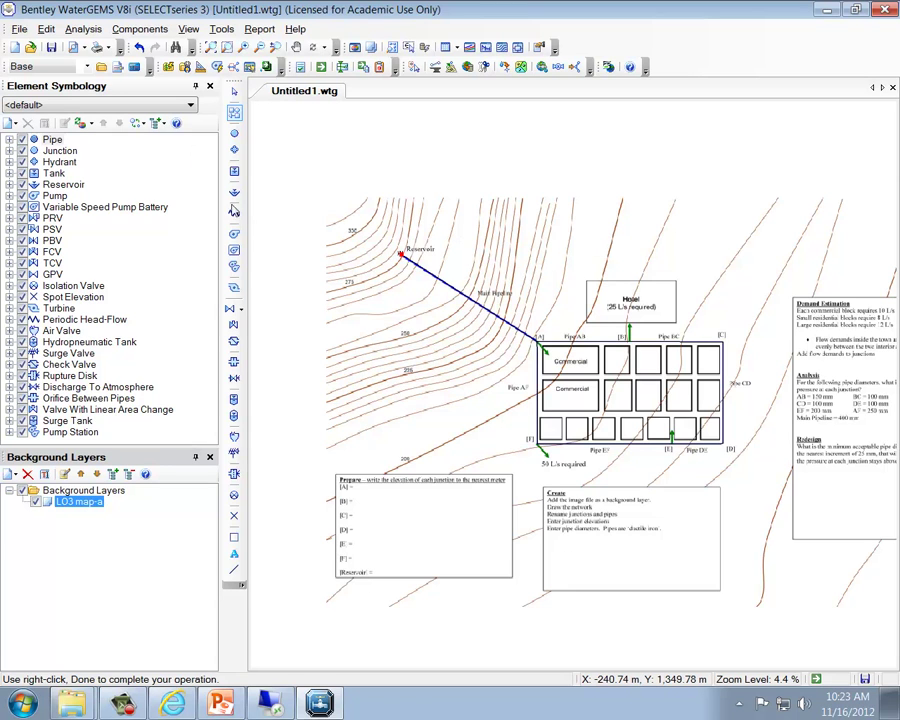
pyautogui.click(234, 196)
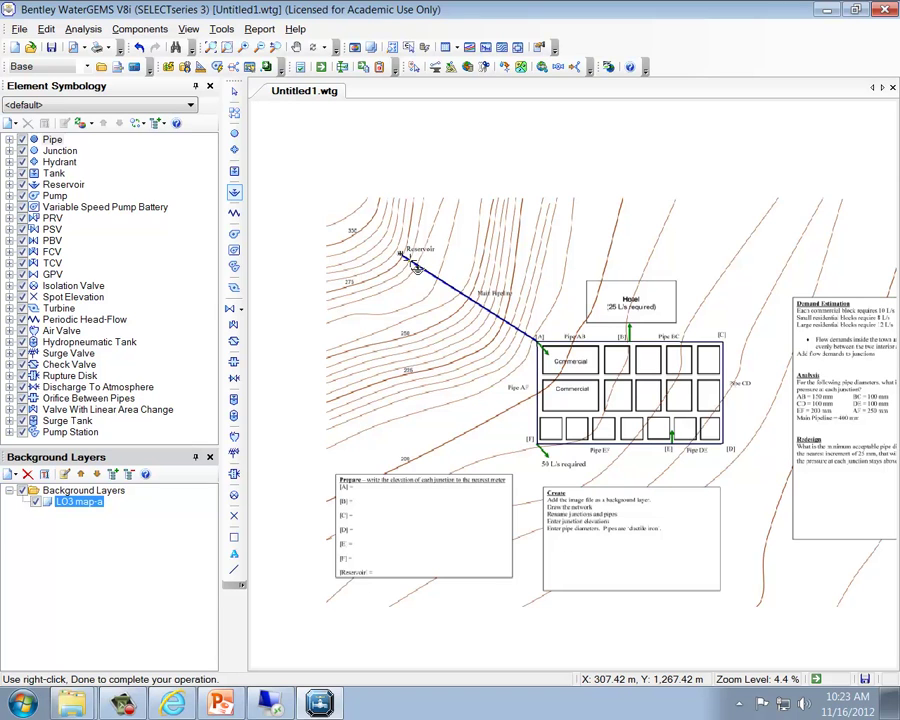
pyautogui.click(410, 257)
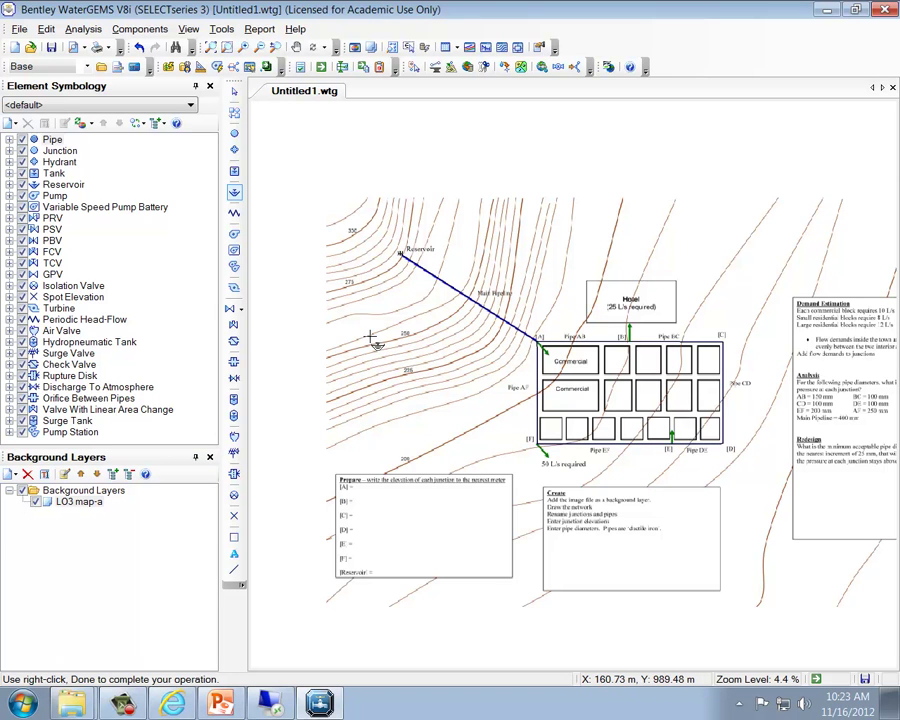
# Step: Hide the background layers and examine the size of the pipe labels and junction symbols along the loop's upper edge
pyautogui.click(34, 501)
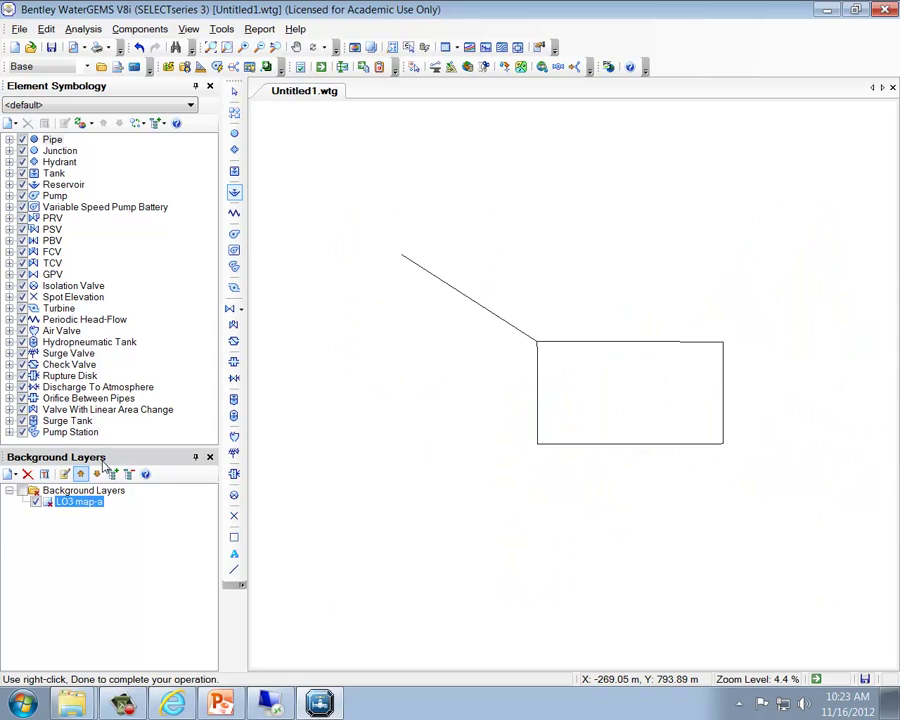
pyautogui.click(227, 47)
pyautogui.click(522, 317)
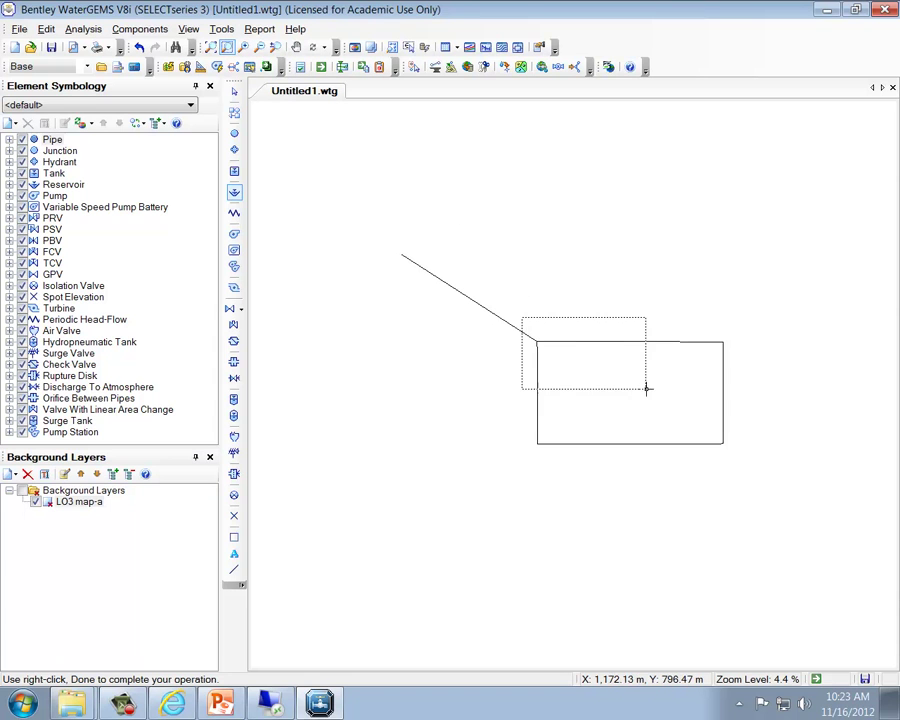
pyautogui.click(649, 390)
pyautogui.scroll(10, 570, 323)
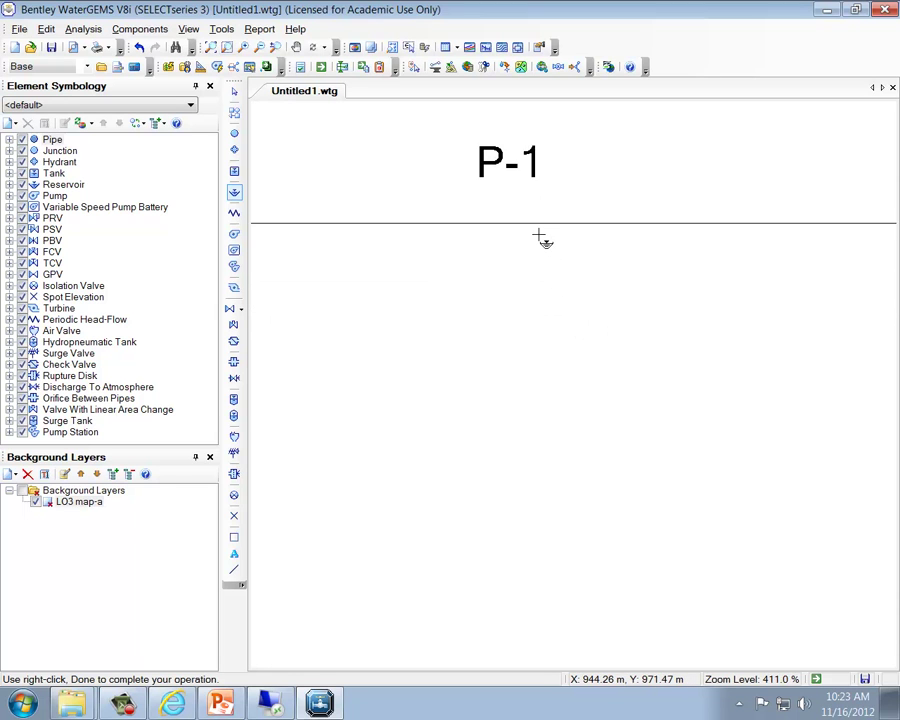
pyautogui.scroll(-10, 537, 240)
pyautogui.scroll(-1, 566, 281)
pyautogui.scroll(4, 595, 297)
pyautogui.scroll(-4, 595, 297)
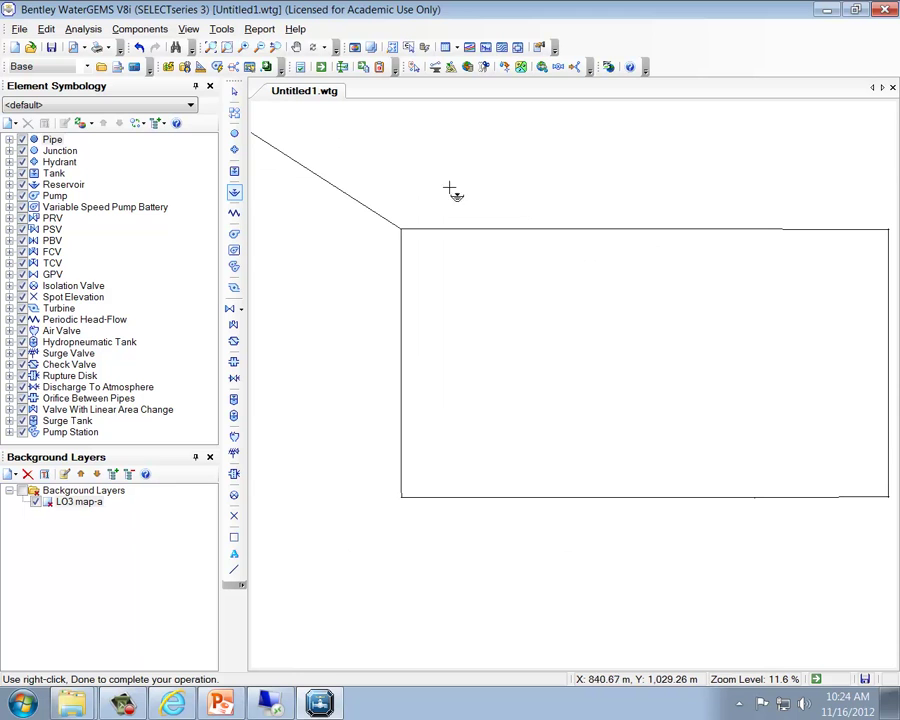
# Step: Set both the symbol size multiplier and the text height multiplier to 9 in the drawing options
pyautogui.click(222, 30)
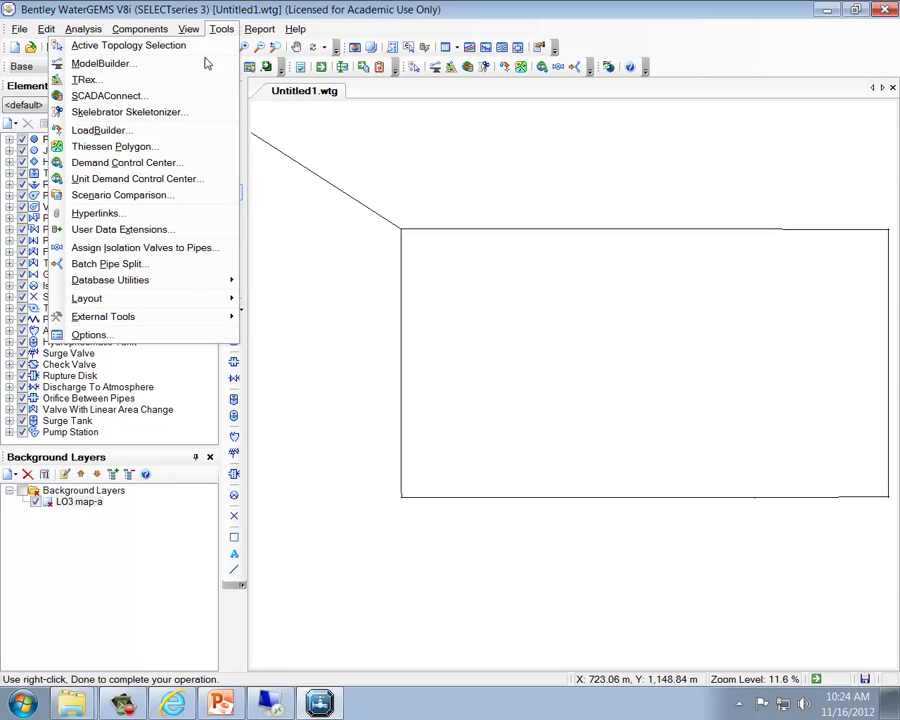
pyautogui.click(174, 337)
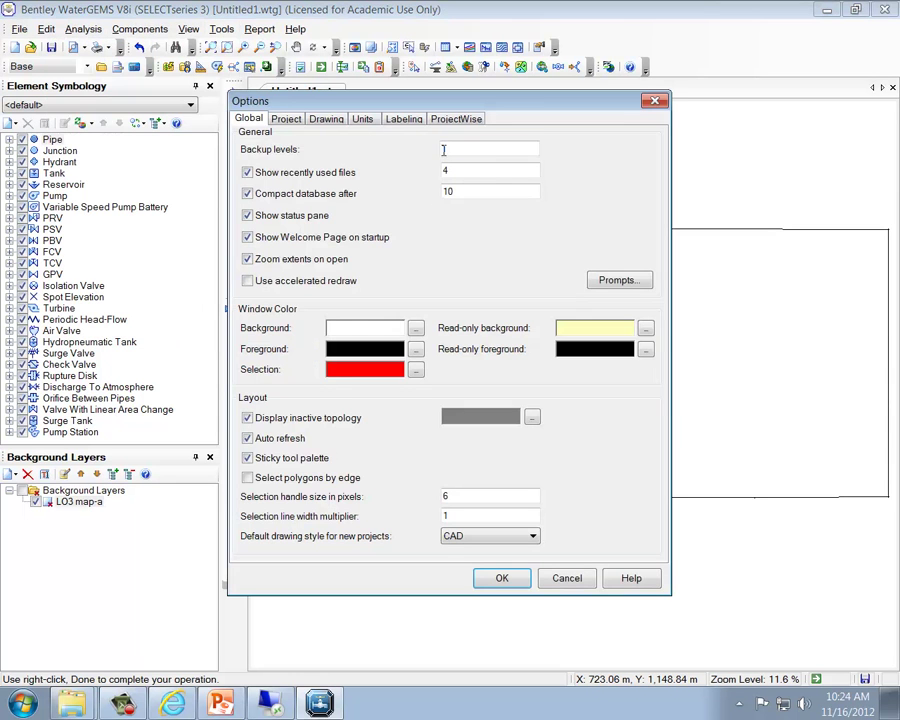
pyautogui.click(328, 119)
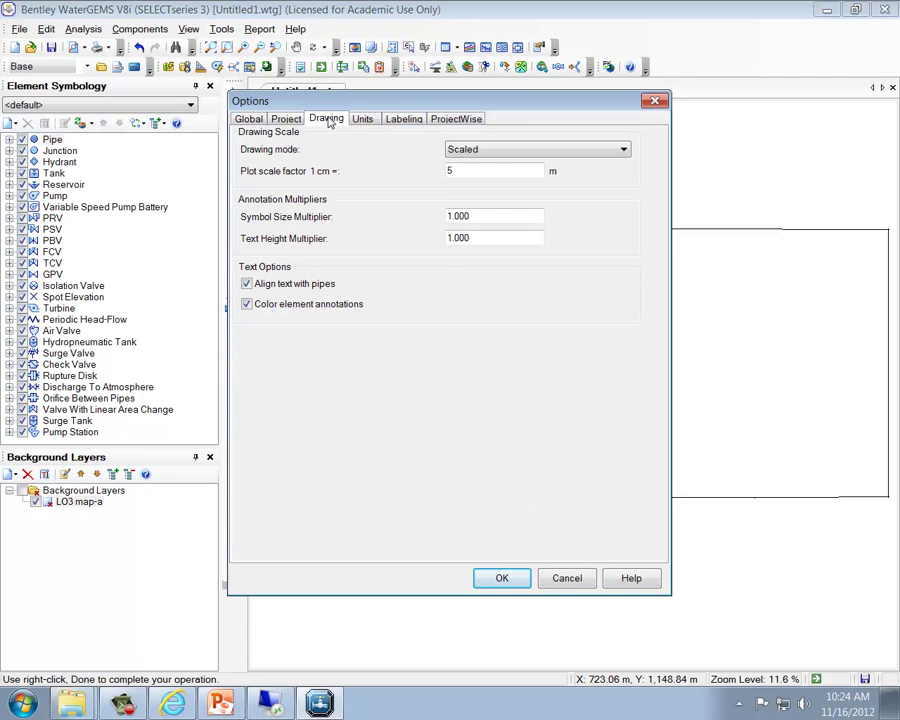
pyautogui.doubleClick(490, 216)
pyautogui.moveTo(478, 101); pyautogui.dragTo(644, 351)
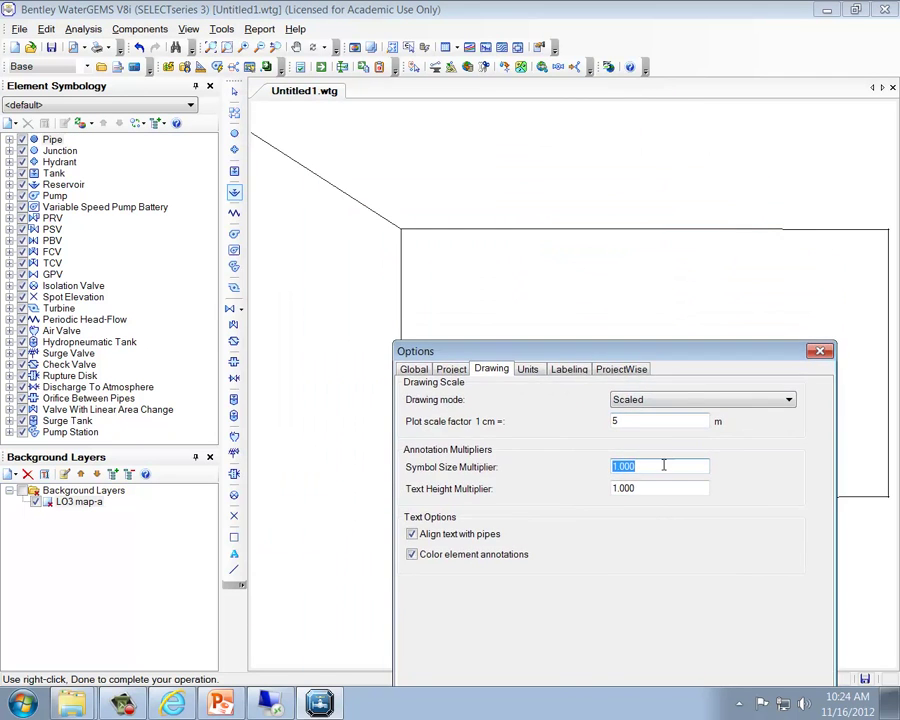
pyautogui.write('9')
pyautogui.doubleClick(653, 488)
pyautogui.write('9')
pyautogui.moveTo(643, 353); pyautogui.dragTo(527, 200)
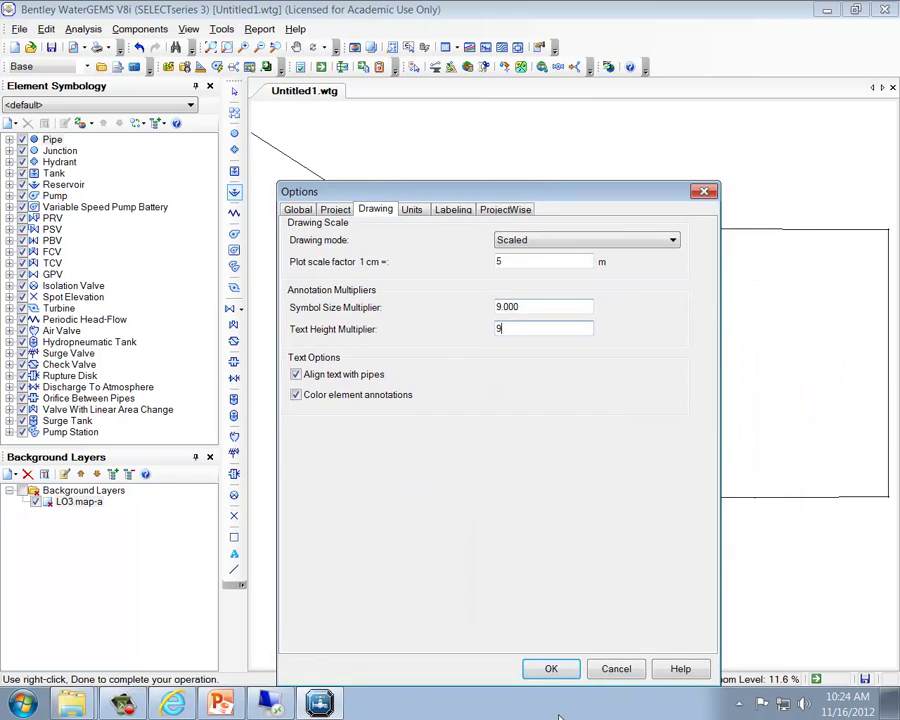
pyautogui.click(556, 672)
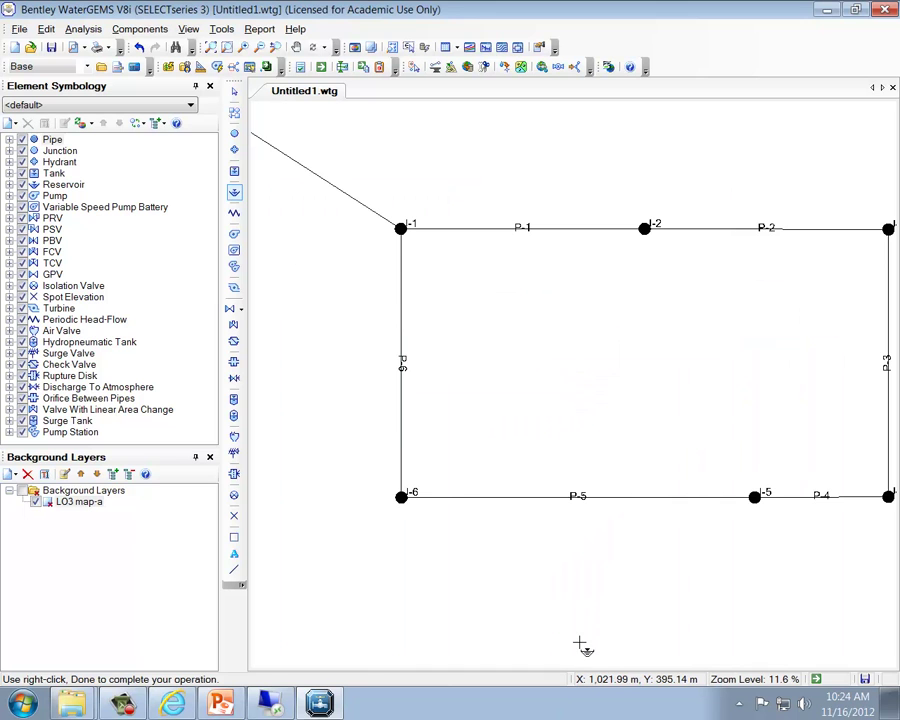
# Step: Show and hide the background map to compare the enlarged junction symbols and labels with it, leaving the map hidden
pyautogui.click(23, 492)
pyautogui.click(23, 492)
pyautogui.click(23, 492)
pyautogui.click(23, 492)
pyautogui.click(23, 492)
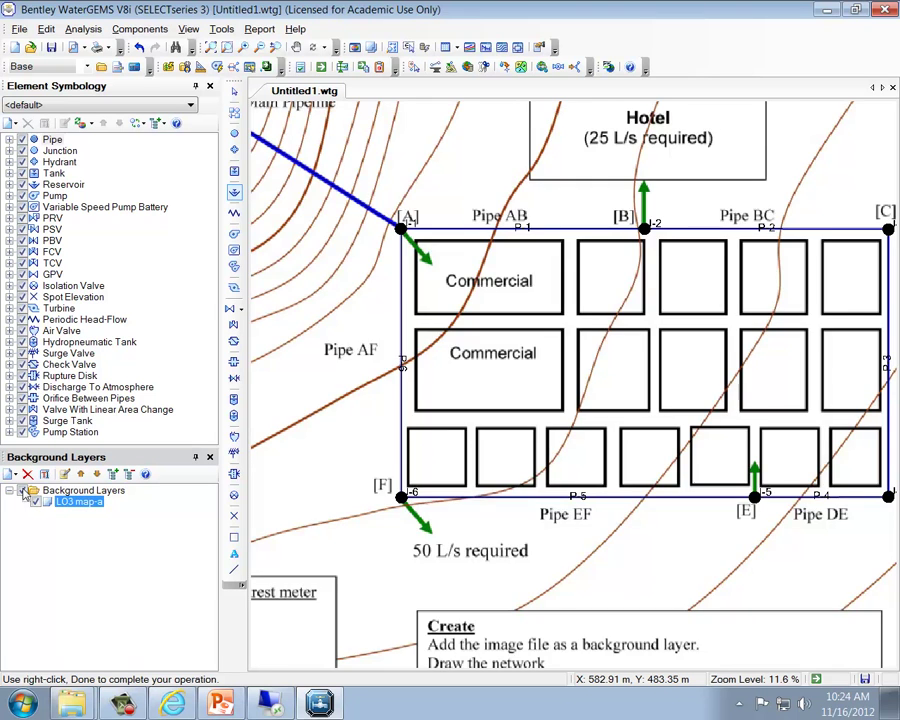
pyautogui.click(23, 492)
pyautogui.click(23, 492)
pyautogui.click(23, 492)
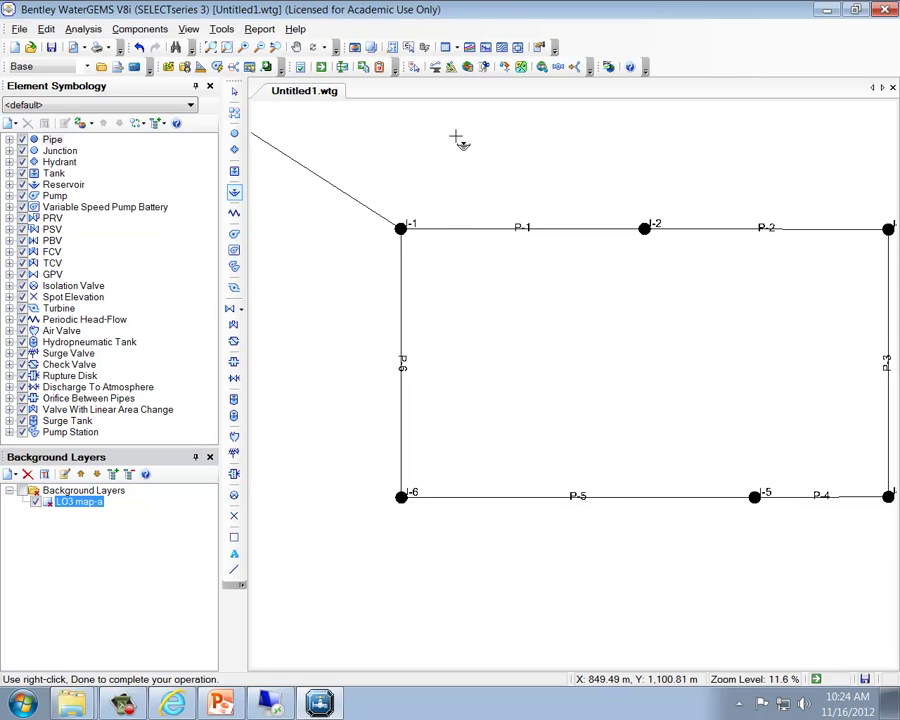
# Step: Rename junctions J-1, J-2 and J-3 as [A], [B] and [C] in the junction FlexTable
pyautogui.click(457, 50)
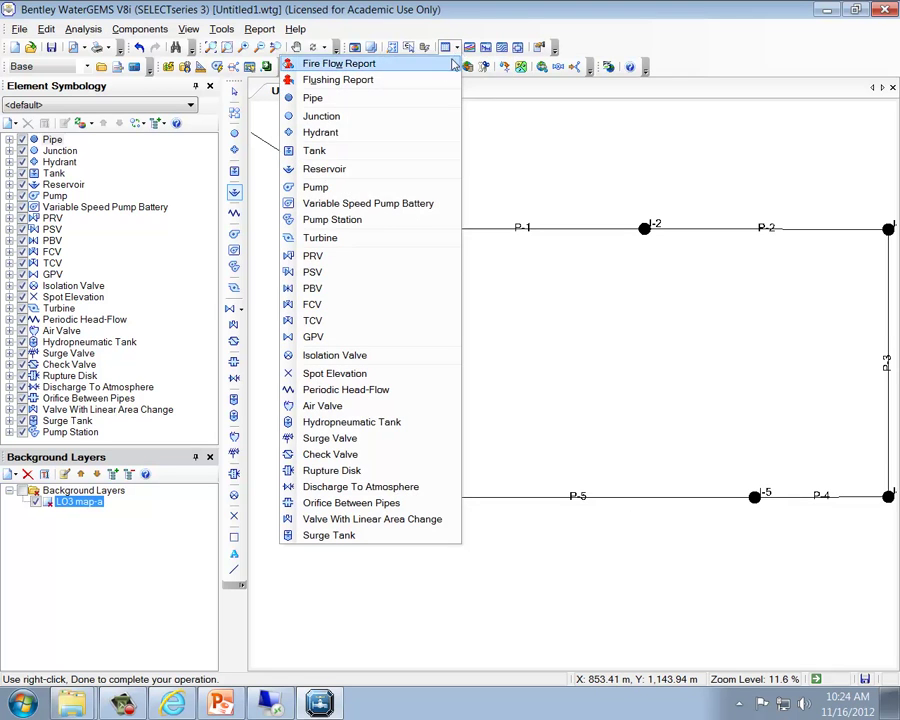
pyautogui.click(428, 121)
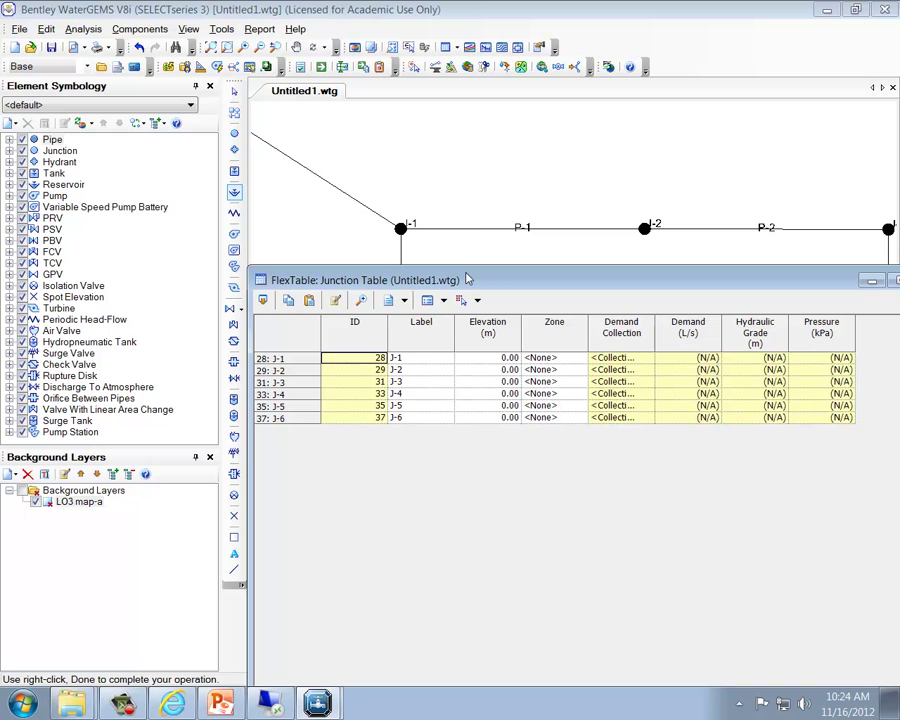
pyautogui.click(428, 358)
pyautogui.click(428, 358)
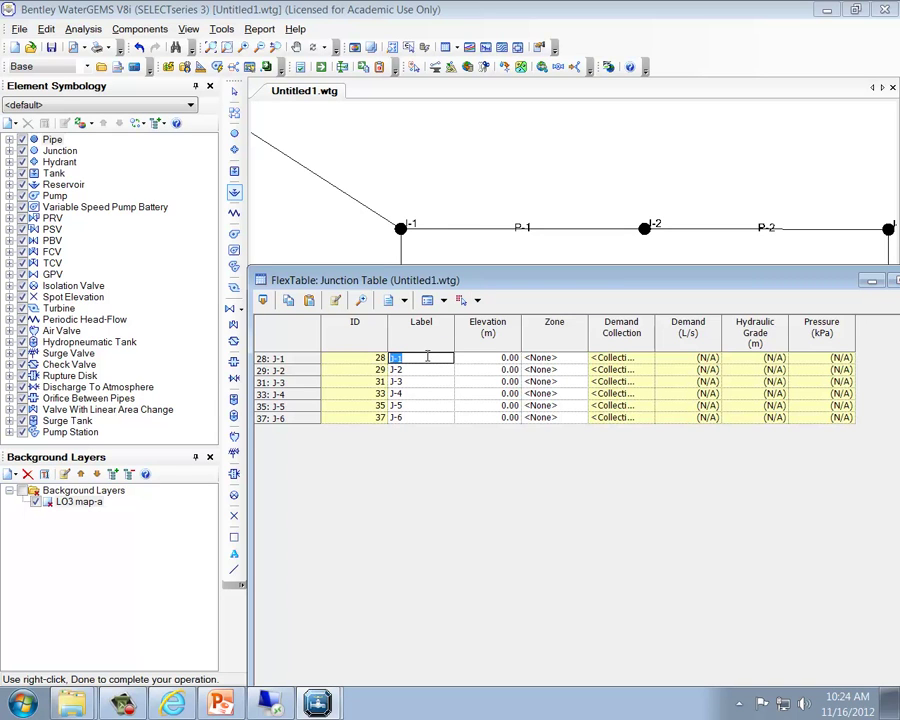
pyautogui.write('[A]')
pyautogui.click(427, 368)
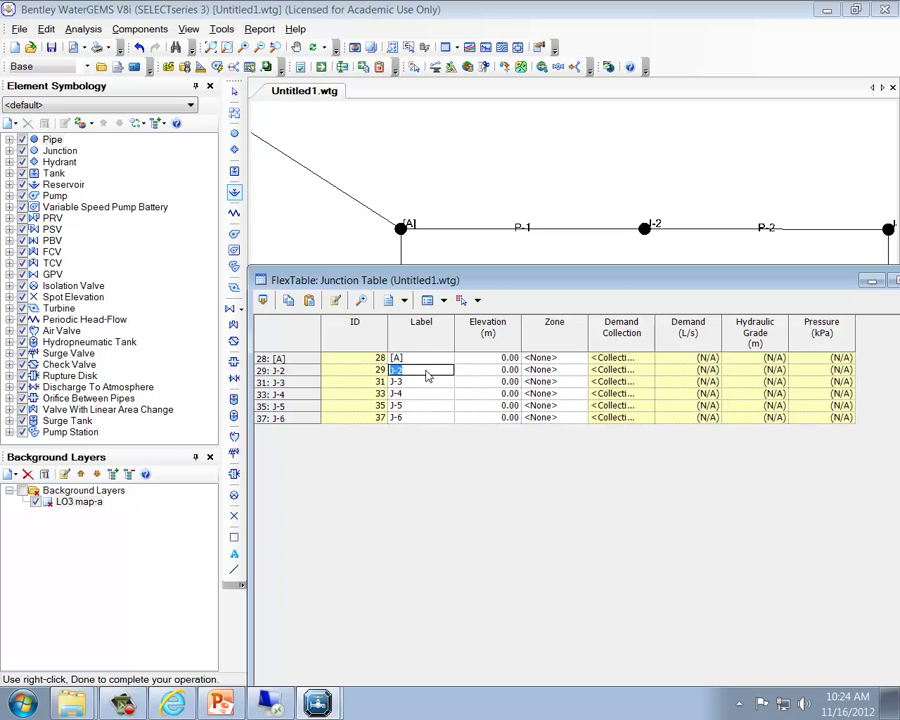
pyautogui.write('[B]')
pyautogui.click(430, 384)
pyautogui.write('[C]')
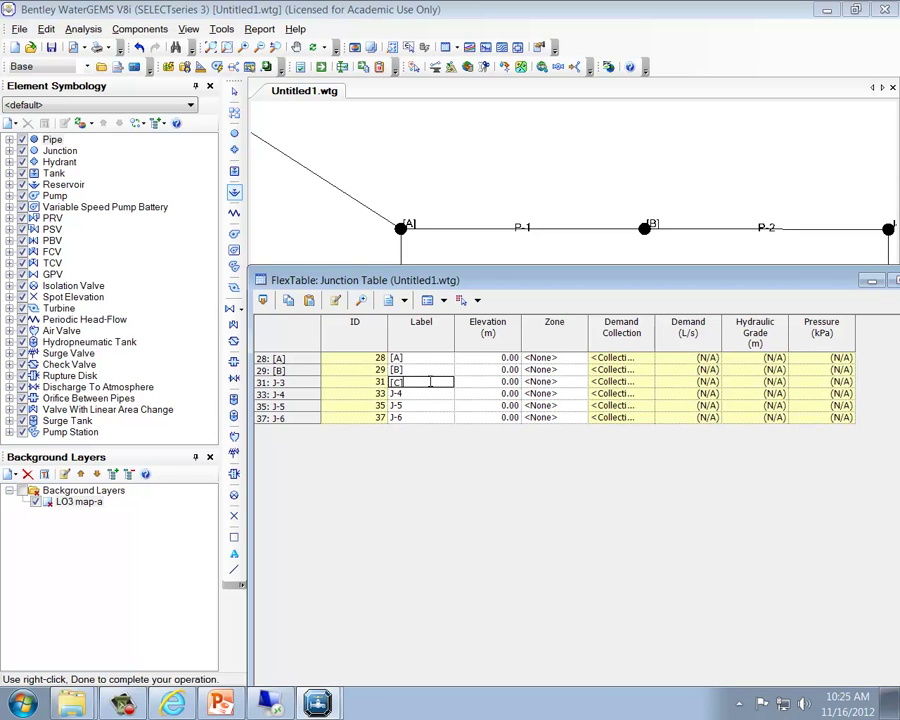
# Step: Rename junctions J-4, J-5 and J-6 as [D], [E] and [F], and close the junction table
pyautogui.click(425, 396)
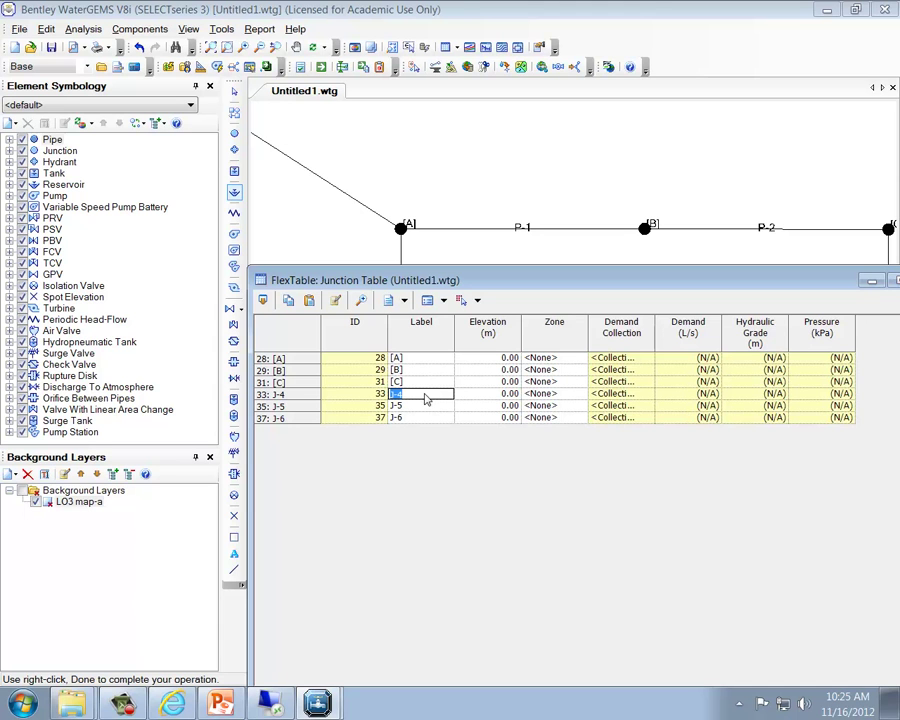
pyautogui.moveTo(455, 268)
pyautogui.mouseDown()
pyautogui.moveTo(605, 424)
pyautogui.moveTo(605, 340)
pyautogui.mouseUp()
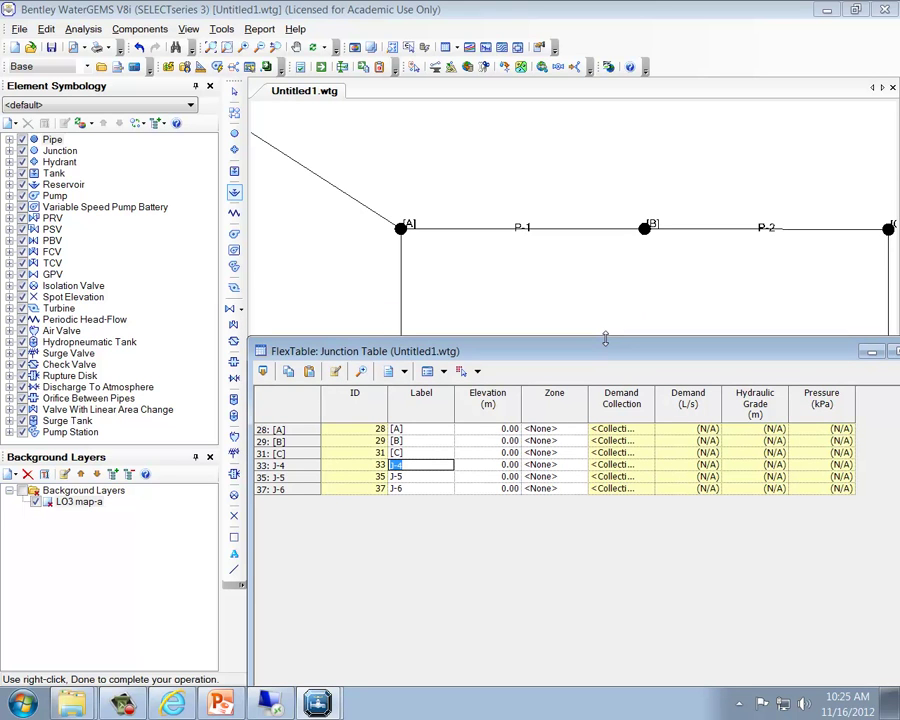
pyautogui.moveTo(589, 352)
pyautogui.mouseDown()
pyautogui.moveTo(751, 467)
pyautogui.moveTo(751, 420)
pyautogui.moveTo(693, 375)
pyautogui.mouseUp()
pyautogui.click(538, 512)
pyautogui.write('[F]')
pyautogui.click(533, 500)
pyautogui.write('[E]')
pyautogui.click(538, 487)
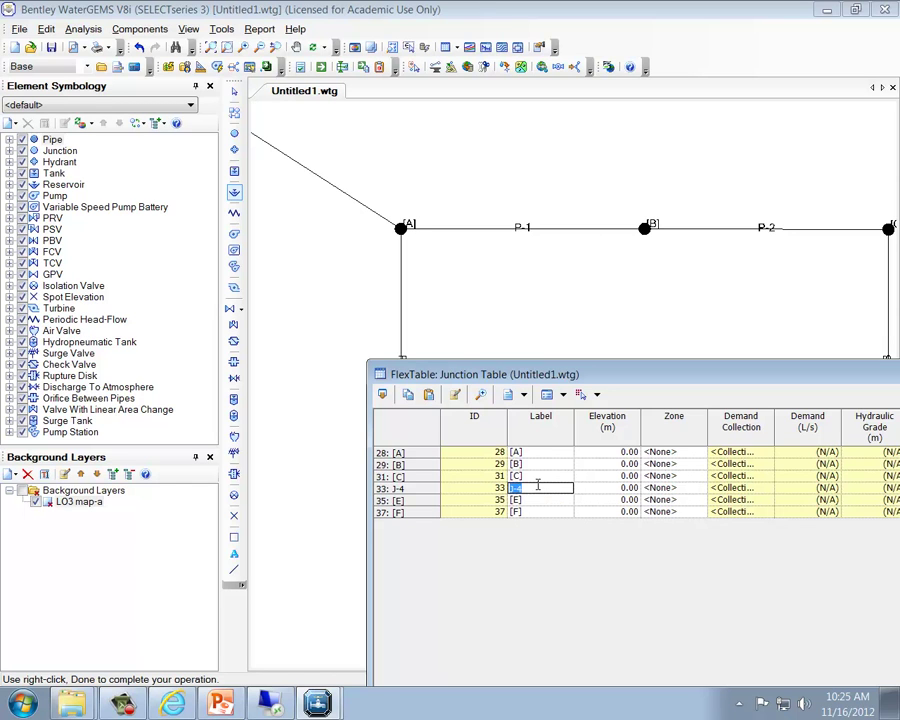
pyautogui.write('[D]')
pyautogui.moveTo(526, 372); pyautogui.dragTo(306, 339)
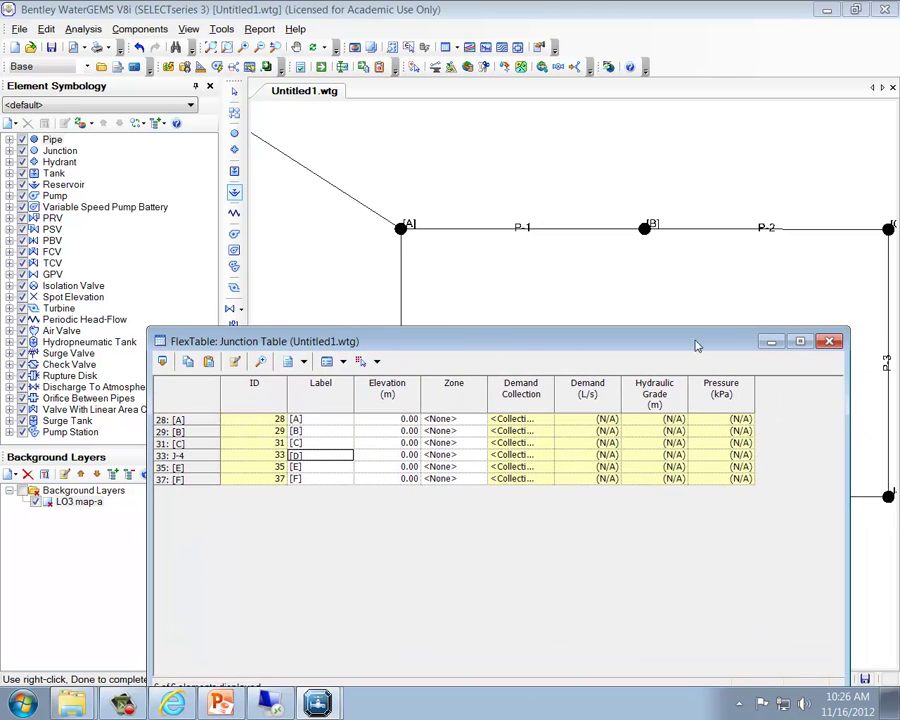
pyautogui.click(830, 342)
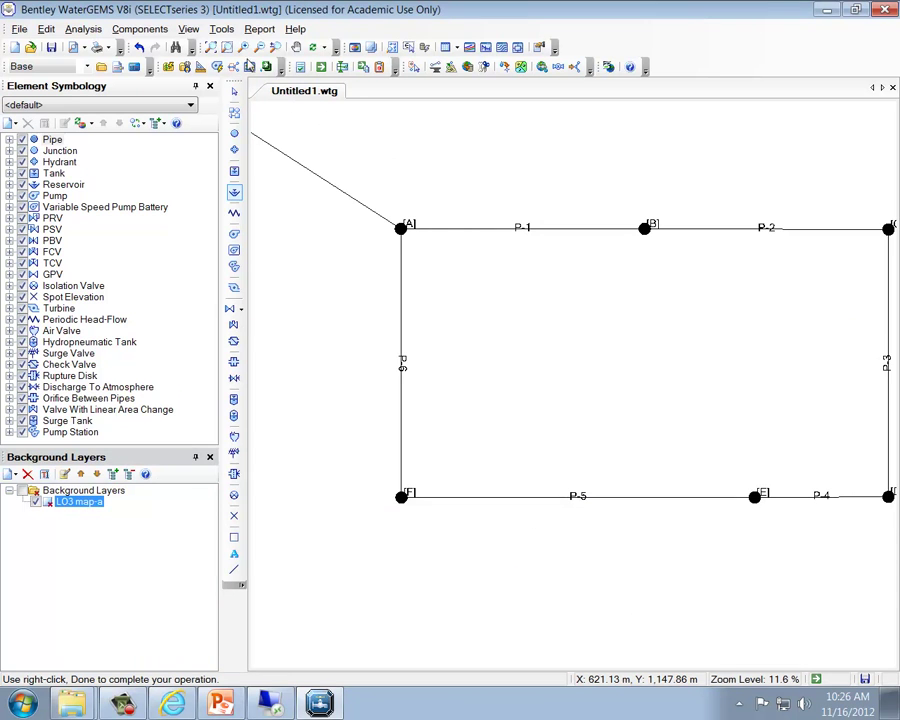
# Step: Show the background map behind the whole loop to compare the renamed junctions with it
pyautogui.click(296, 47)
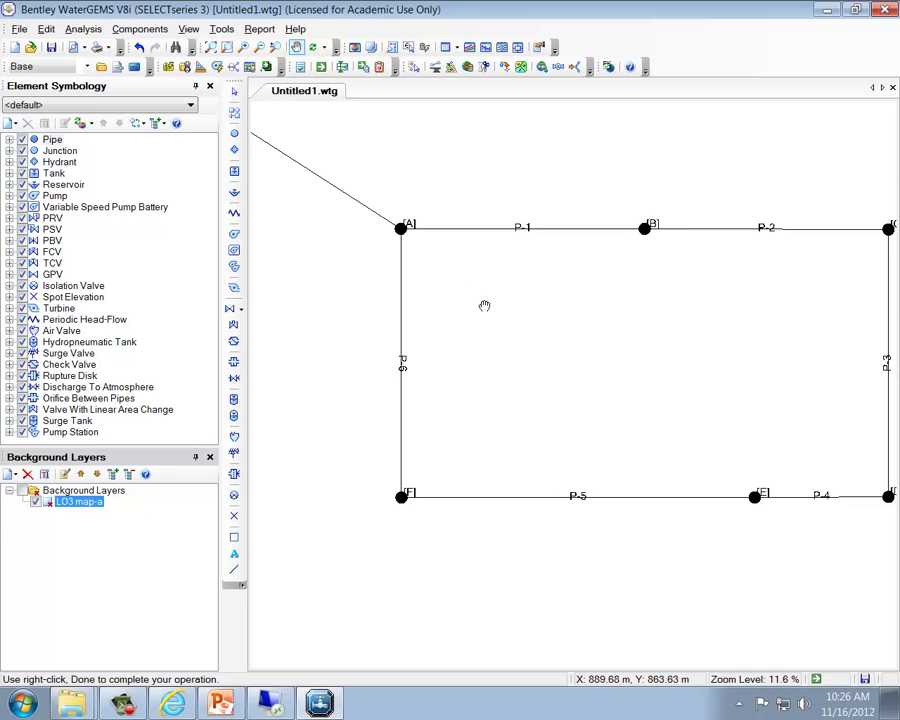
pyautogui.moveTo(460, 286); pyautogui.dragTo(400, 287)
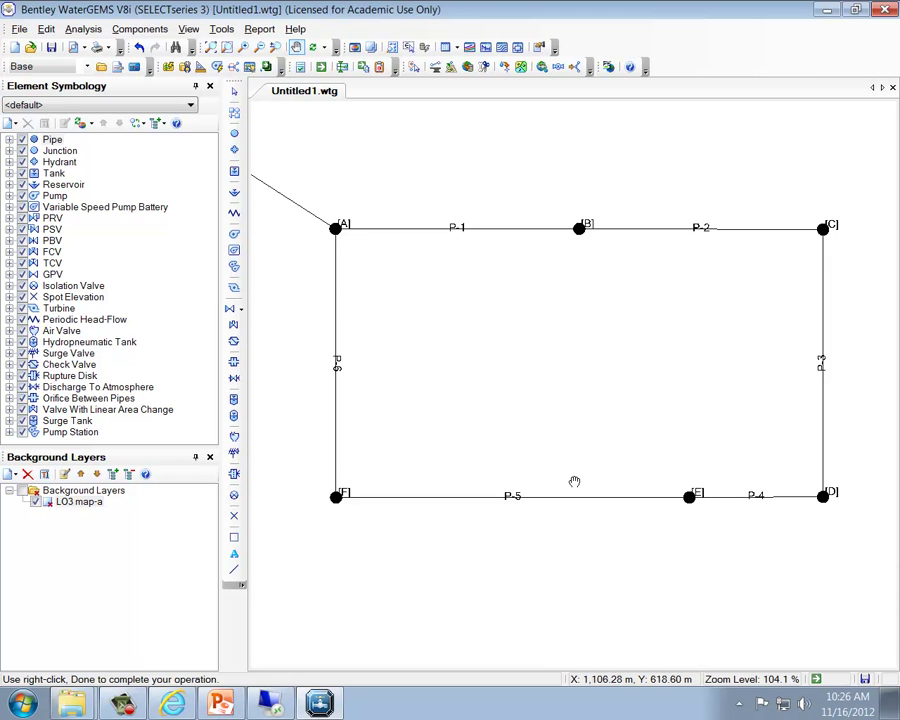
pyautogui.click(30, 500)
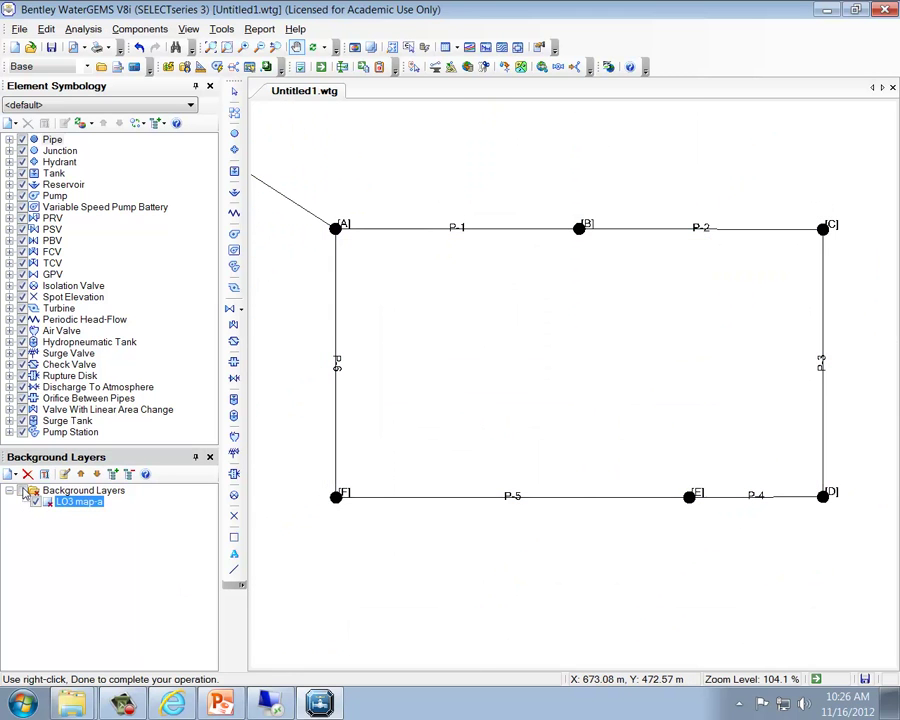
pyautogui.click(22, 491)
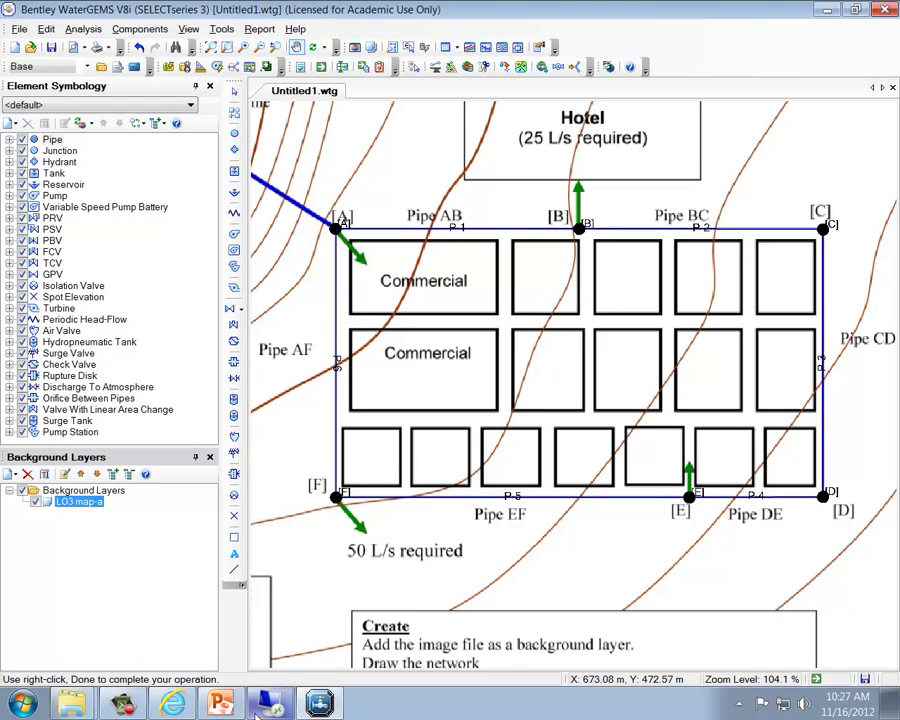
pyautogui.click(124, 705)
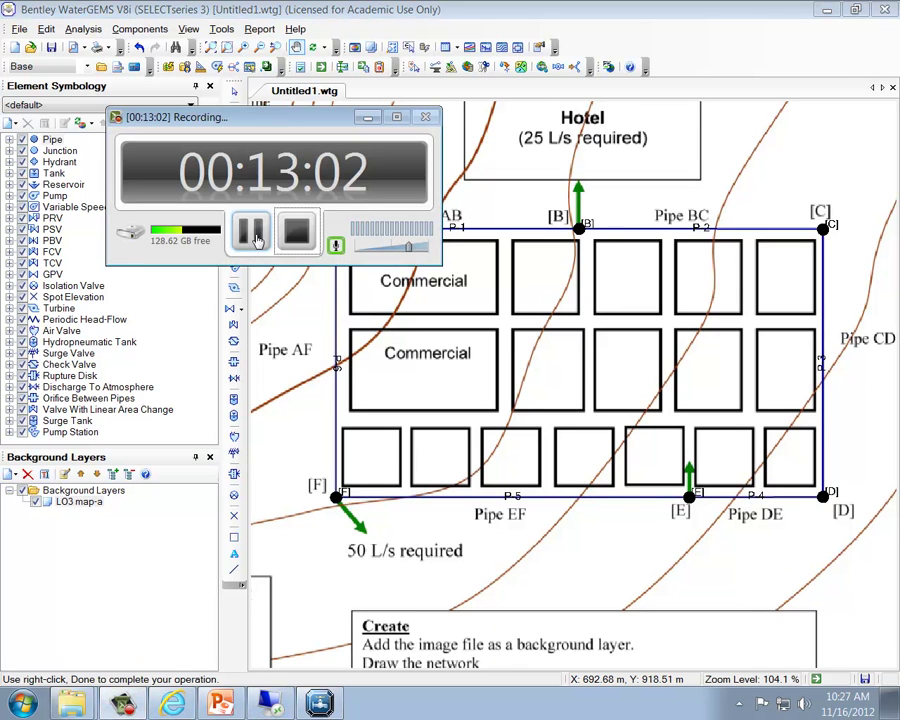
pyautogui.click(256, 236)
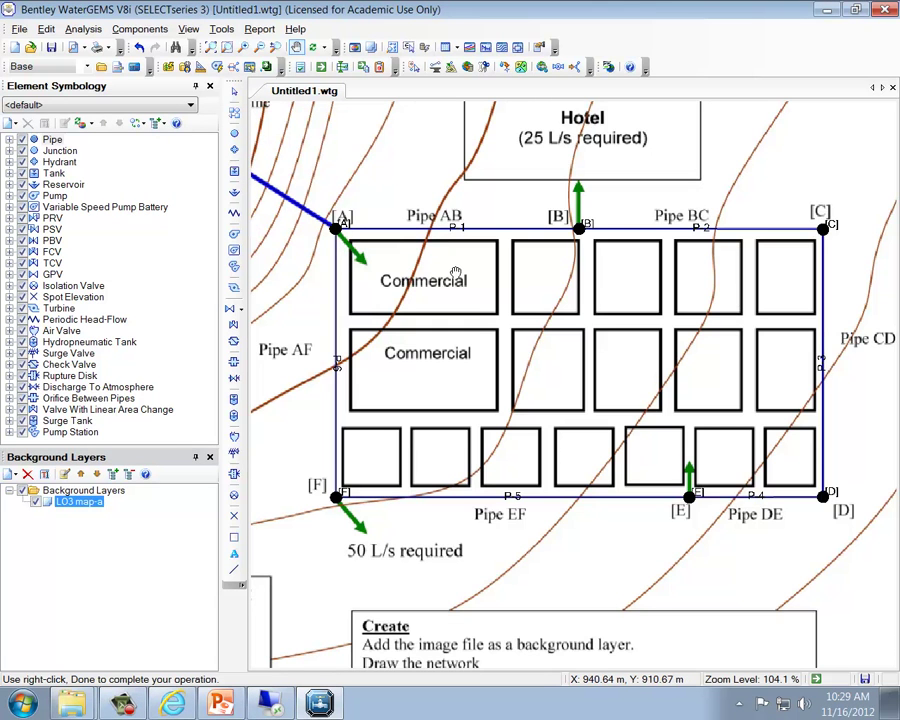
# Step: Hide the LO3 map-a layer and set both the symbol size multiplier and the text height multiplier to 10 in the drawing options
pyautogui.click(35, 501)
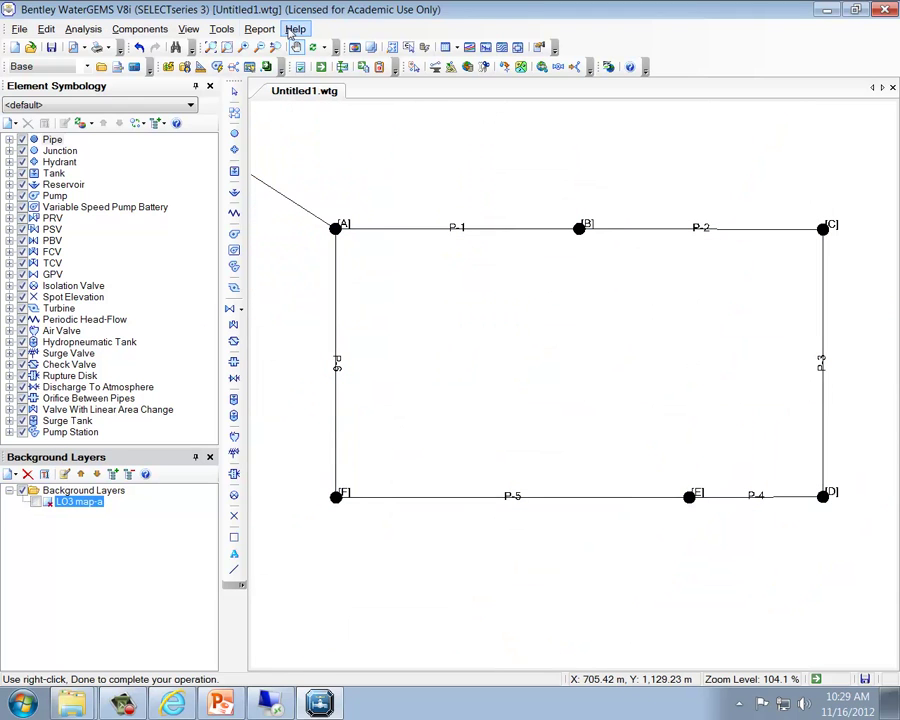
pyautogui.click(221, 29)
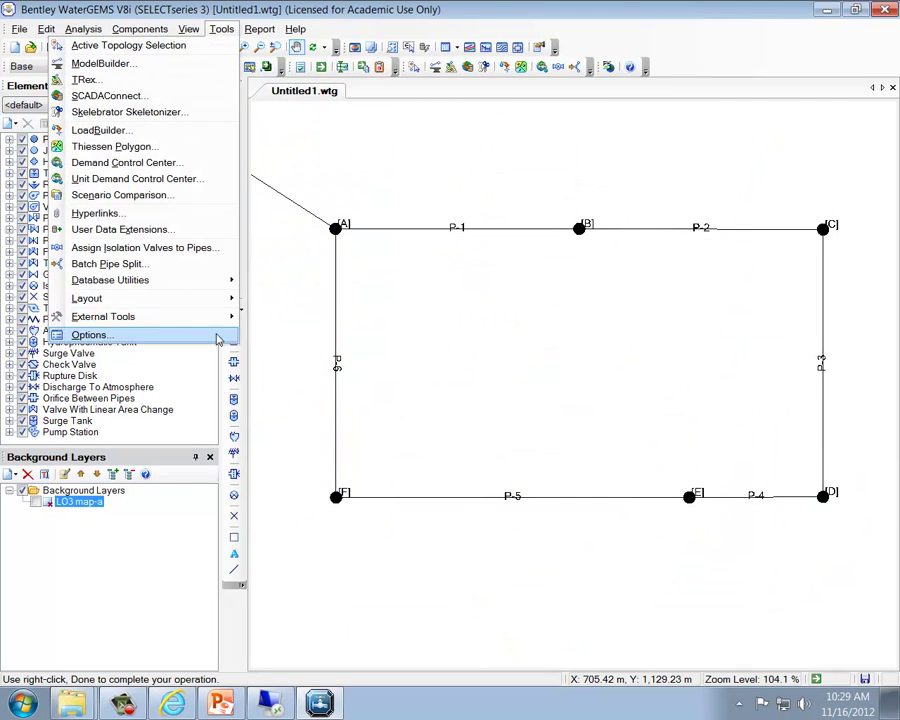
pyautogui.click(90, 335)
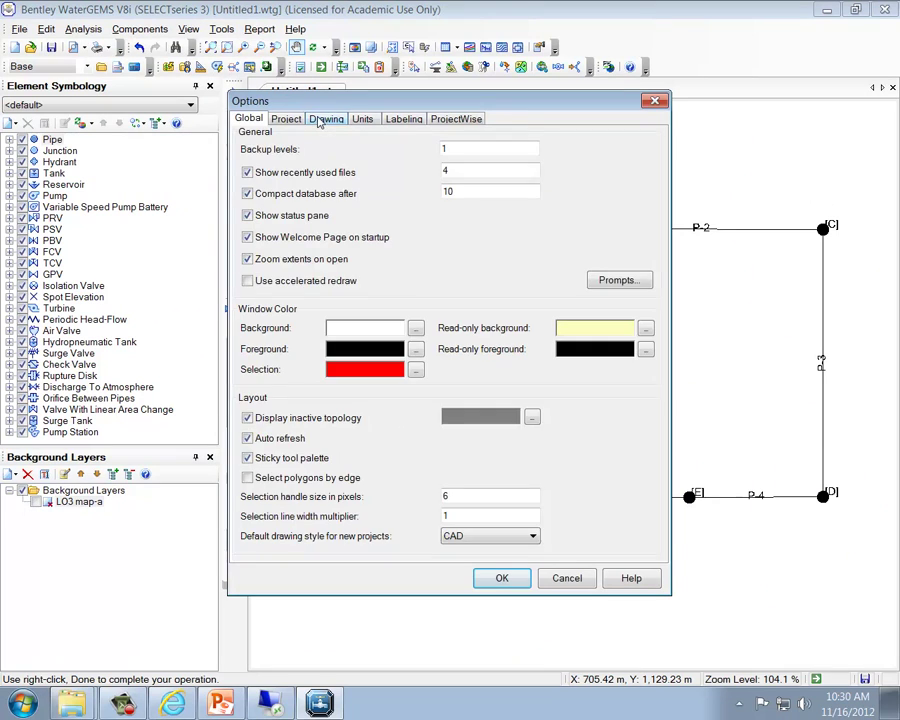
pyautogui.click(320, 122)
pyautogui.doubleClick(503, 217)
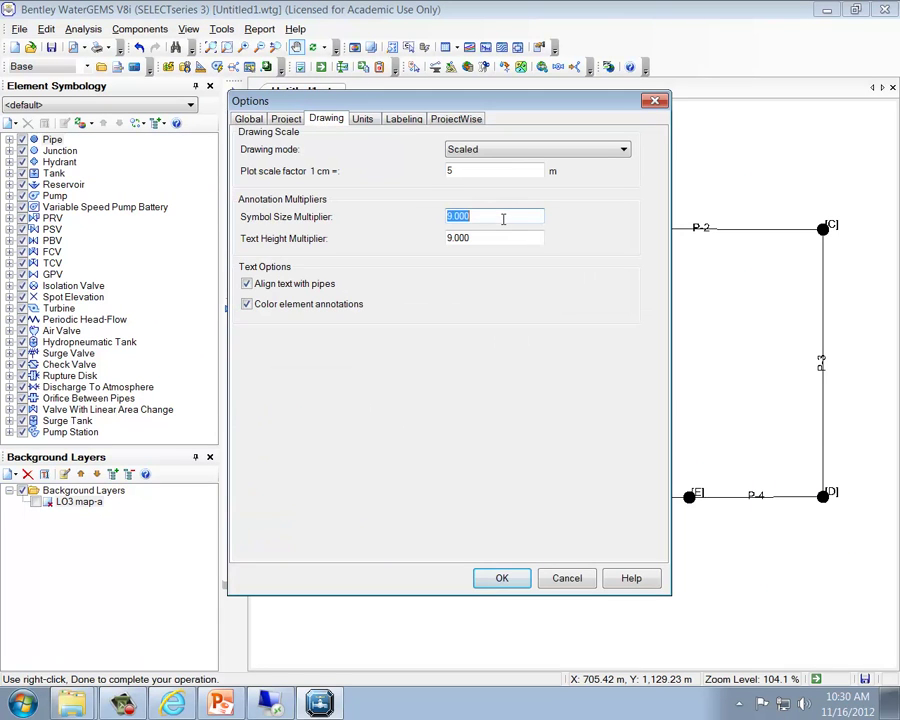
pyautogui.write('10')
pyautogui.doubleClick(493, 237)
pyautogui.write('10')
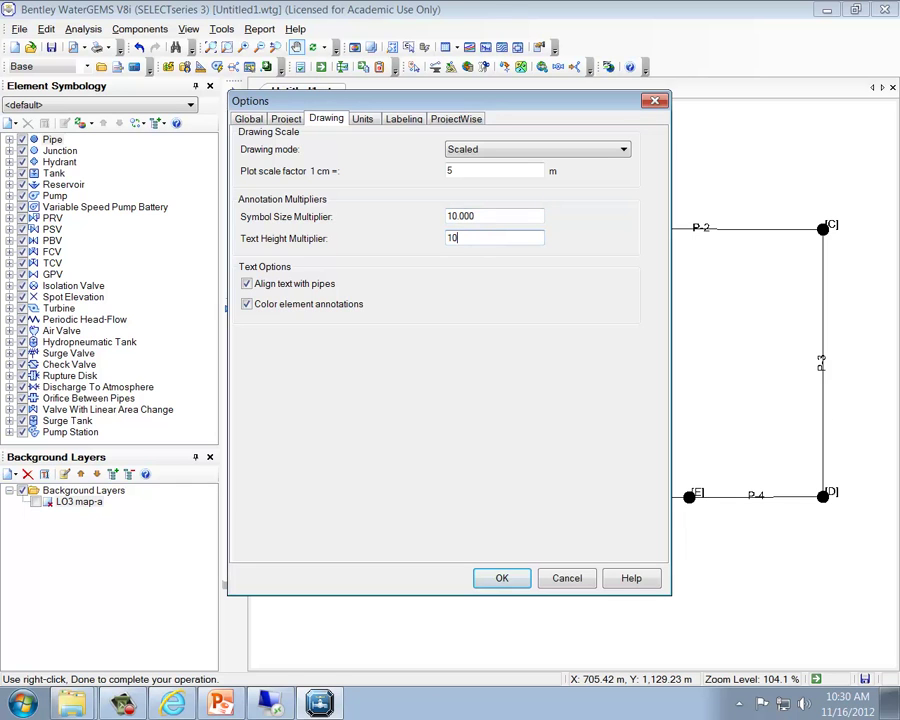
pyautogui.click(508, 576)
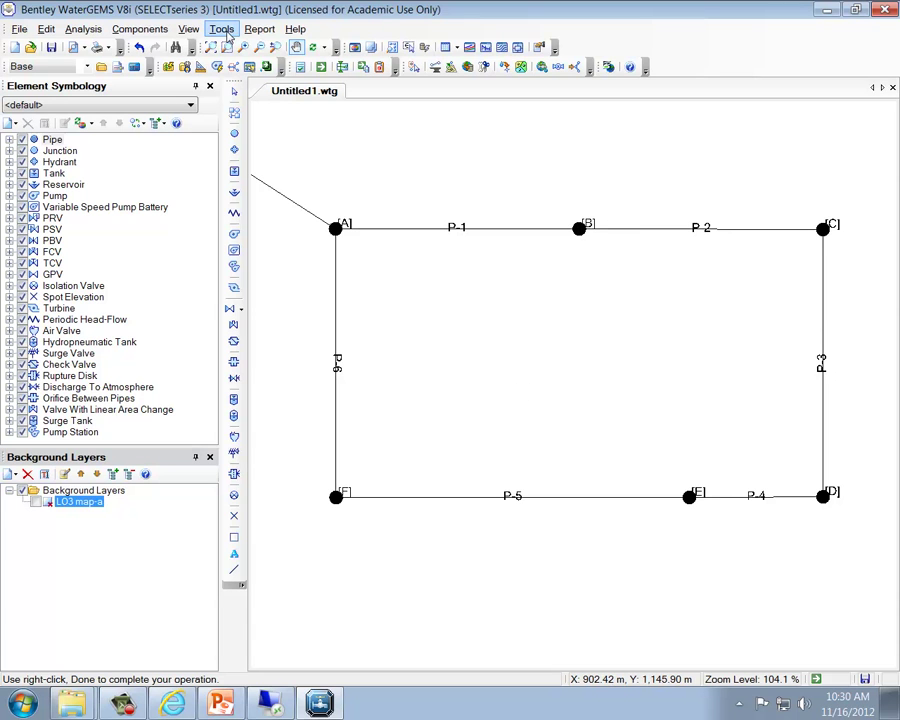
# Step: Move the labels of junction [A], pipe P-1 and junction [B] slightly upward, clear of the loop's upper pipe line
pyautogui.press('Escape')
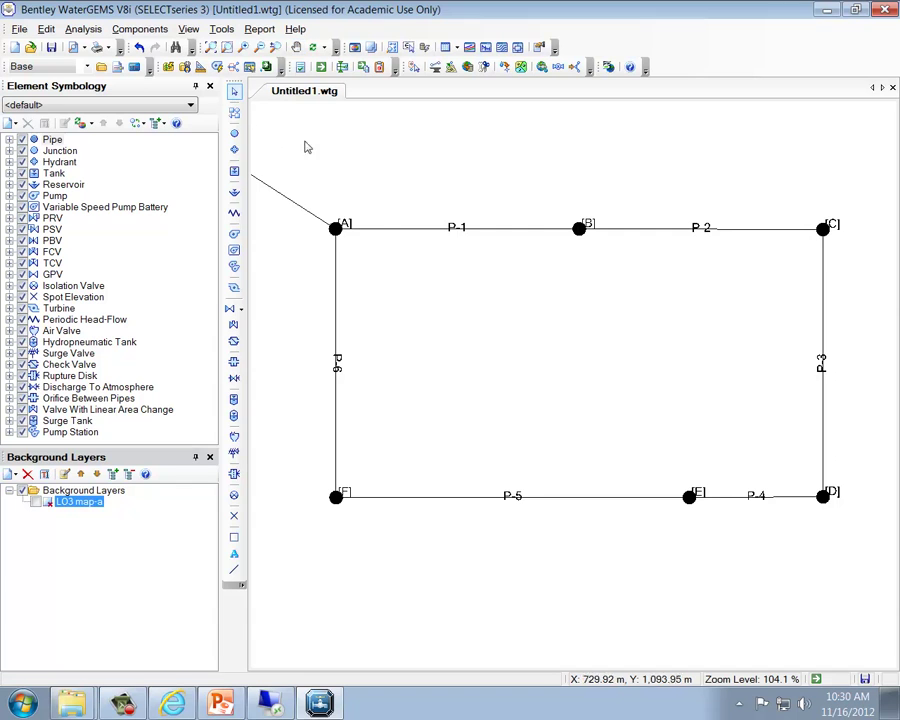
pyautogui.click(341, 220)
pyautogui.moveTo(342, 219); pyautogui.dragTo(343, 222)
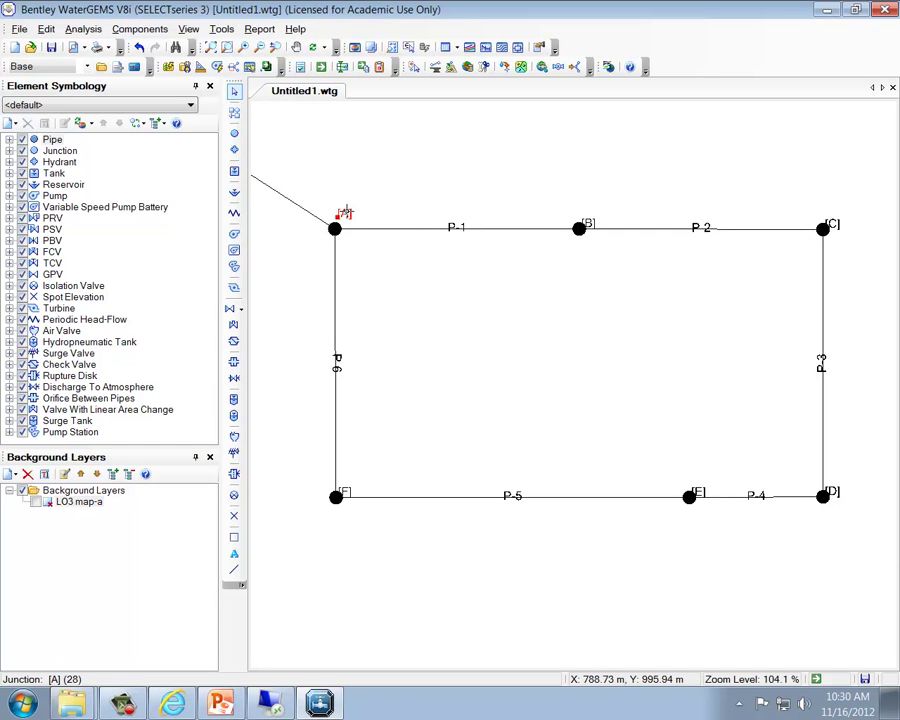
pyautogui.click(455, 227)
pyautogui.moveTo(455, 228); pyautogui.dragTo(456, 221)
pyautogui.click(588, 228)
pyautogui.moveTo(588, 224); pyautogui.dragTo(590, 212)
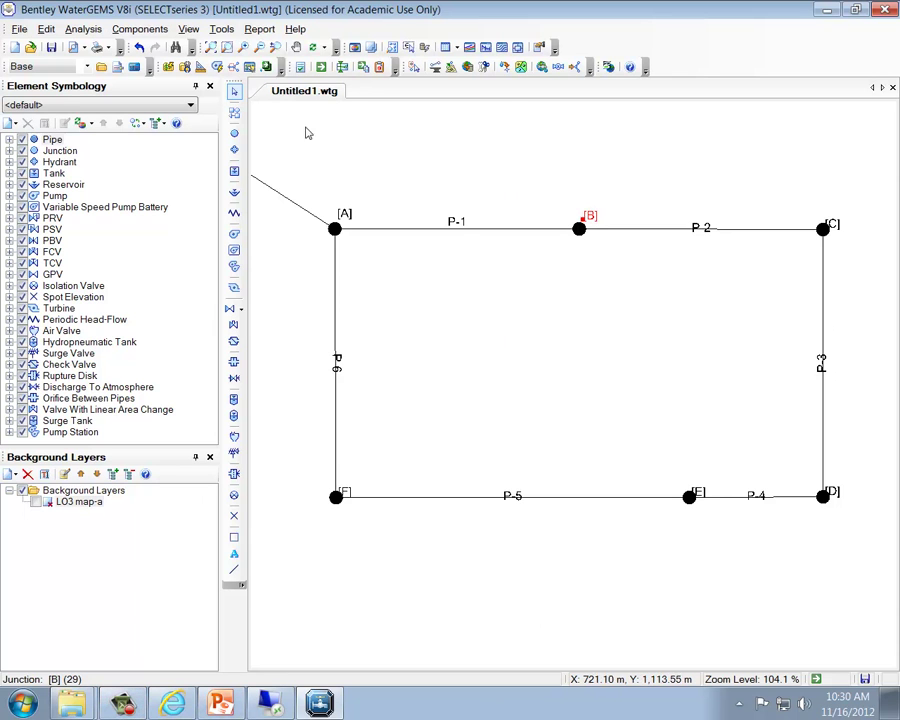
# Step: Examine the elevation column in the junction FlexTable and close the table
pyautogui.click(460, 48)
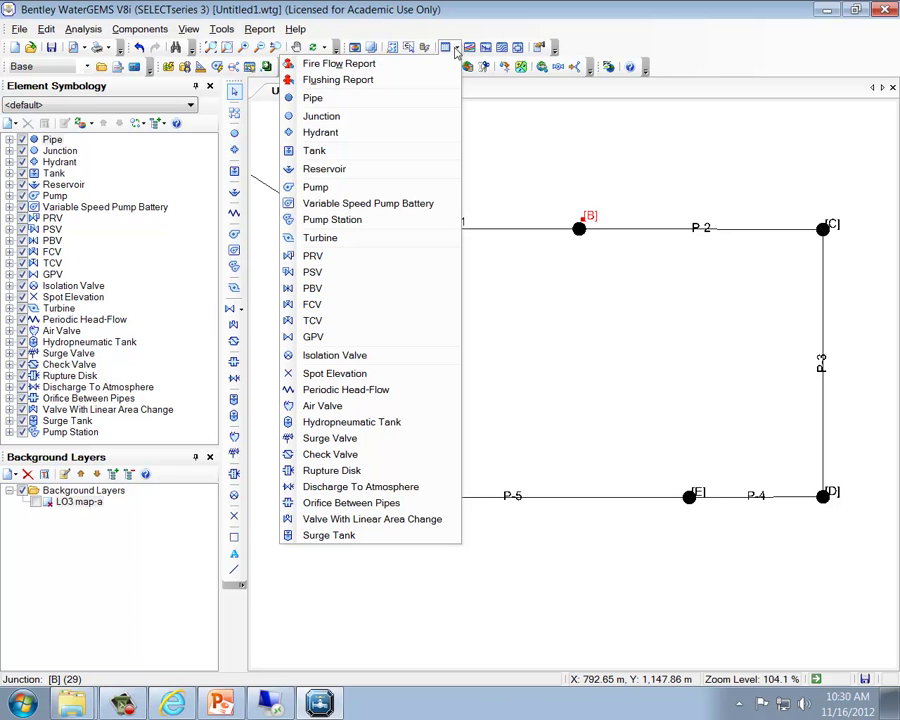
pyautogui.click(418, 116)
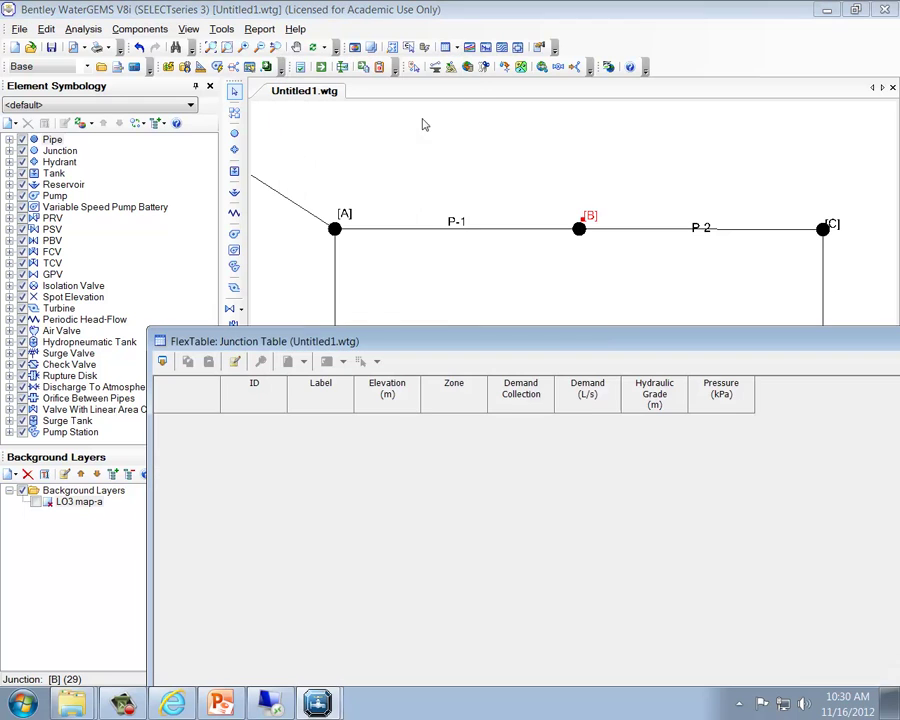
pyautogui.click(406, 420)
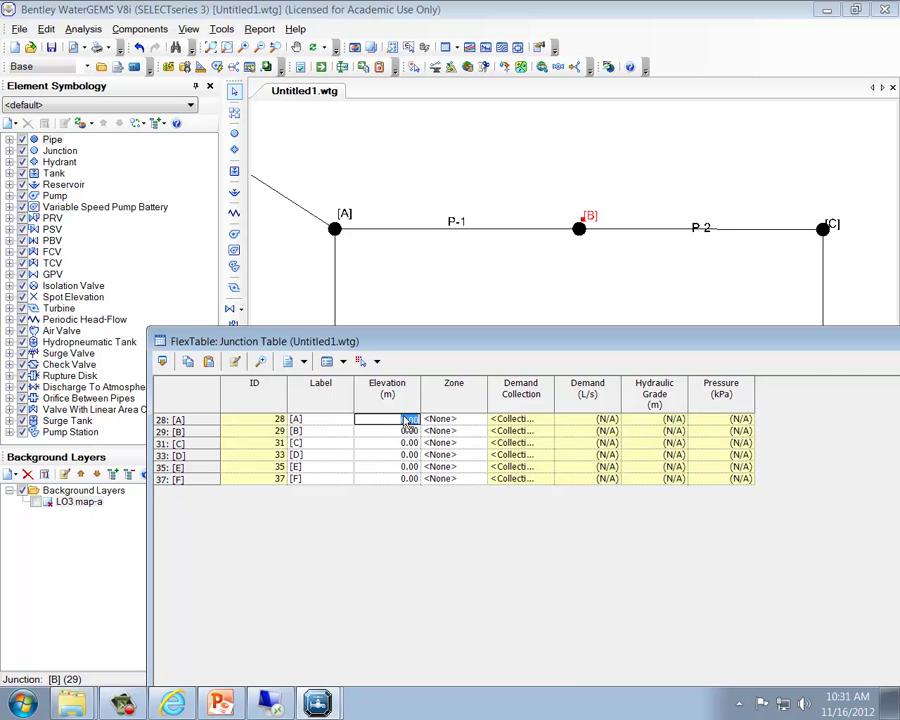
pyautogui.moveTo(857, 345); pyautogui.dragTo(711, 336)
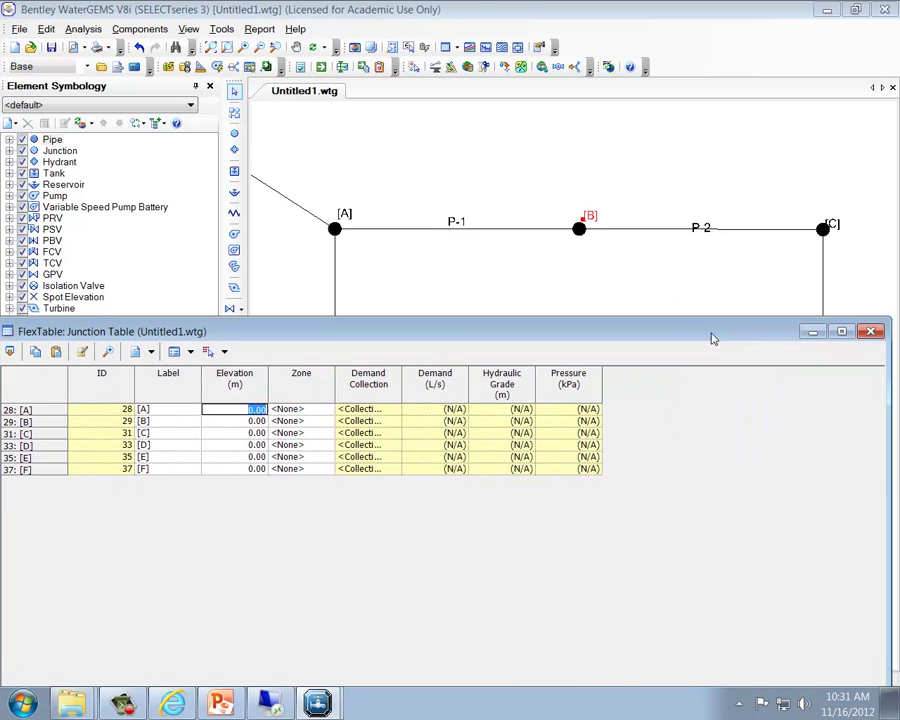
pyautogui.click(870, 332)
# Step: Review the symbol size and text height multipliers in the drawing options and close the options without changes
pyautogui.click(221, 29)
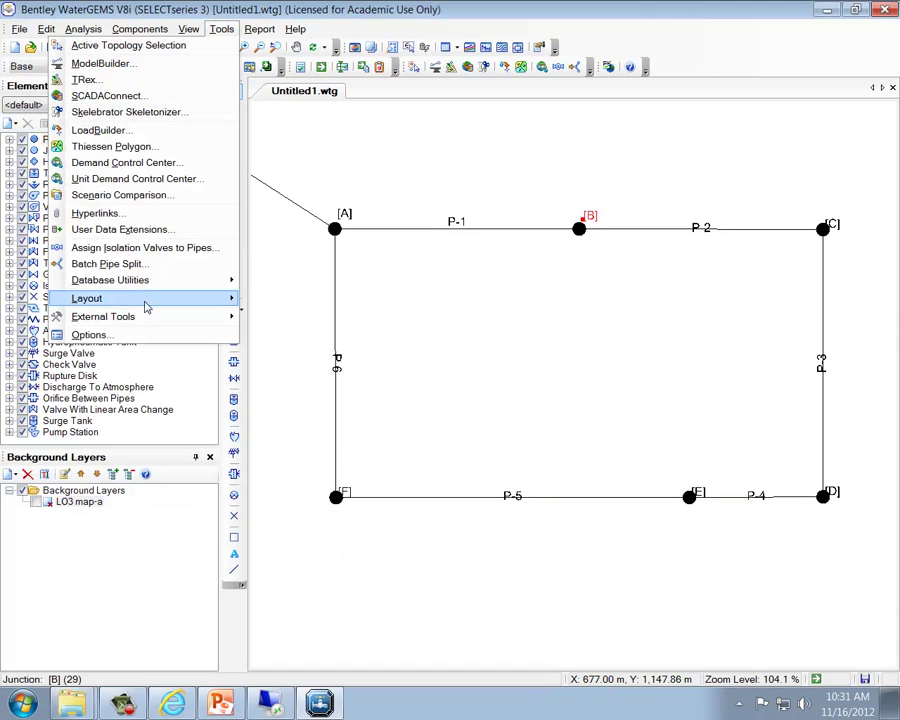
pyautogui.click(141, 348)
pyautogui.click(222, 29)
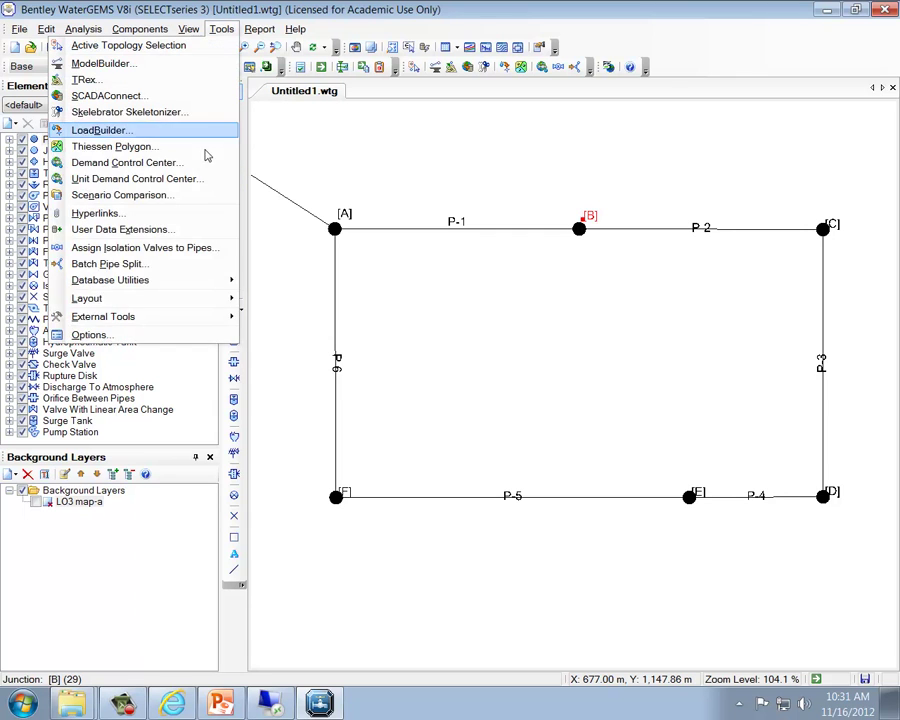
pyautogui.click(173, 337)
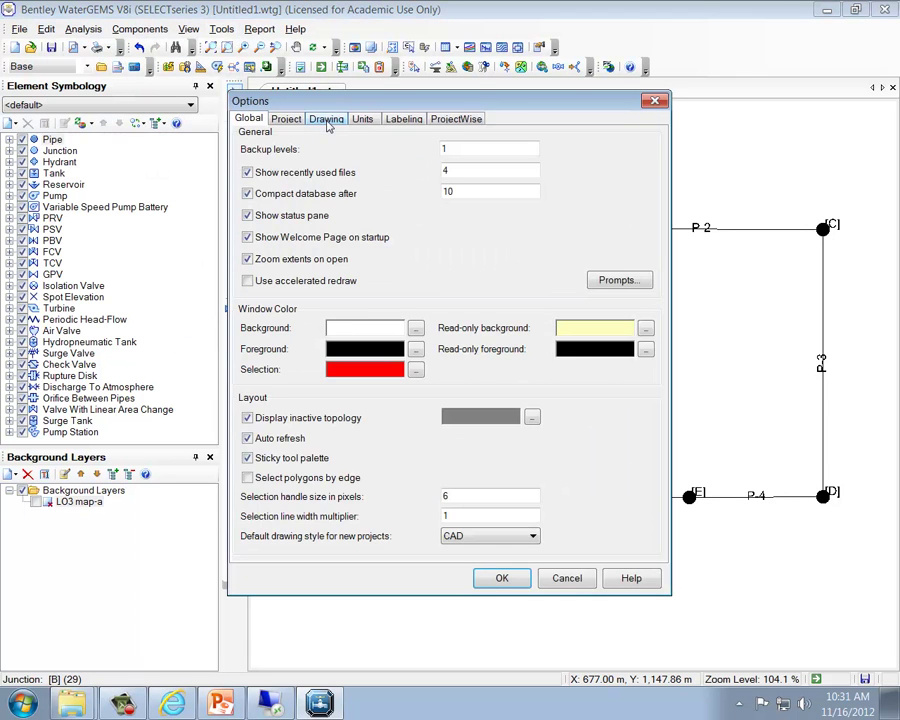
pyautogui.click(327, 119)
pyautogui.click(510, 215)
pyautogui.click(510, 237)
pyautogui.click(505, 217)
pyautogui.click(538, 577)
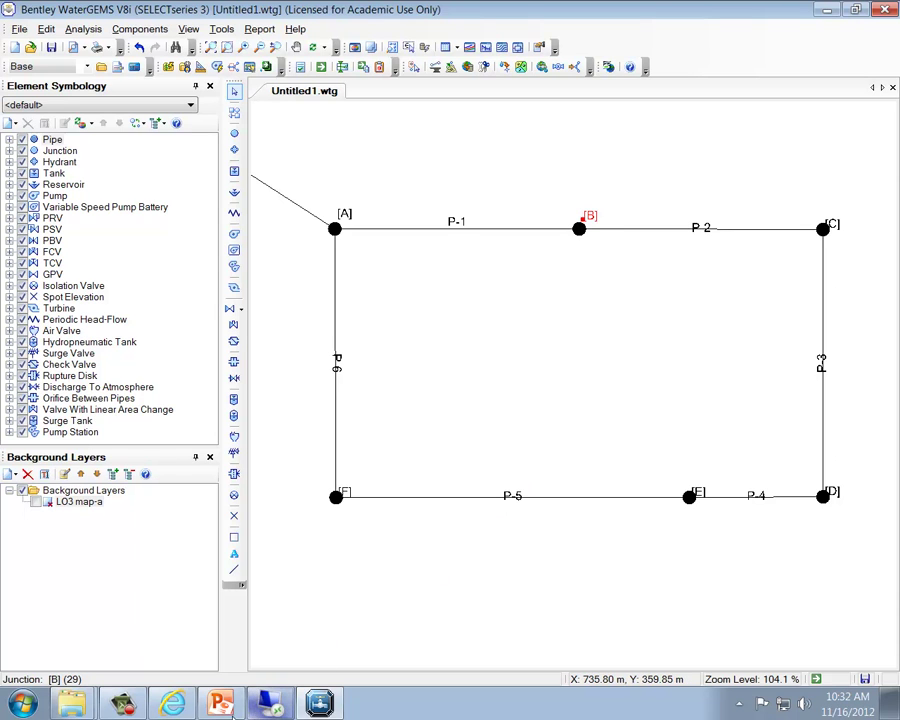
# Step: Close the Remote Desktop Connection window and agree to disconnect its session
pyautogui.rightClick(262, 709)
pyautogui.click(207, 671)
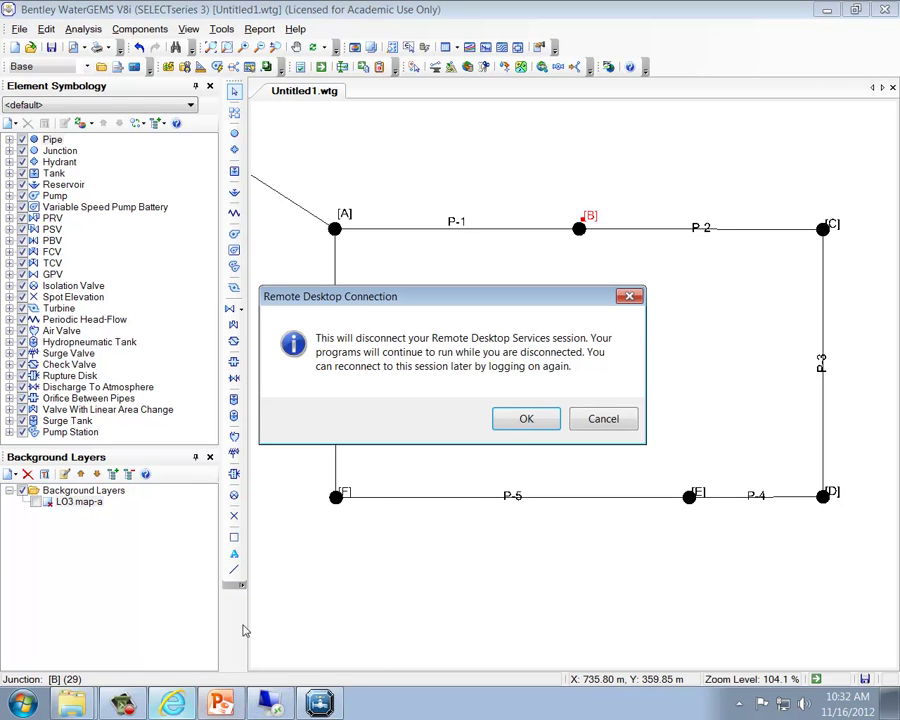
pyautogui.click(521, 420)
pyautogui.click(124, 705)
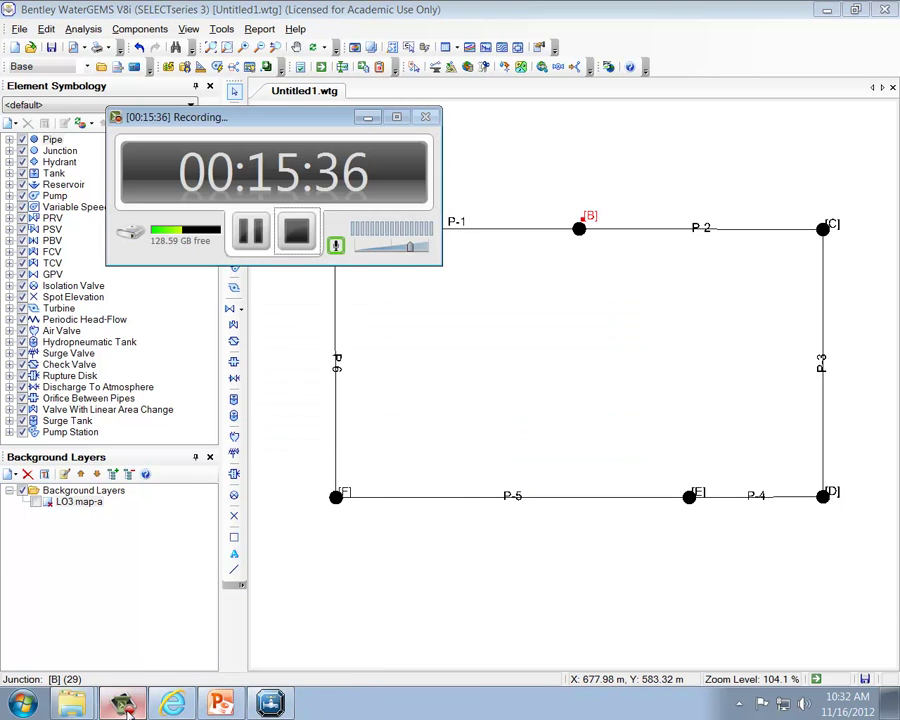
# Step: In the junction FlexTable, set the elevation of junction [A] to 204 m and junction [B] to 195 m
pyautogui.moveTo(351, 634); pyautogui.dragTo(433, 99)
pyautogui.click(455, 47)
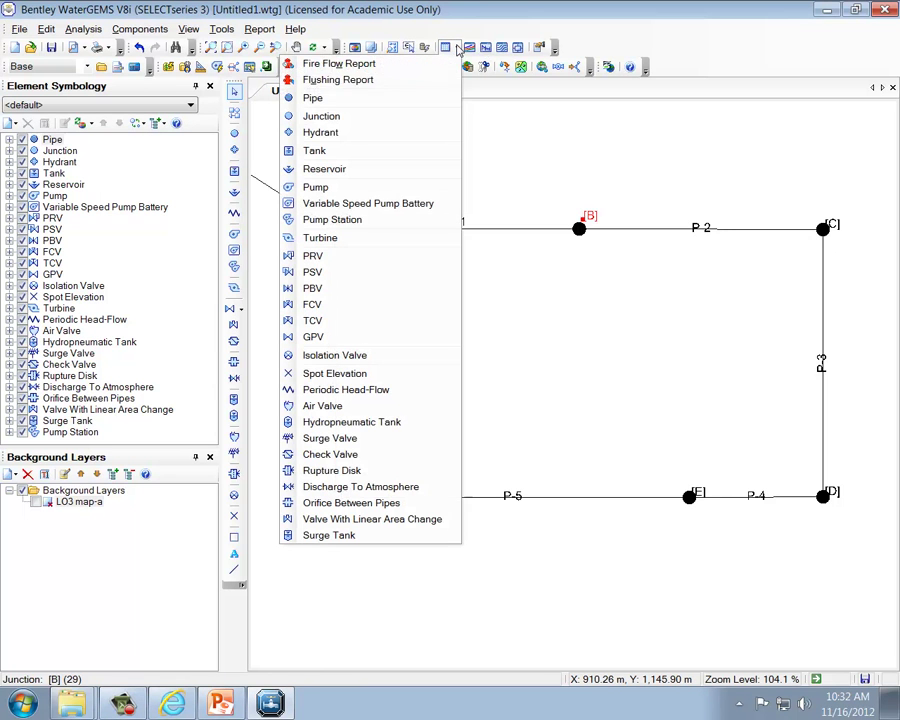
pyautogui.click(410, 115)
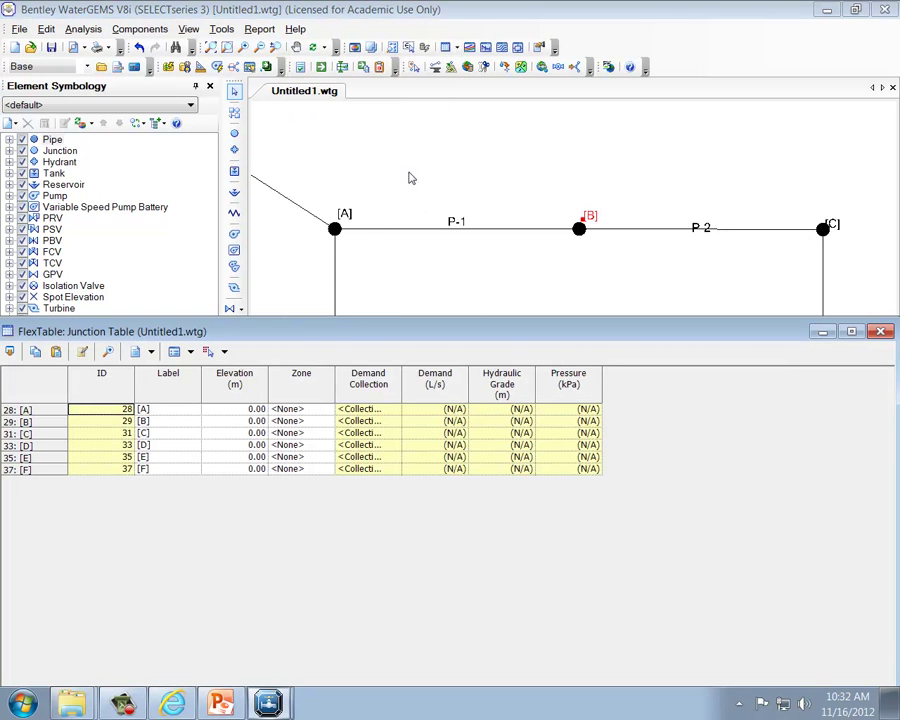
pyautogui.moveTo(338, 318); pyautogui.dragTo(419, 320)
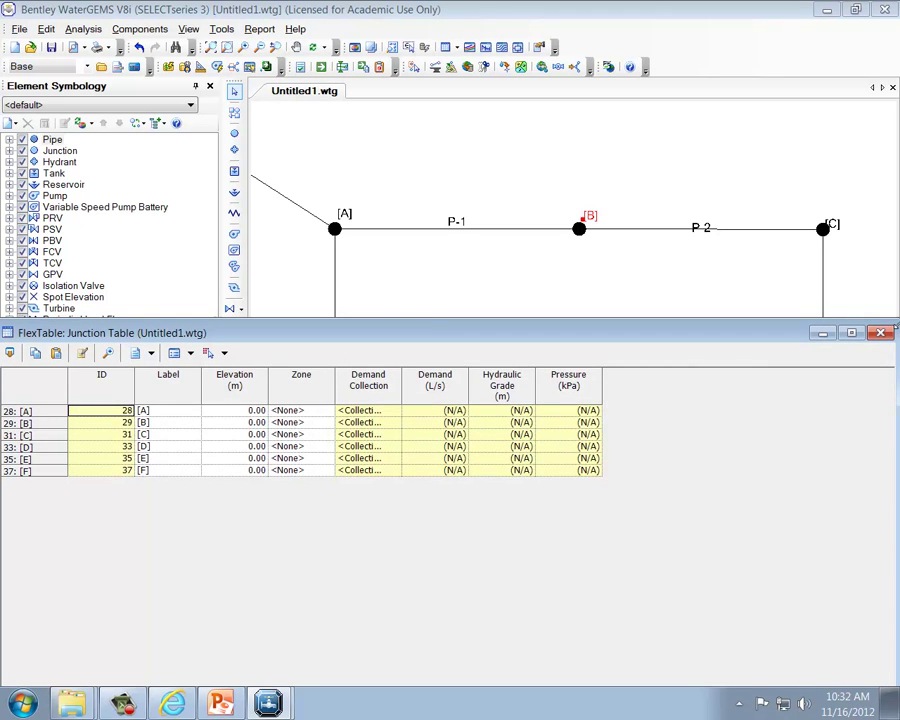
pyautogui.moveTo(205, 333); pyautogui.dragTo(460, 332)
pyautogui.click(492, 411)
pyautogui.write('2')
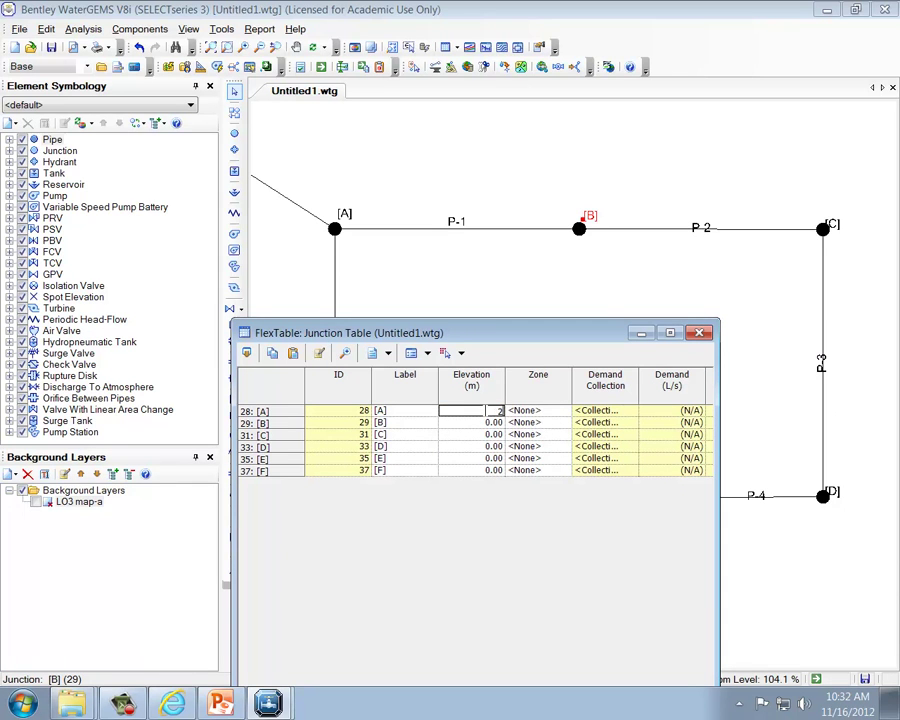
pyautogui.write('04')
pyautogui.click(484, 422)
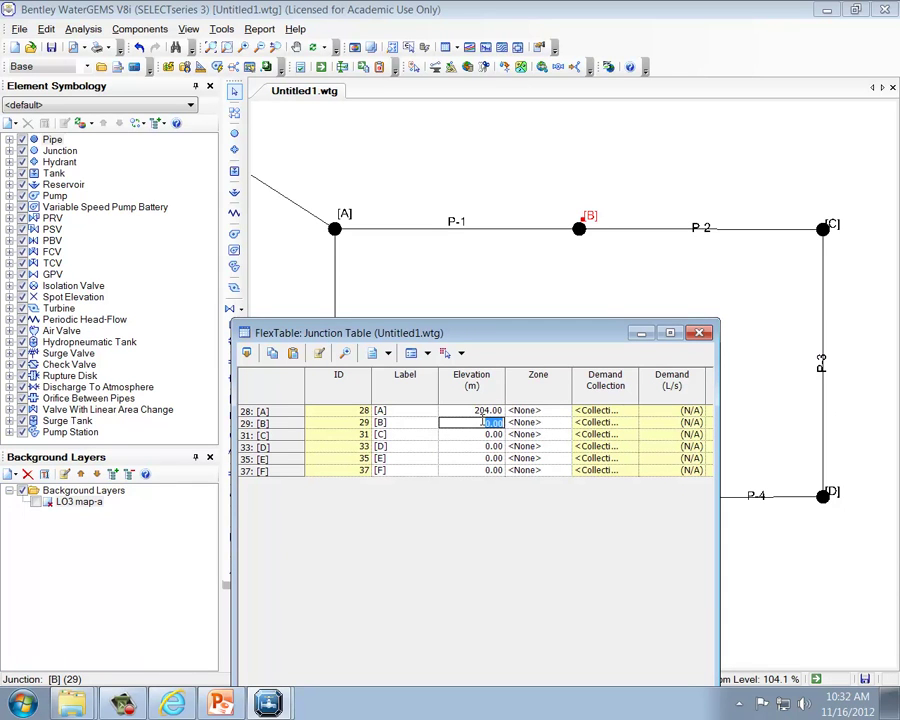
pyautogui.write('195')
pyautogui.press('Return')
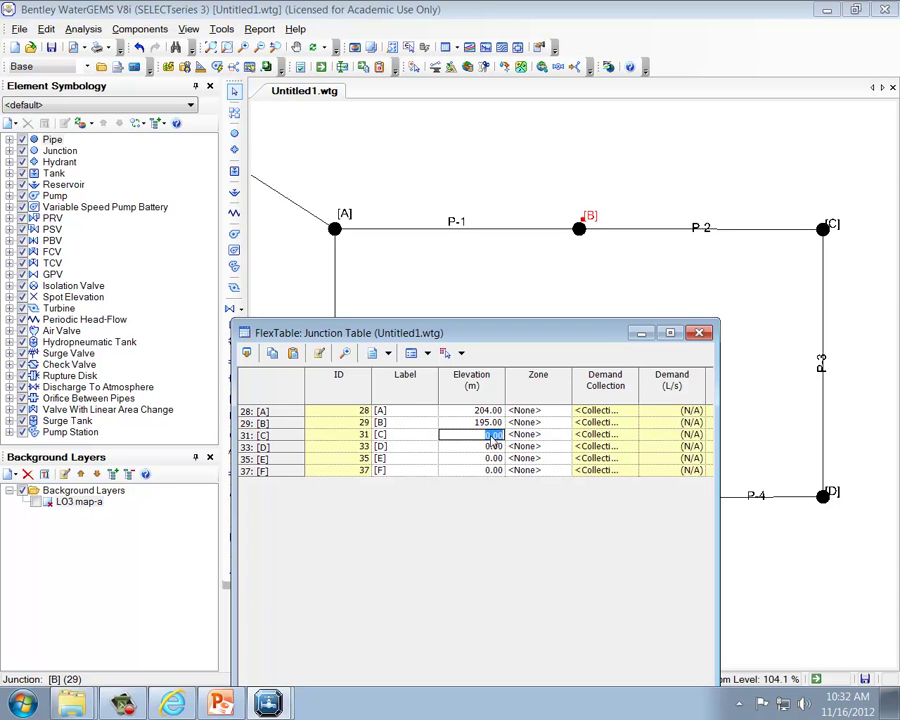
# Step: Set the elevations of junctions [C] to 187, [D] to 182, [E] to 187 and [F] to 195 m, and close the table
pyautogui.write('187')
pyautogui.press('Return')
pyautogui.write('182')
pyautogui.press('Return')
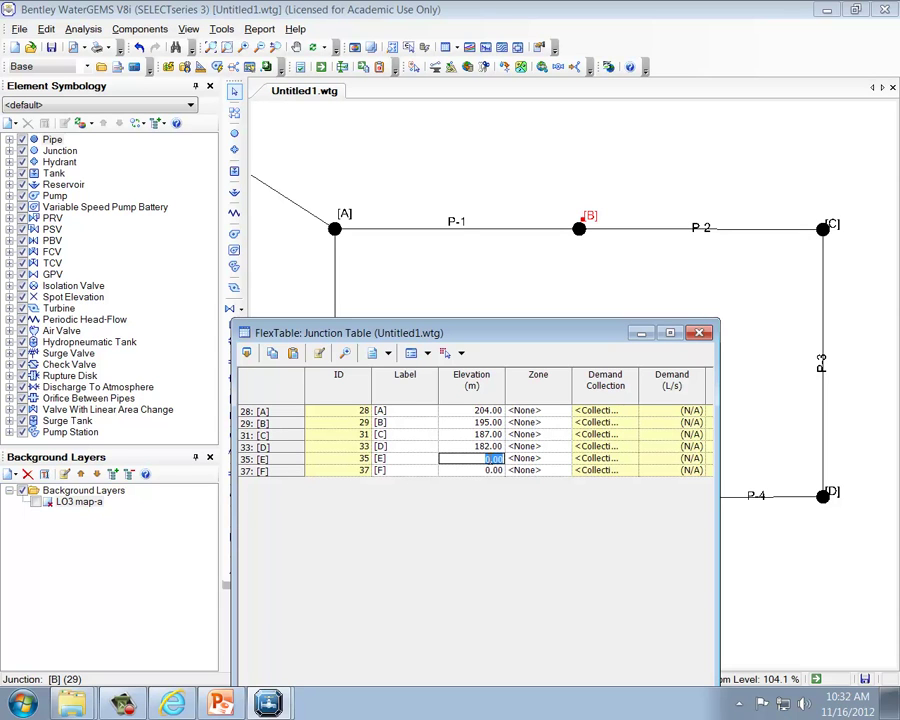
pyautogui.write('187')
pyautogui.press('Return')
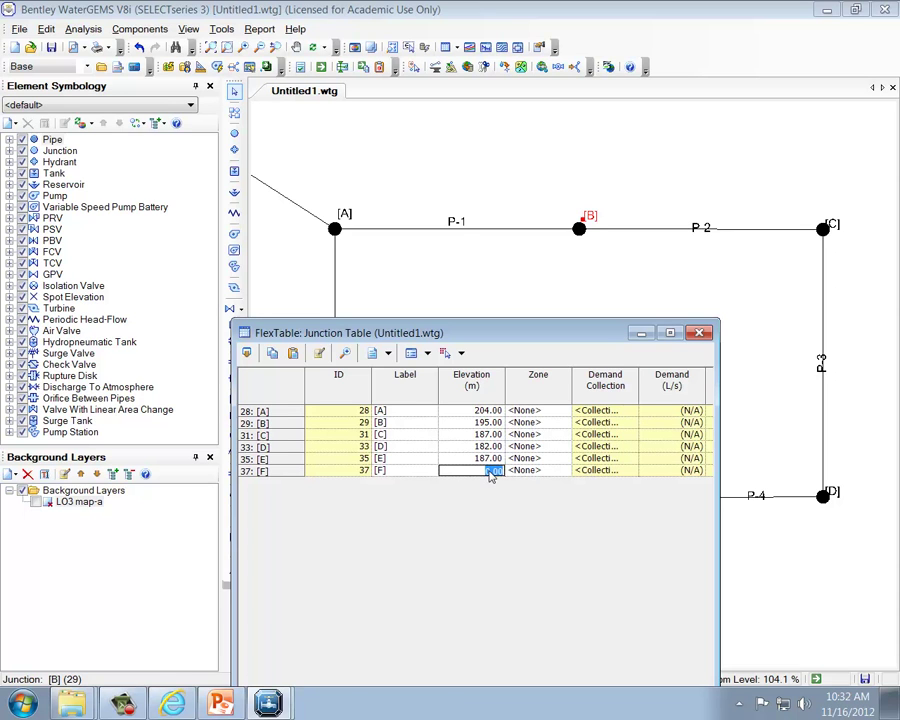
pyautogui.write('195')
pyautogui.click(495, 421)
pyautogui.click(699, 332)
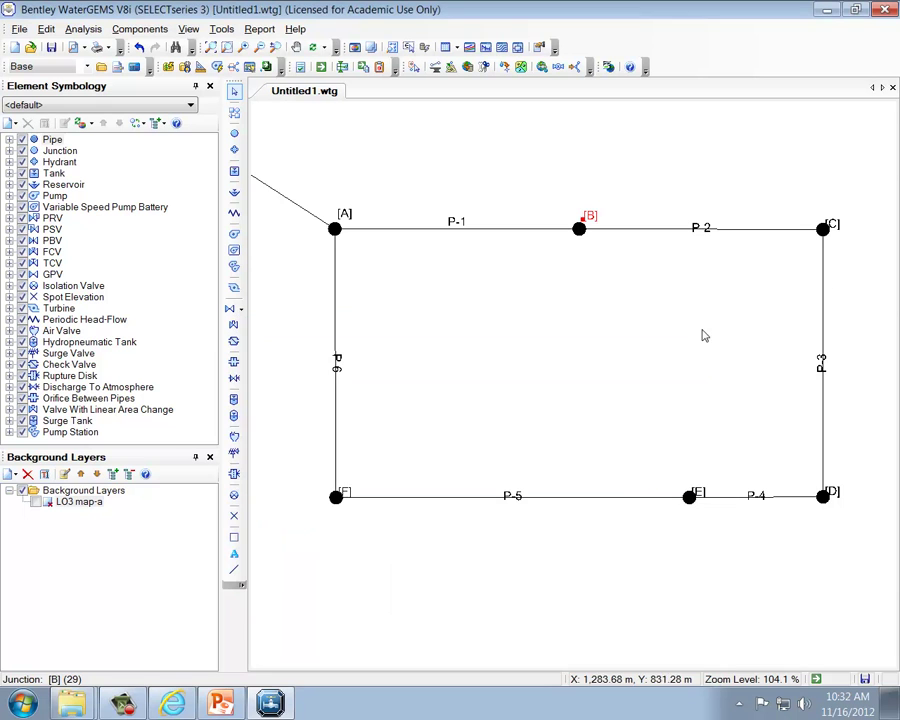
# Step: Set the elevation of reservoir R-1 to 275 m in the reservoir FlexTable and close the table
pyautogui.click(445, 47)
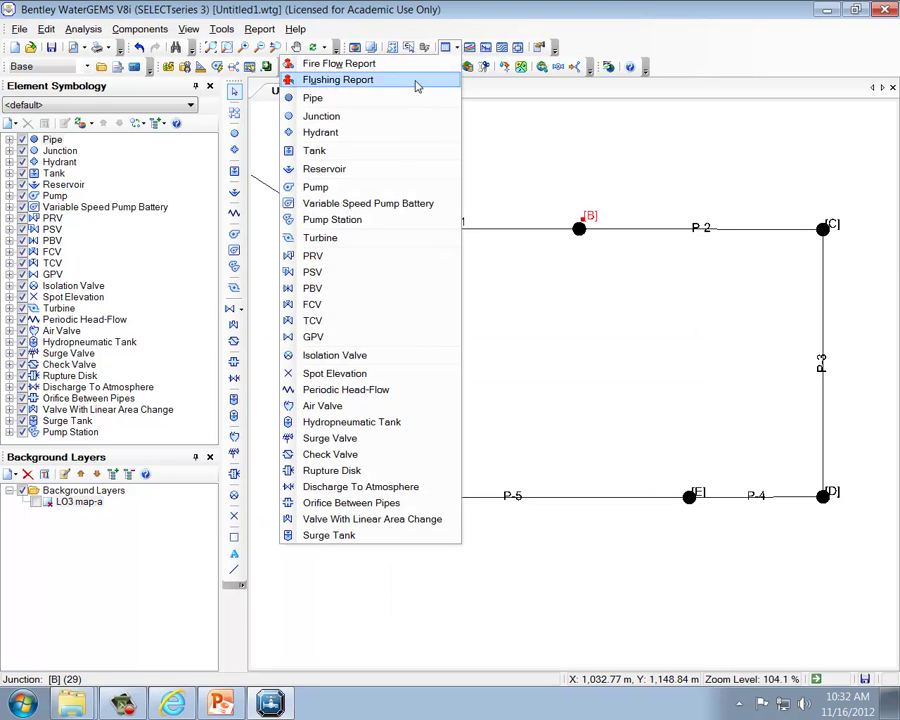
pyautogui.click(392, 170)
pyautogui.click(323, 165)
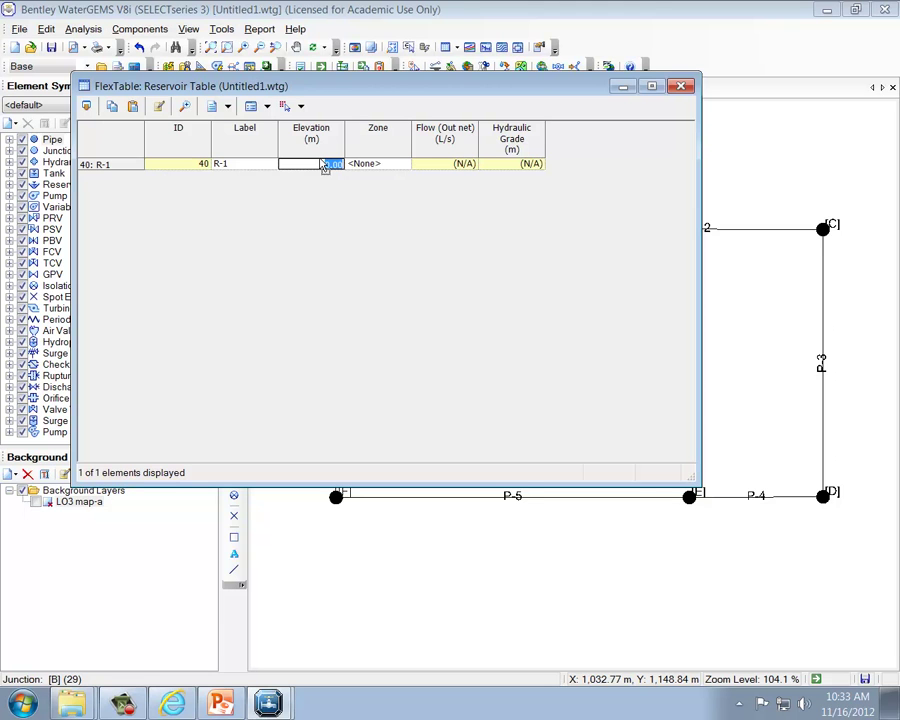
pyautogui.write('275')
pyautogui.click(274, 165)
pyautogui.click(680, 87)
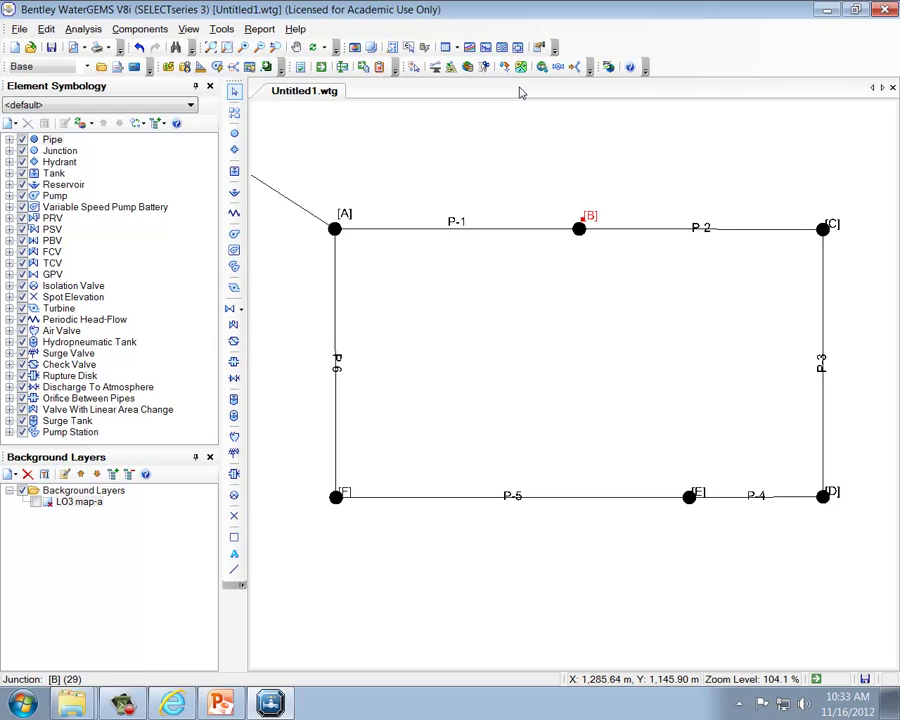
# Step: In the pipe FlexTable, relabel pipes P-1, P-2 and P-3 as Pipe AB, Pipe BC and Pipe CD
pyautogui.click(454, 50)
pyautogui.click(414, 97)
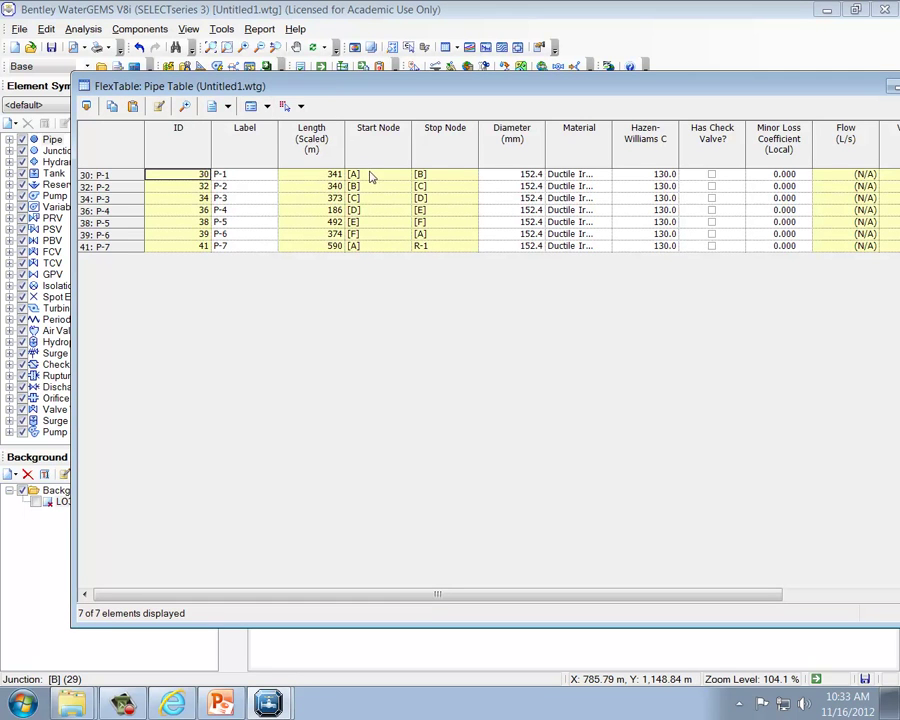
pyautogui.click(254, 175)
pyautogui.write('Pipe AB')
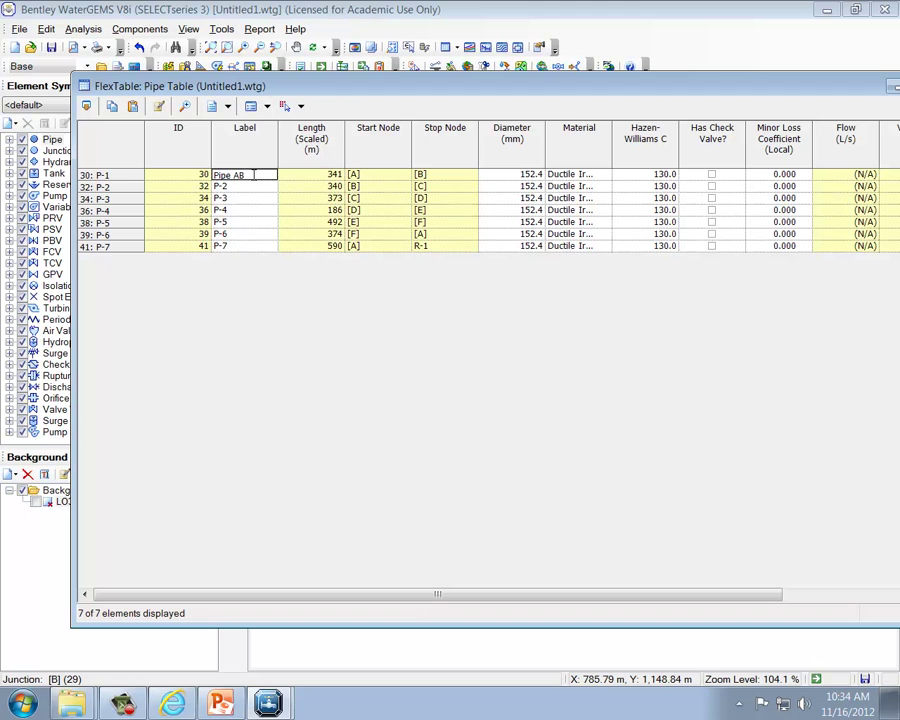
pyautogui.press('Tab')
pyautogui.click(252, 187)
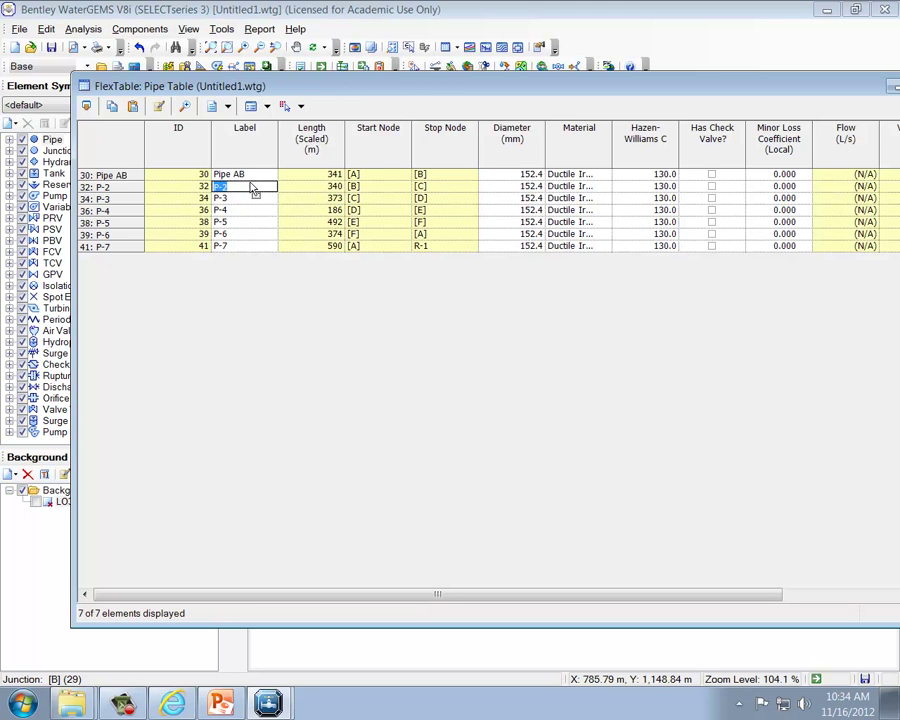
pyautogui.write('Pipe BC')
pyautogui.press('Return')
pyautogui.write('Pipe CD')
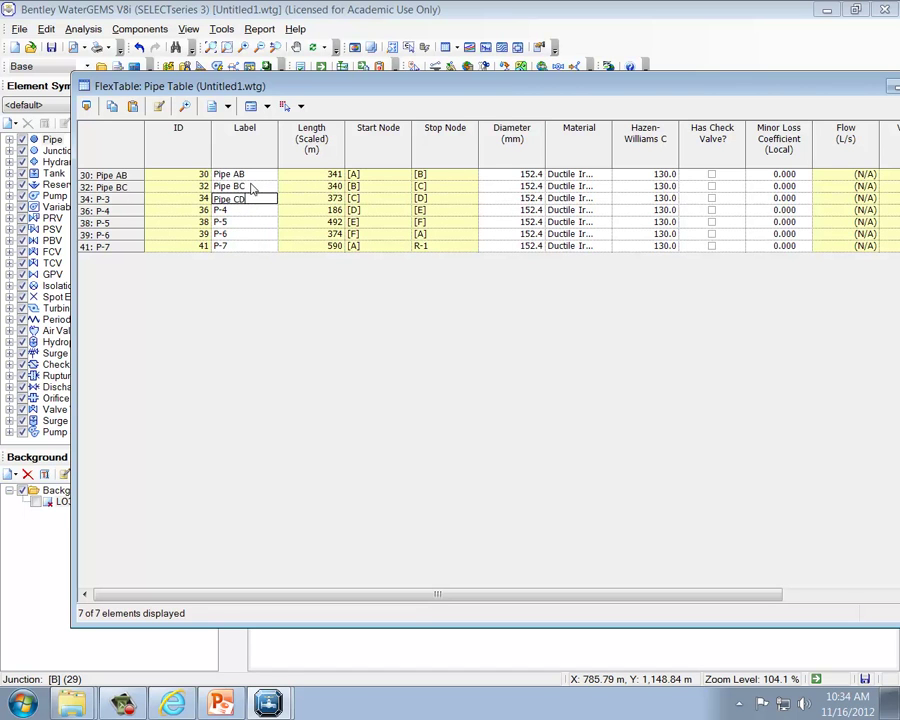
pyautogui.press('Return')
# Step: Relabel pipes P-4, P-5 and P-6 as Pipe DE, Pipe EF and Pipe AF
pyautogui.write('Pipe DE')
pyautogui.press('Return')
pyautogui.write('Pipe EF')
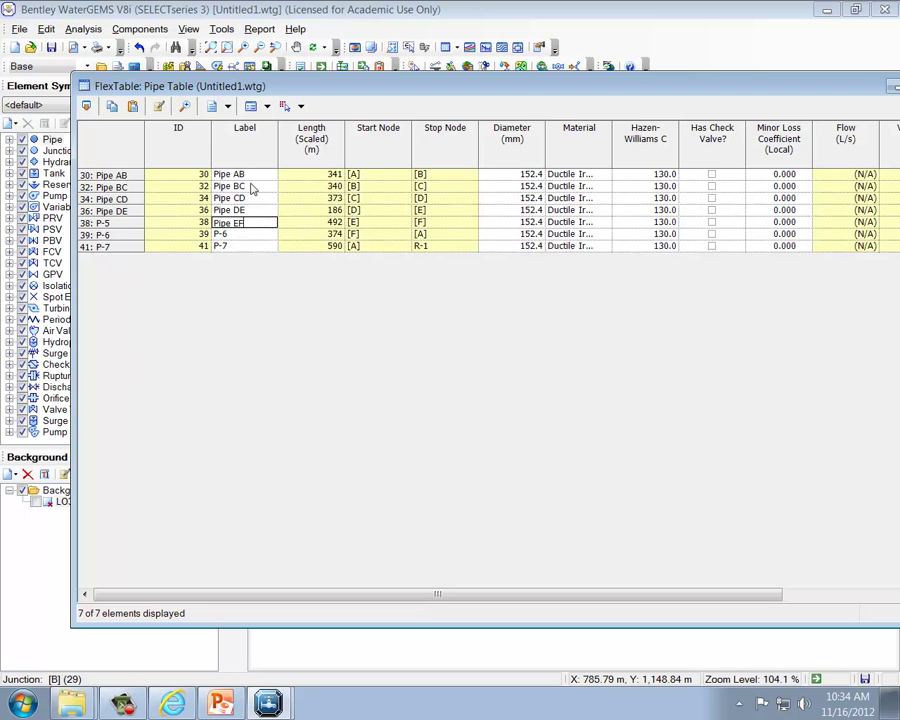
pyautogui.press('Return')
pyautogui.write('Pipe AF')
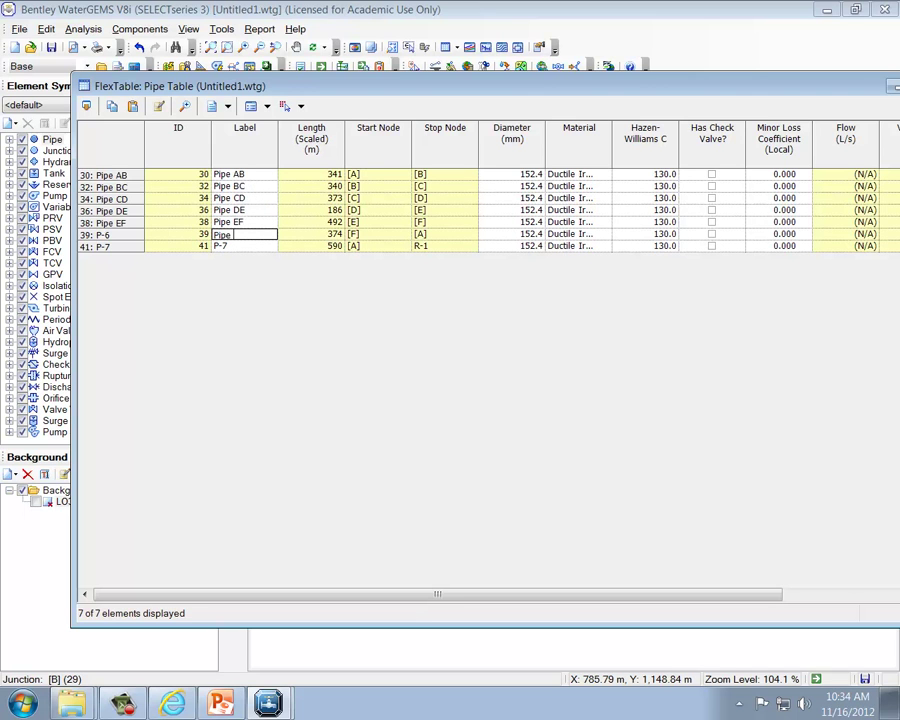
pyautogui.press('Return')
# Step: Relabel the reservoir pipe P-7 as Main Pipeline and close the pipe table
pyautogui.write('Pip')
pyautogui.press('BackSpace')
pyautogui.press('BackSpace')
pyautogui.press('BackSpace')
pyautogui.write('Main Pipeline')
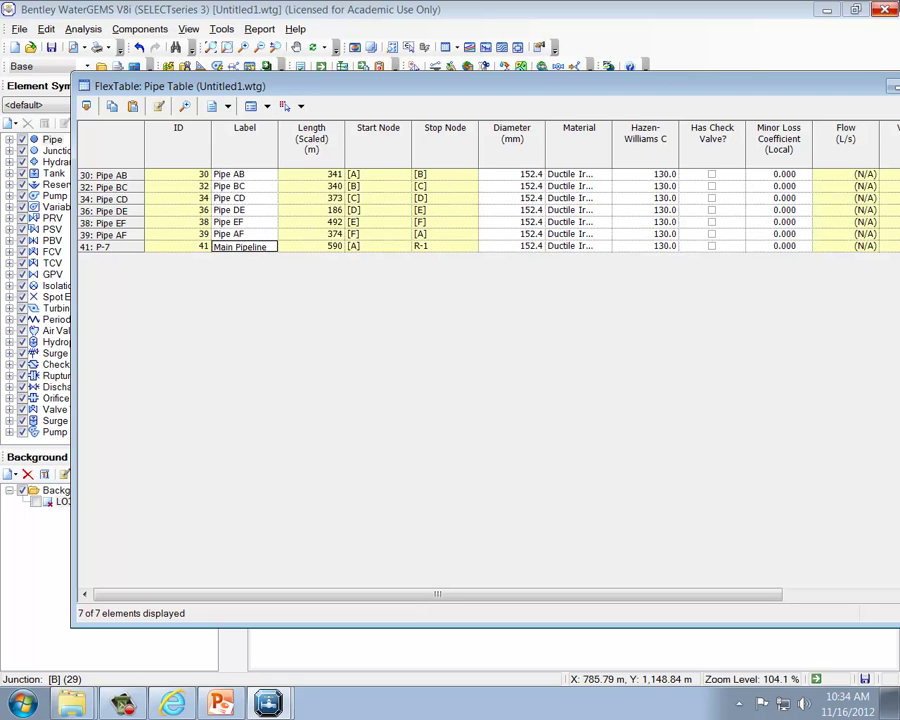
pyautogui.moveTo(878, 88); pyautogui.dragTo(808, 86)
pyautogui.click(886, 86)
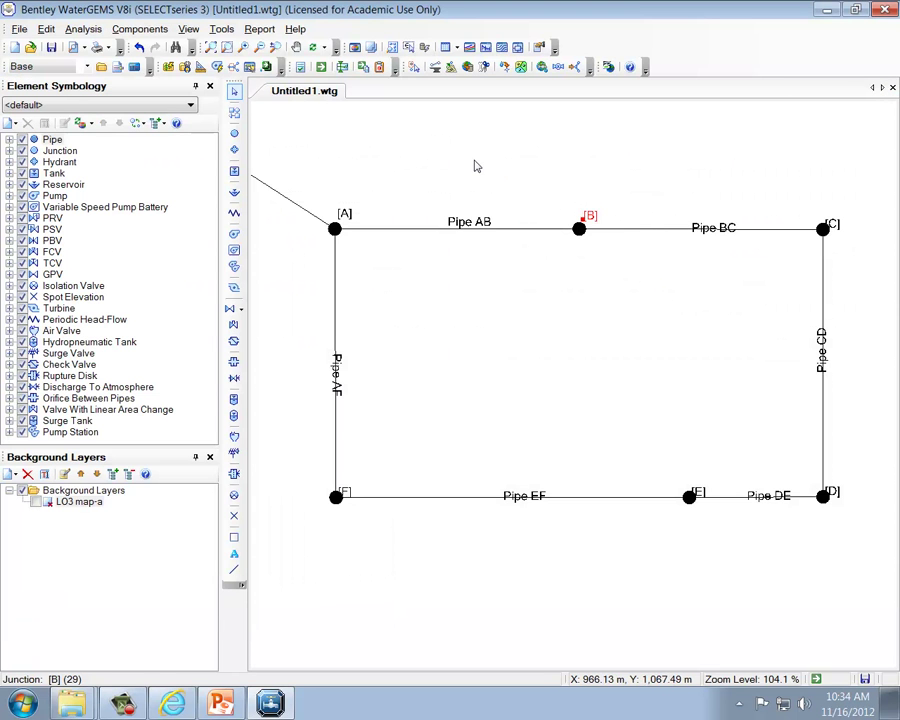
# Step: Move the Pipe AF and Pipe CD labels just inside the loop and the Pipe BC label slightly above its line
pyautogui.click(338, 356)
pyautogui.moveTo(339, 355); pyautogui.dragTo(348, 348)
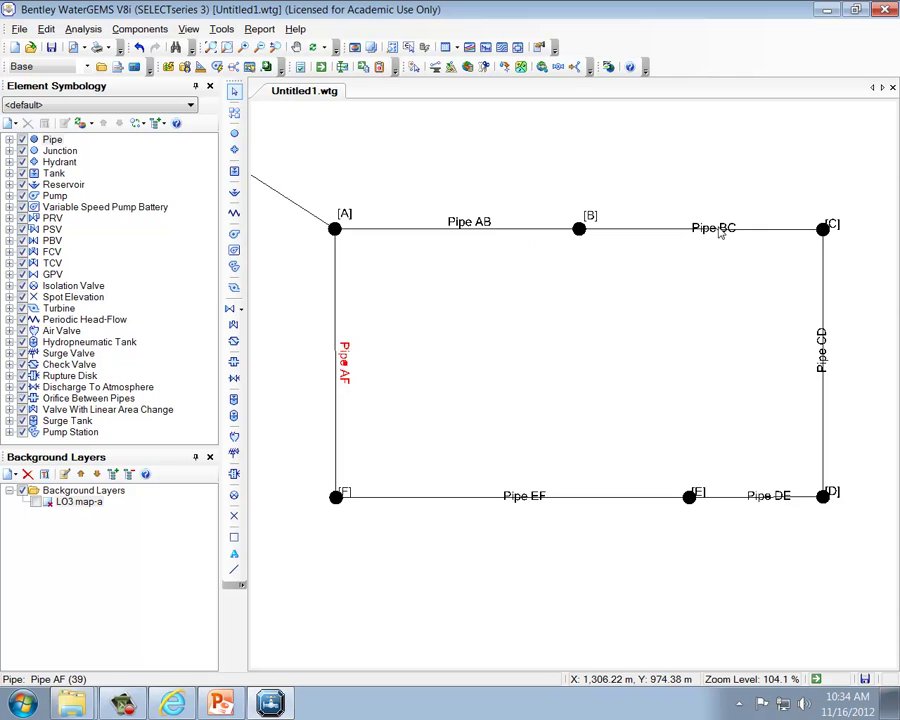
pyautogui.moveTo(718, 230); pyautogui.dragTo(716, 219)
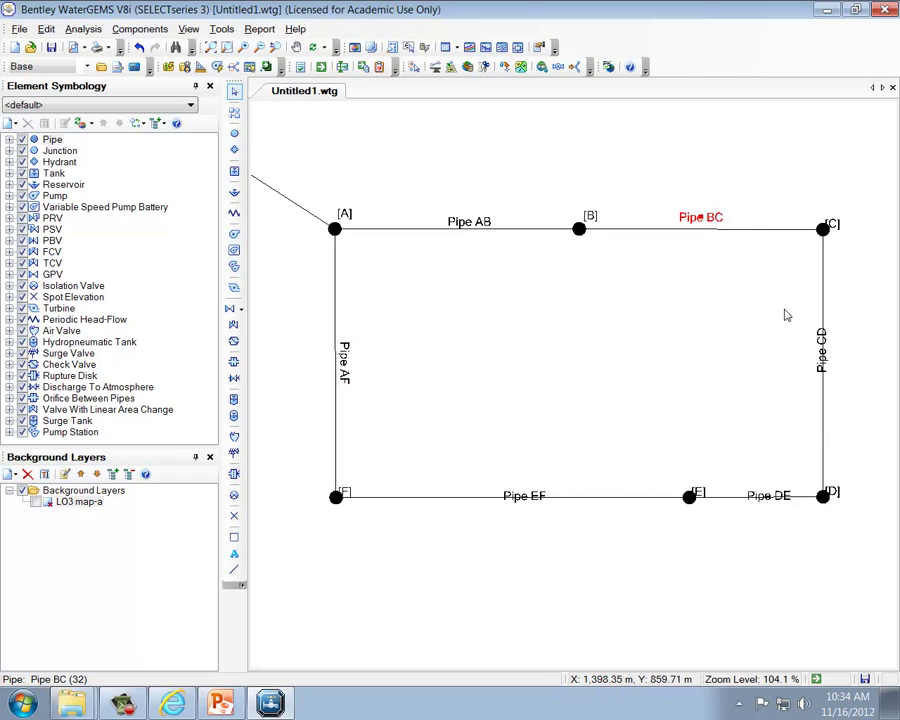
pyautogui.click(828, 350)
pyautogui.moveTo(828, 350); pyautogui.dragTo(807, 361)
# Step: Move the Pipe DE and Pipe EF labels slightly above the loop's lower pipe line
pyautogui.click(773, 497)
pyautogui.moveTo(773, 497); pyautogui.dragTo(778, 484)
pyautogui.click(520, 494)
pyautogui.moveTo(520, 494); pyautogui.dragTo(520, 482)
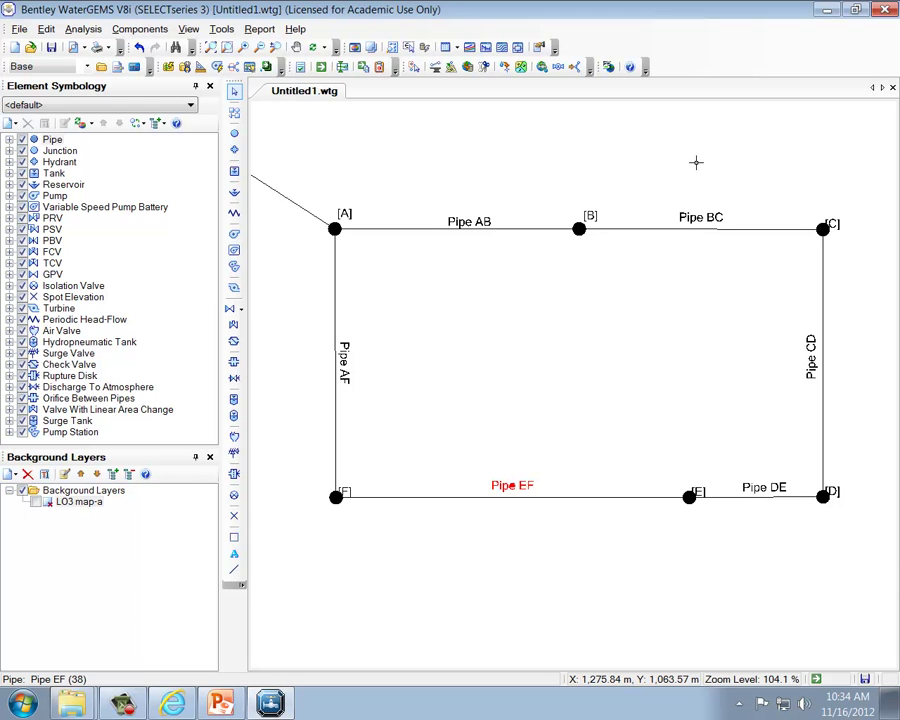
pyautogui.moveTo(696, 162); pyautogui.dragTo(666, 108)
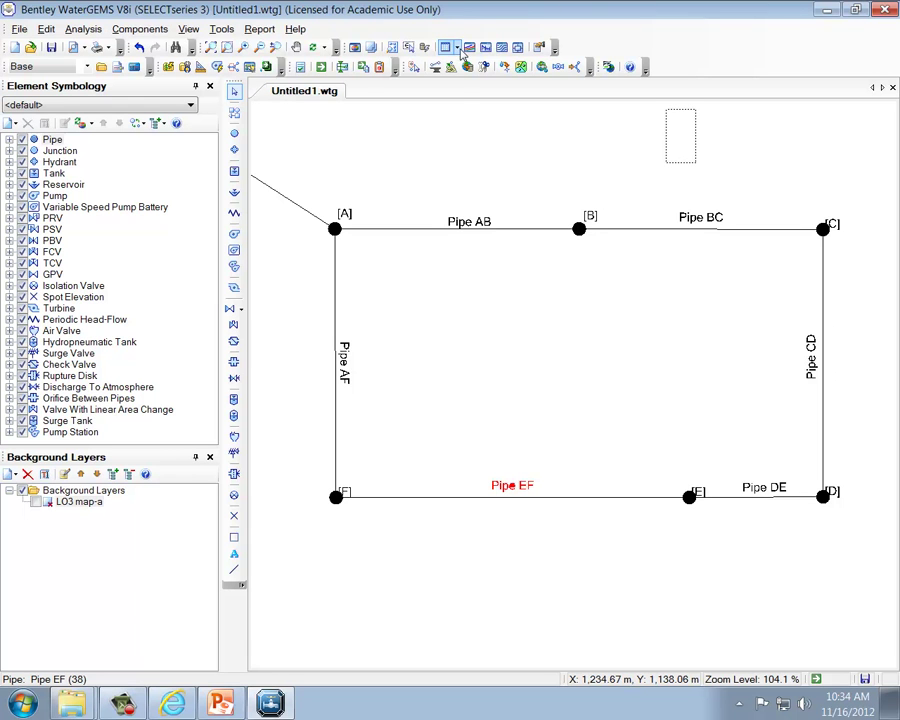
# Step: In the pipe FlexTable, set the diameter of Pipe AB to 150 mm and of Pipe BC and Pipe CD to 100 mm
pyautogui.click(451, 47)
pyautogui.click(416, 98)
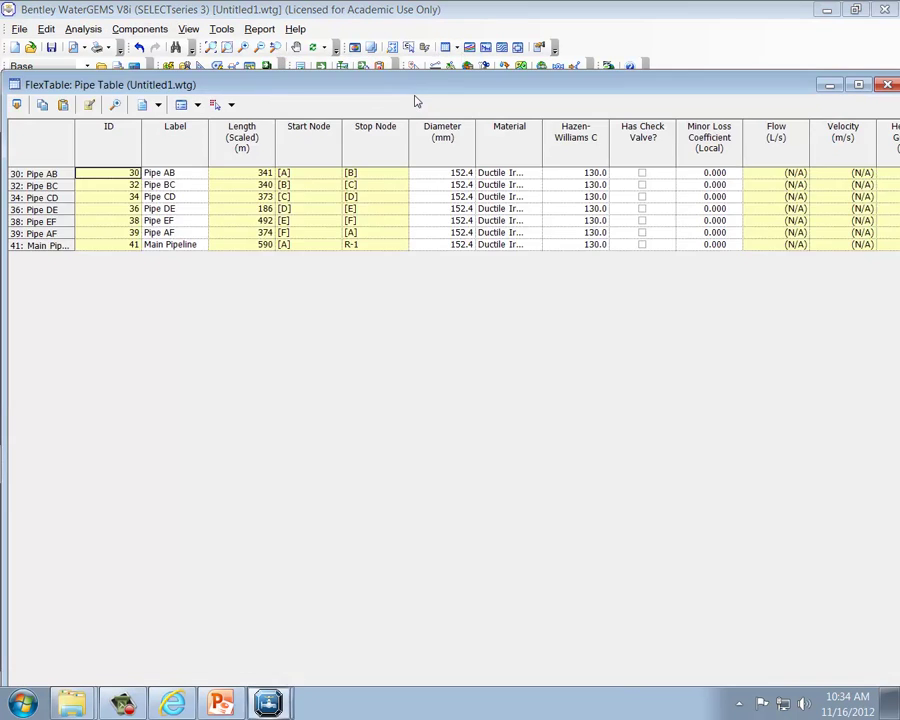
pyautogui.moveTo(2, 78)
pyautogui.mouseDown()
pyautogui.moveTo(189, 259)
pyautogui.moveTo(197, 352)
pyautogui.mouseUp()
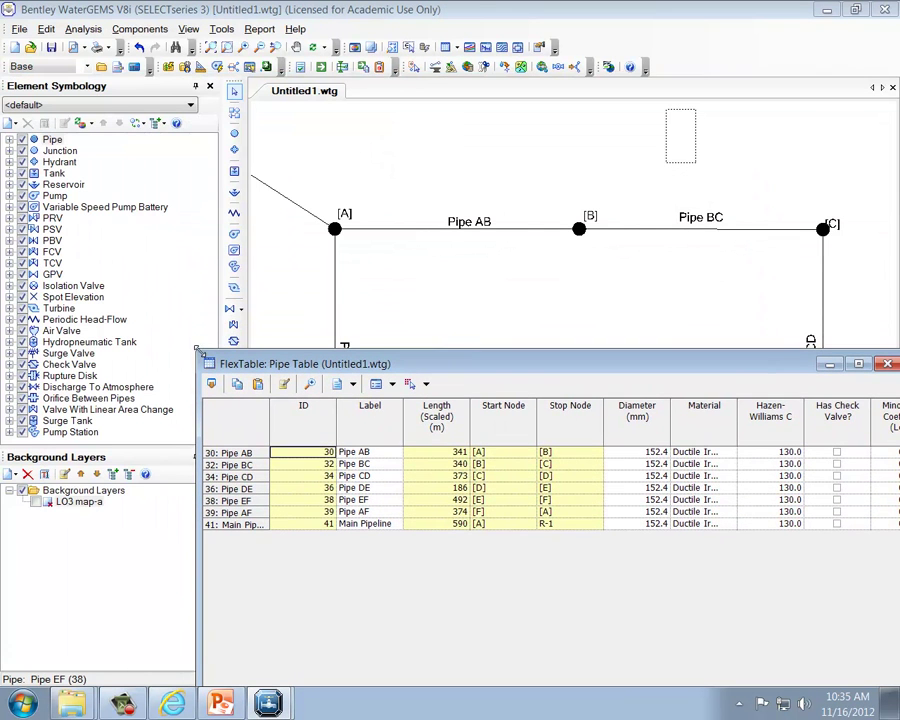
pyautogui.click(650, 452)
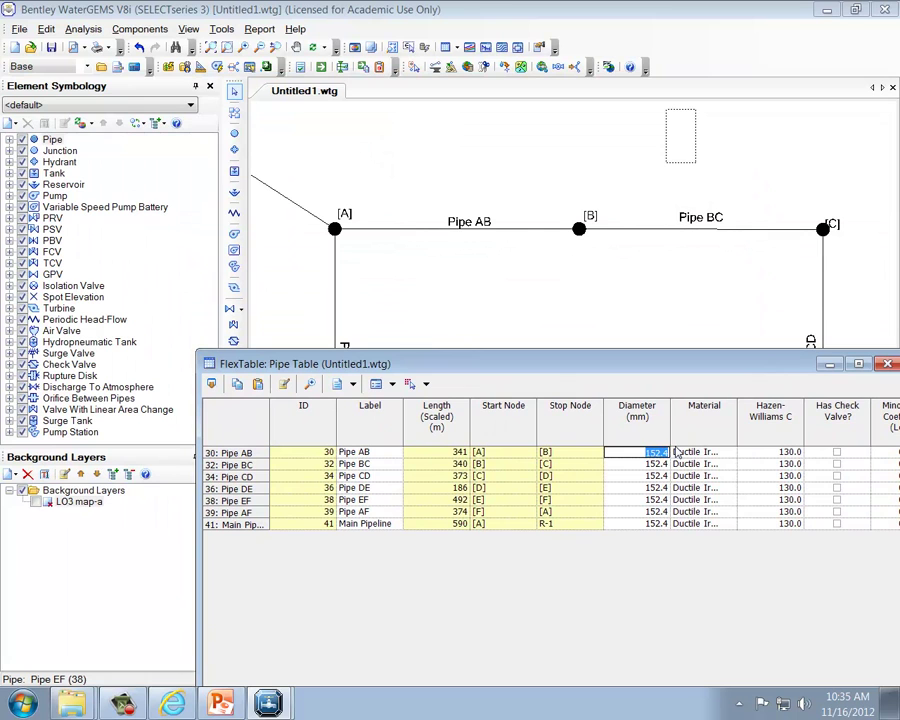
pyautogui.write('150')
pyautogui.press('Return')
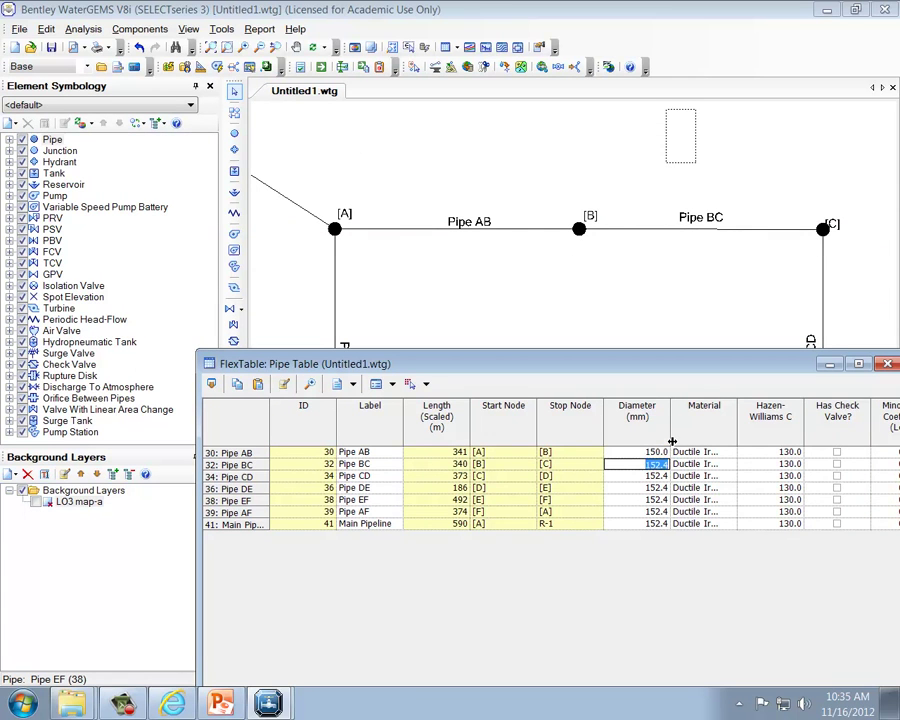
pyautogui.write('100')
pyautogui.press('Return')
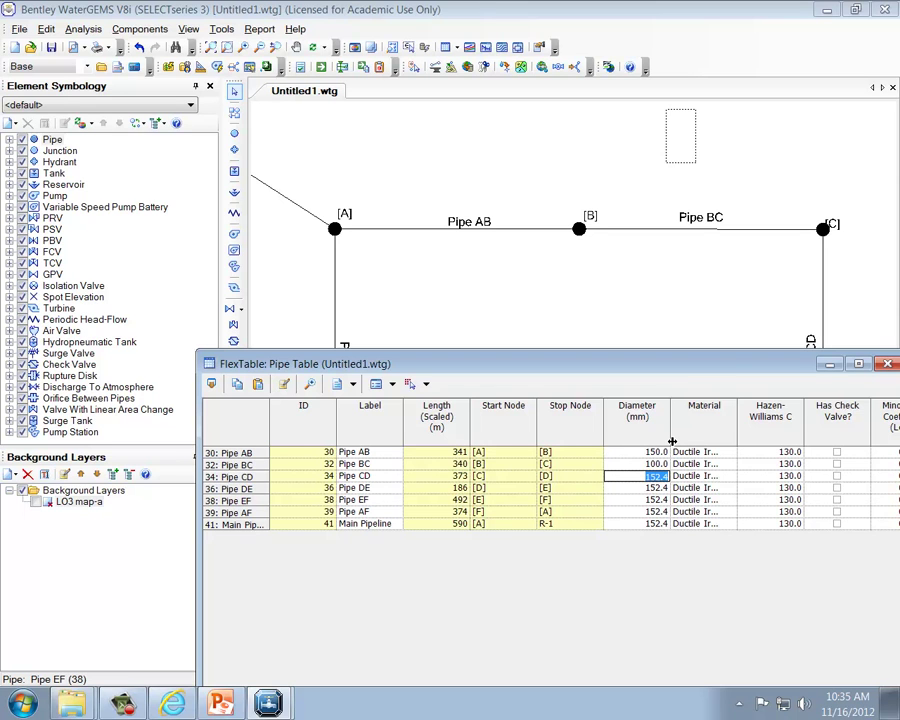
pyautogui.write('100')
pyautogui.press('Return')
# Step: Set the diameters of Pipe DE to 100, Pipe EF to 200, Pipe AF to 250 and Main Pipeline to 400 mm, and close the table
pyautogui.write('100')
pyautogui.press('Return')
pyautogui.write('200')
pyautogui.press('Return')
pyautogui.write('250')
pyautogui.press('Return')
pyautogui.write('400')
pyautogui.press('Return')
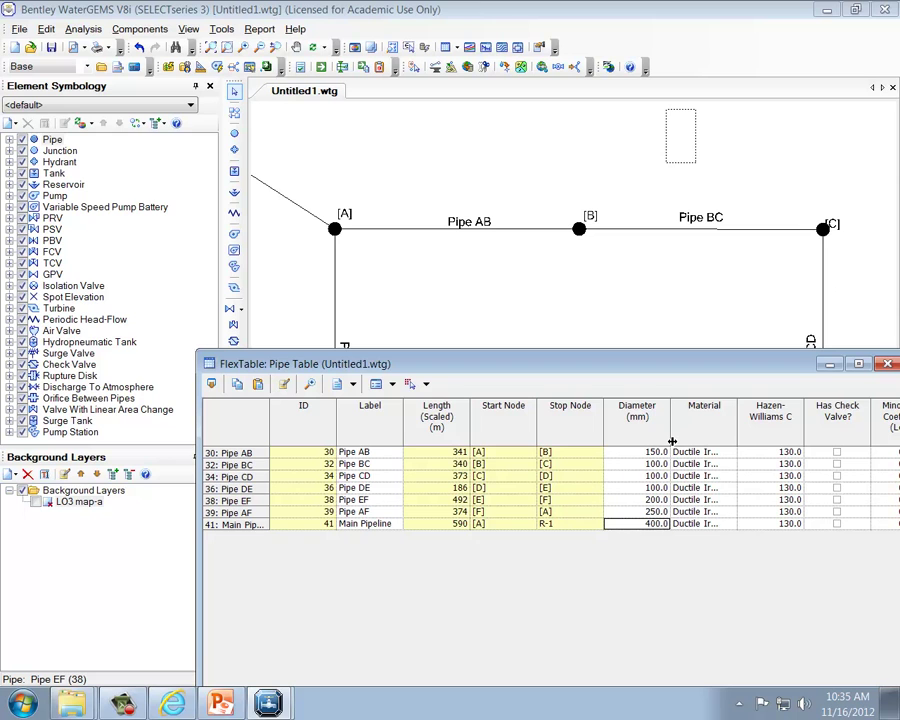
pyautogui.click(886, 366)
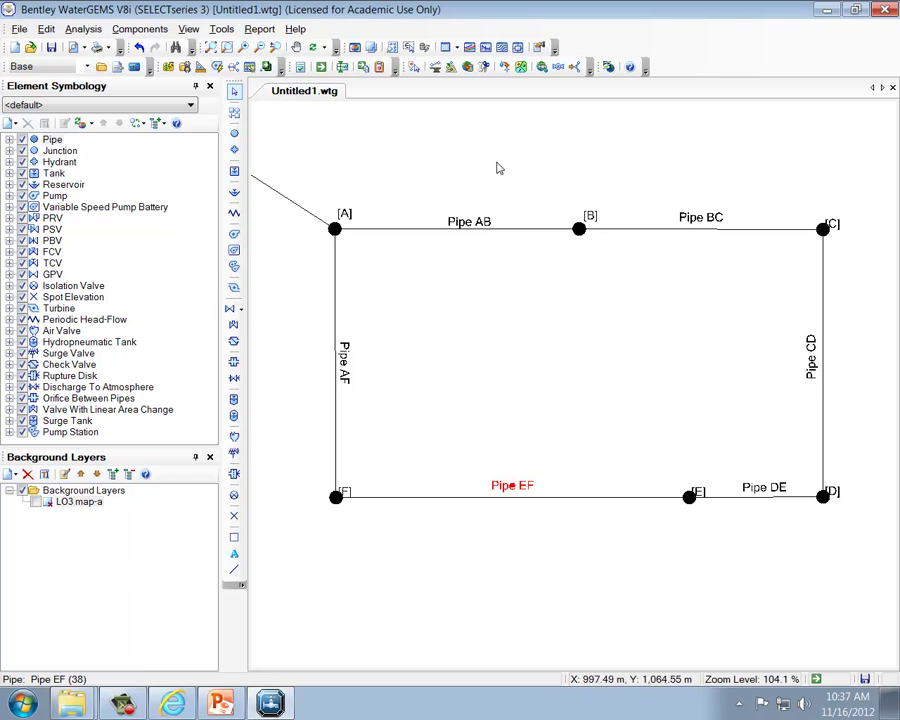
pyautogui.click(113, 705)
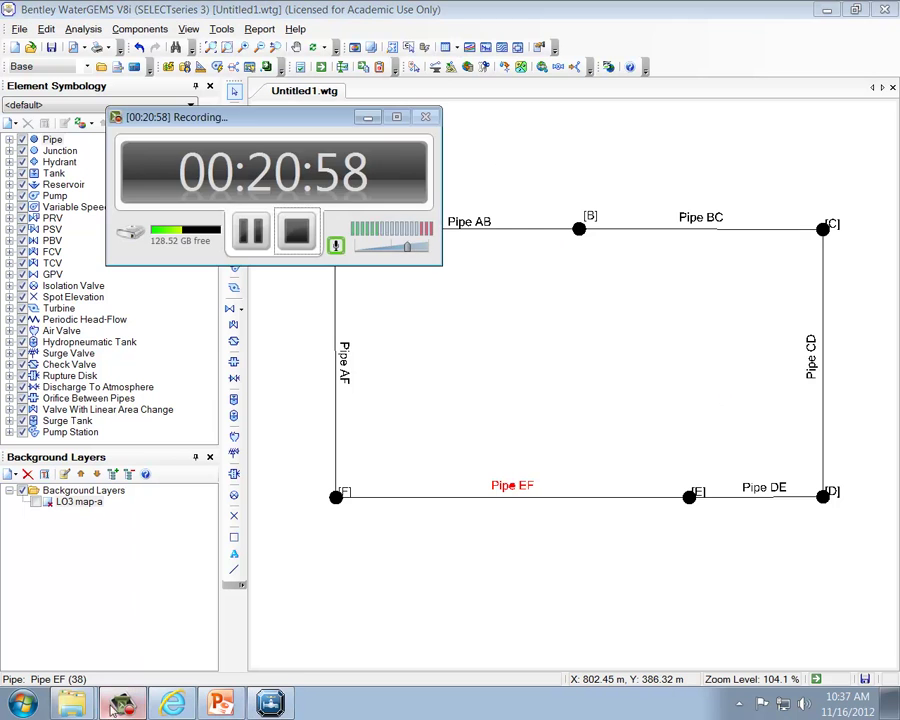
pyautogui.click(471, 22)
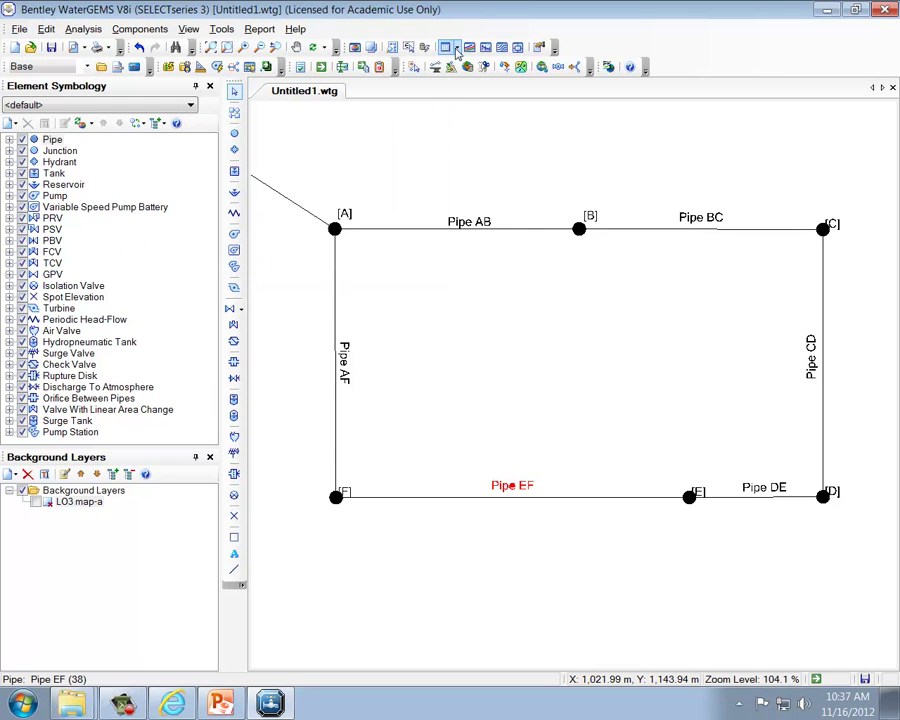
# Step: In the junction FlexTable, give junction B a base demand of 25 L/s in its demand collection
pyautogui.click(452, 47)
pyautogui.click(398, 118)
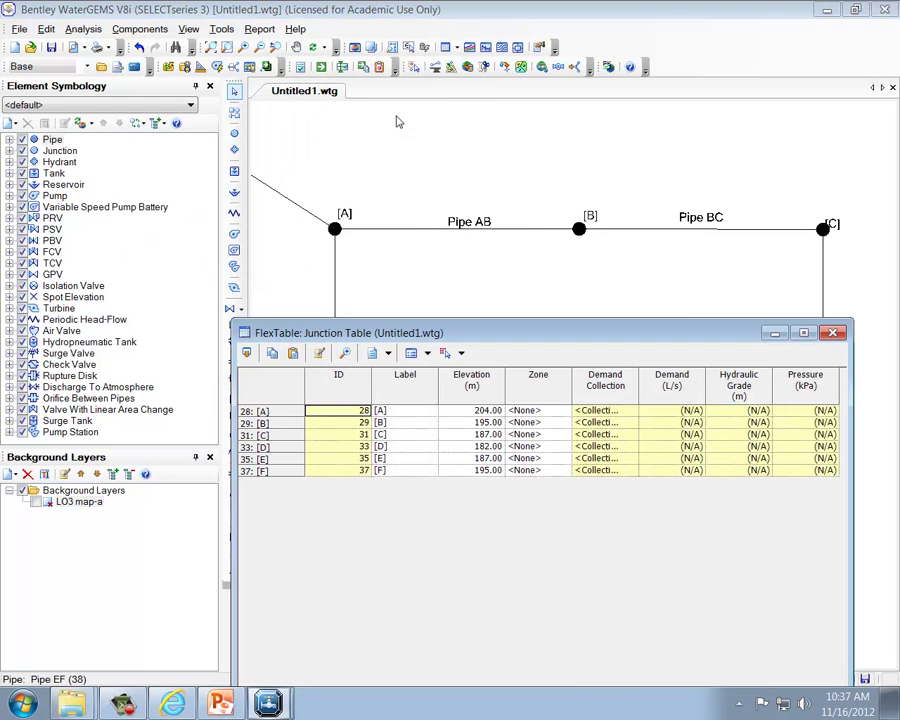
pyautogui.click(622, 423)
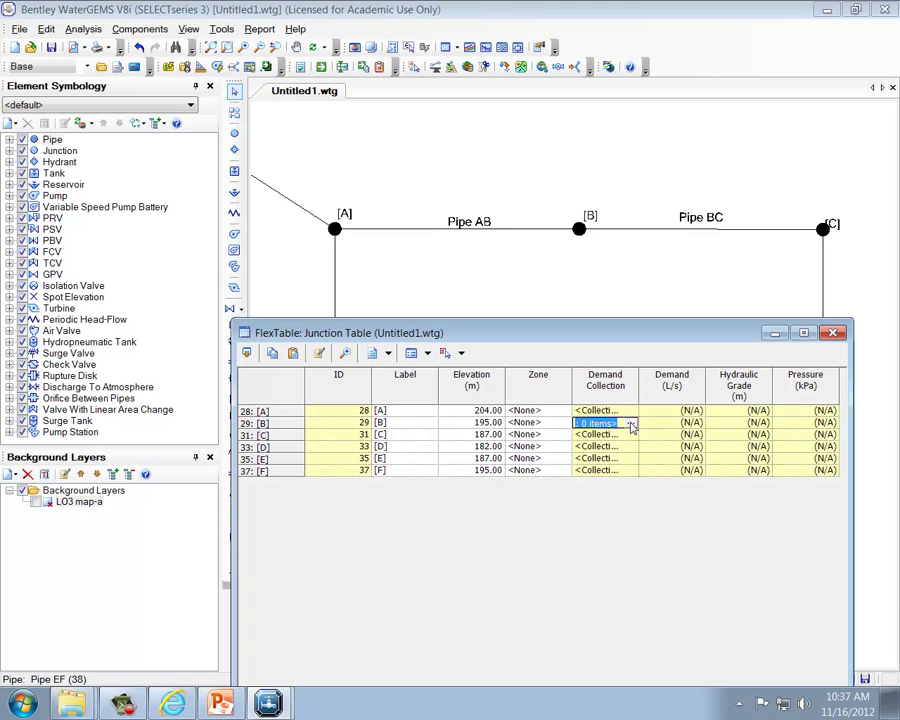
pyautogui.click(631, 424)
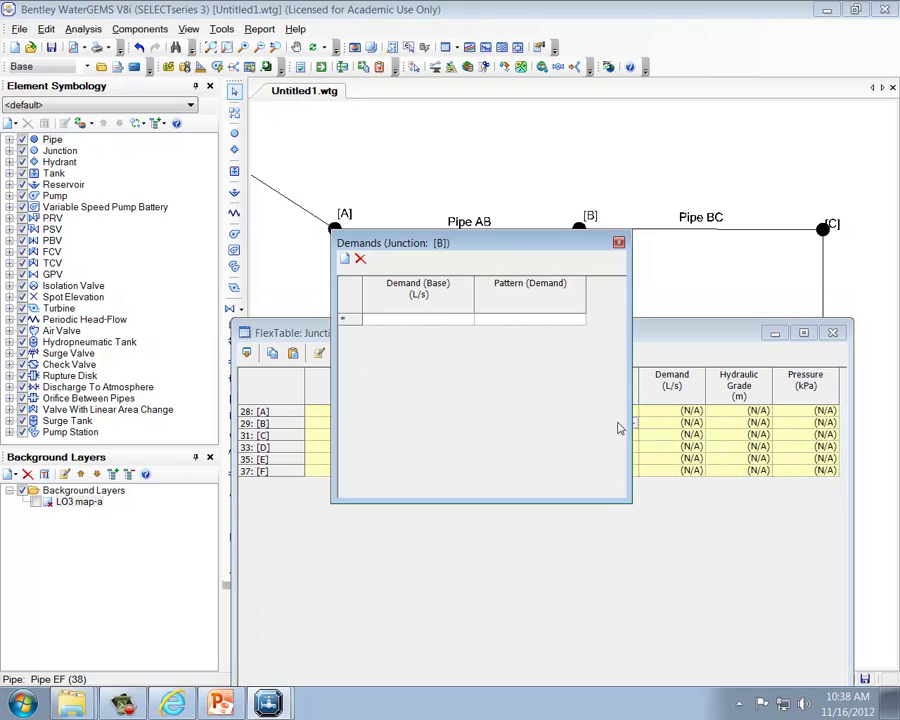
pyautogui.click(447, 318)
pyautogui.write('25')
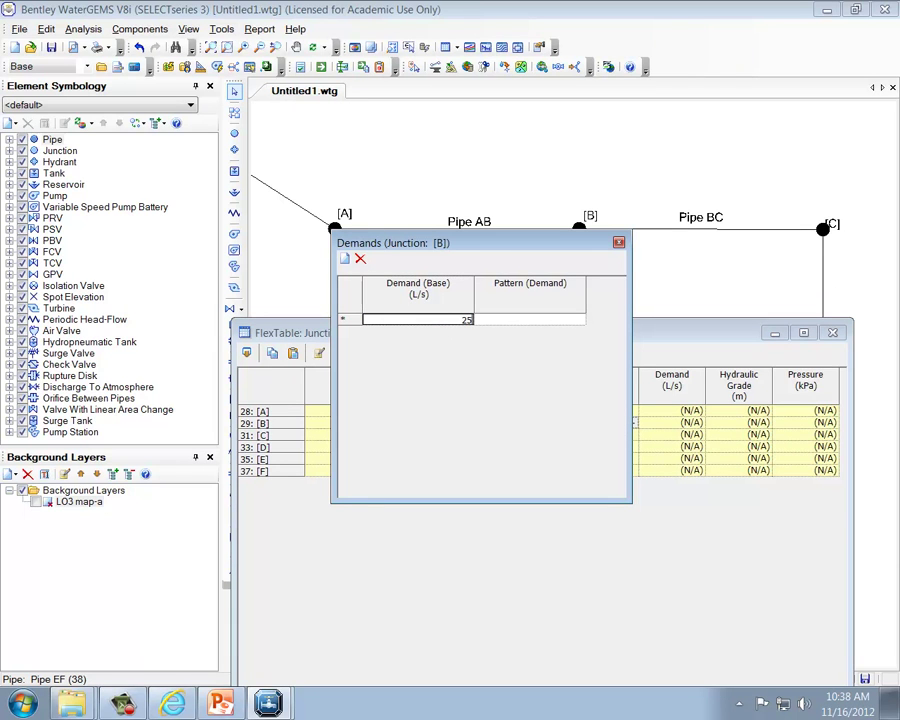
pyautogui.click(619, 244)
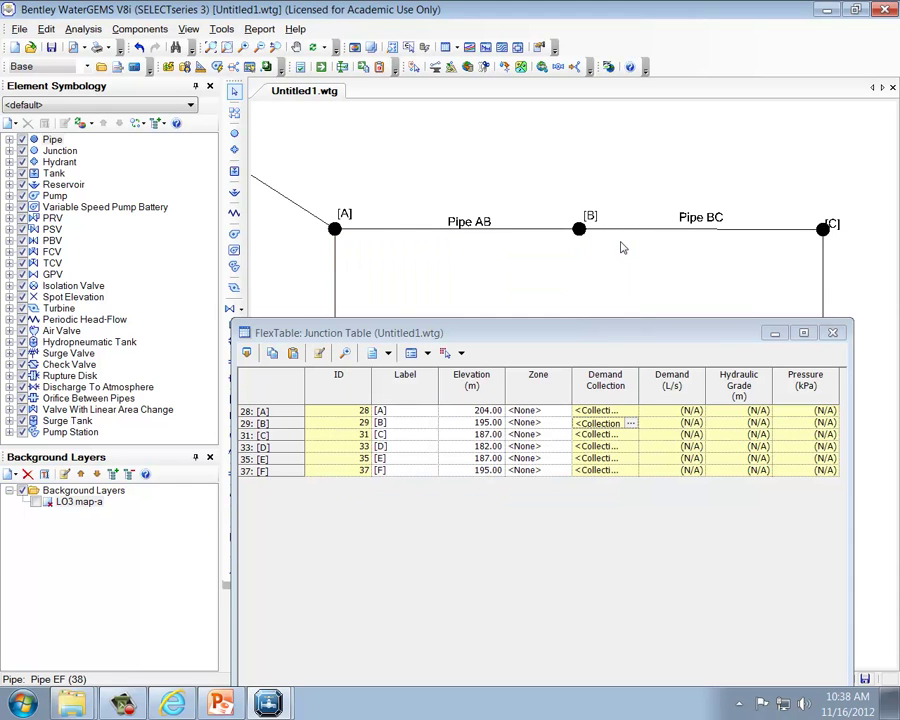
# Step: Give junction F a base demand of 50 L/s in its demand collection
pyautogui.click(618, 470)
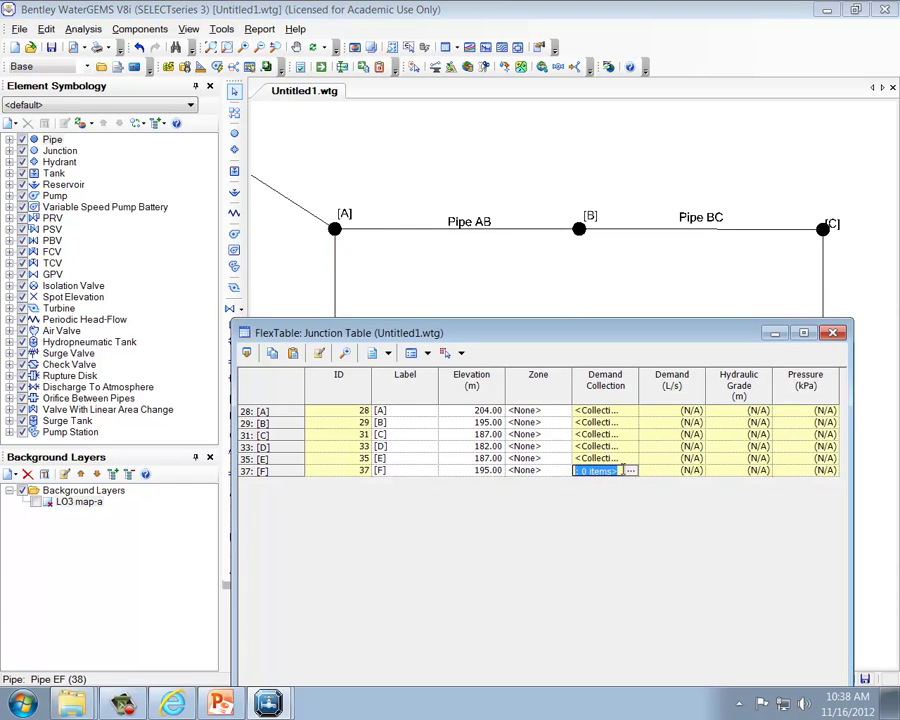
pyautogui.click(629, 471)
pyautogui.click(451, 318)
pyautogui.write('50')
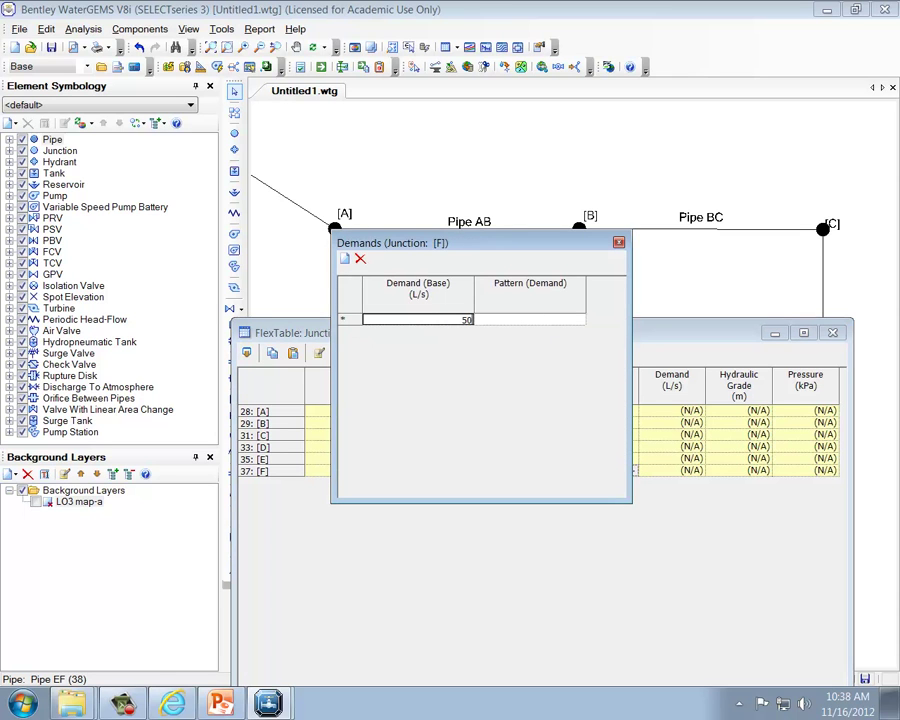
pyautogui.click(619, 243)
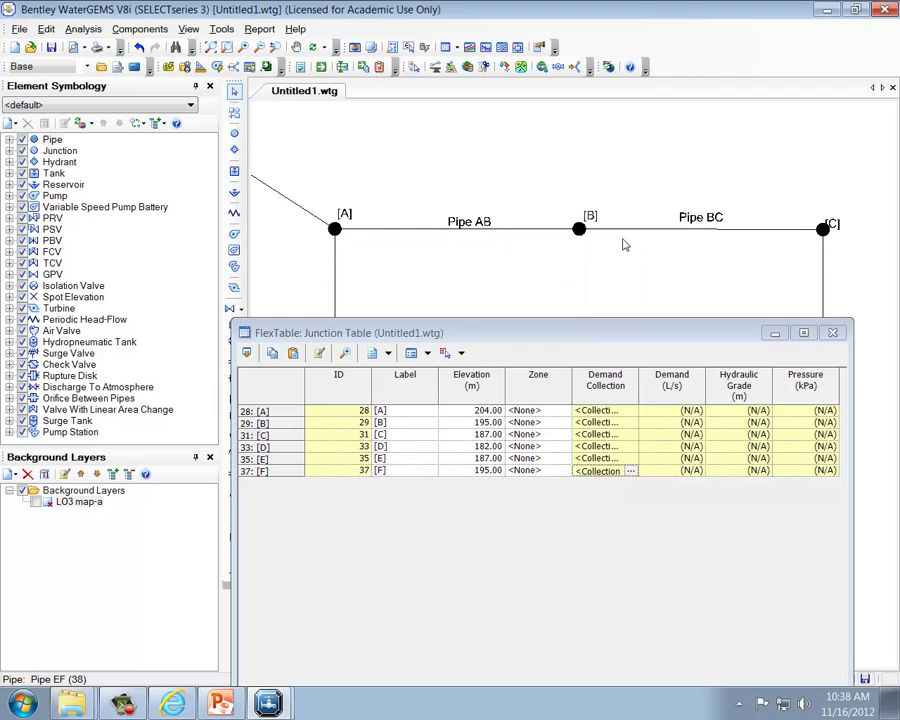
# Step: Give junction A a base demand of 86 L/s in its demand collection
pyautogui.click(620, 411)
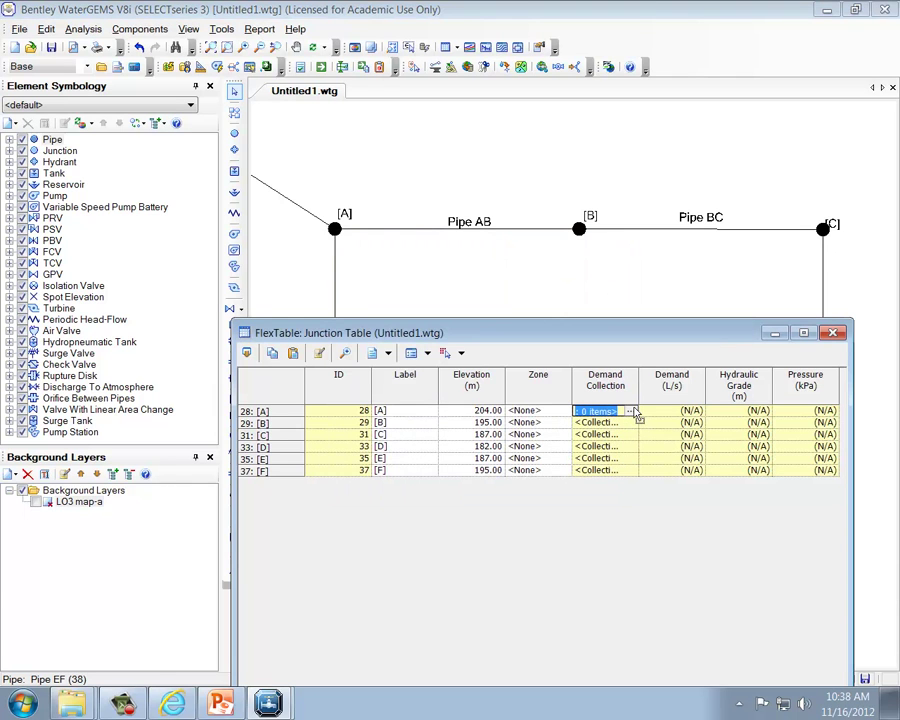
pyautogui.click(630, 411)
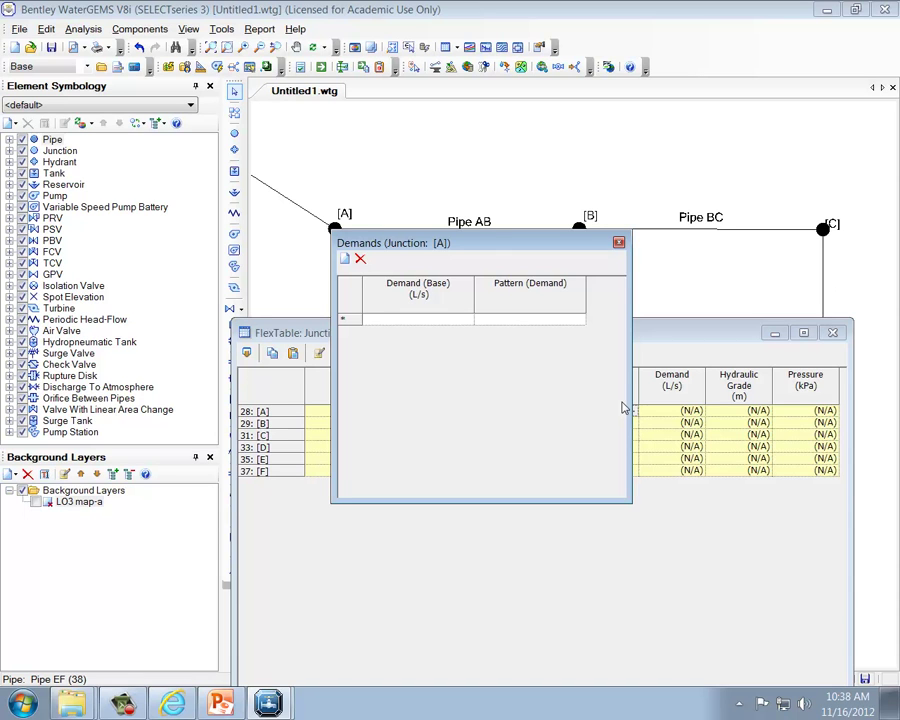
pyautogui.click(459, 322)
pyautogui.write('80')
pyautogui.click(620, 243)
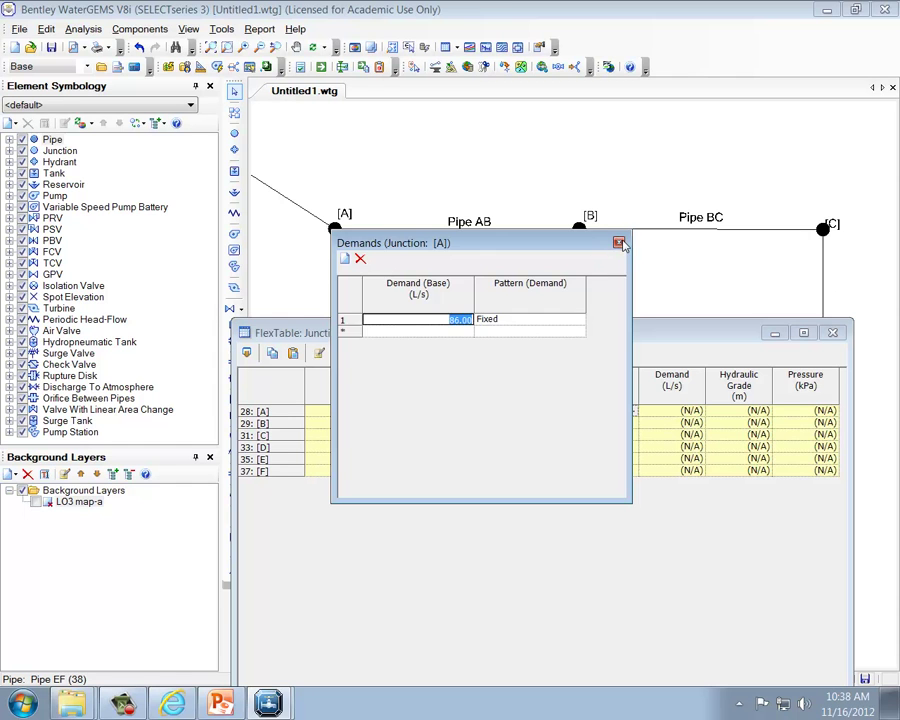
pyautogui.click(620, 243)
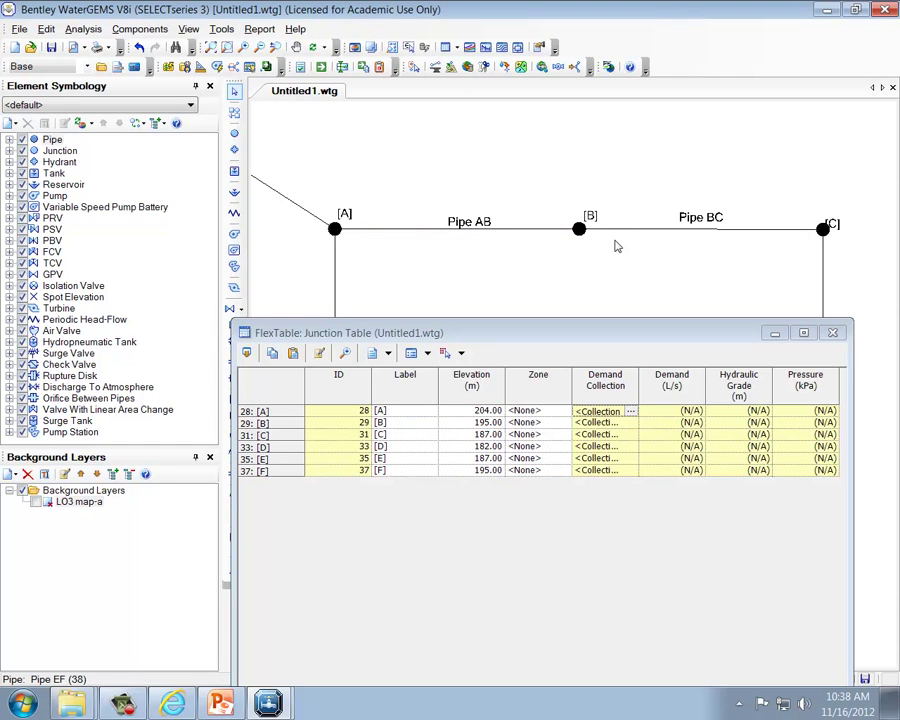
# Step: Give junction E a base demand of 86 L/s and close the junction FlexTable
pyautogui.click(595, 458)
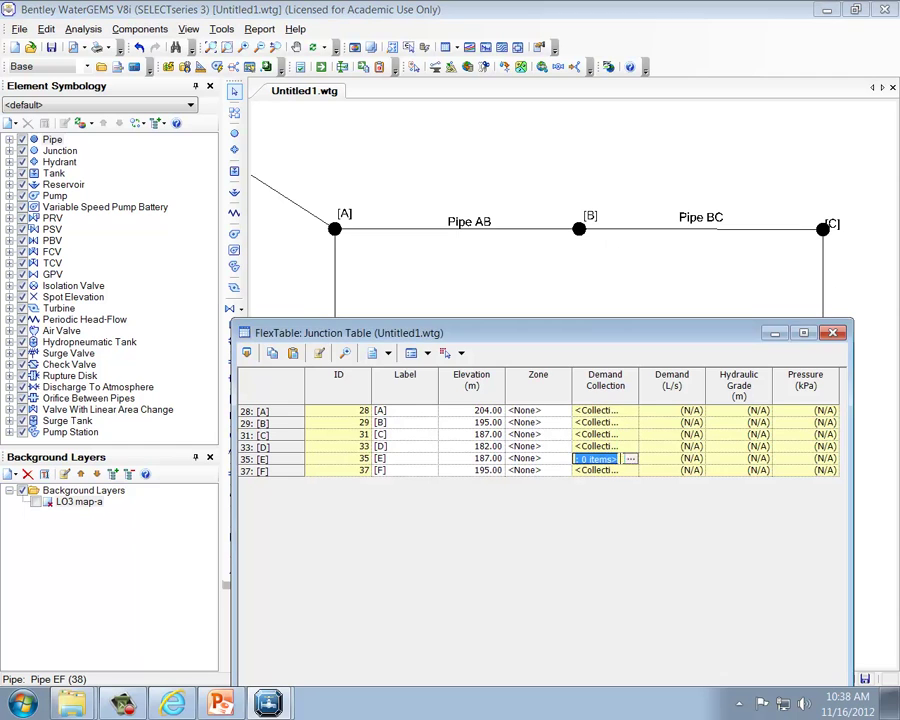
pyautogui.click(630, 458)
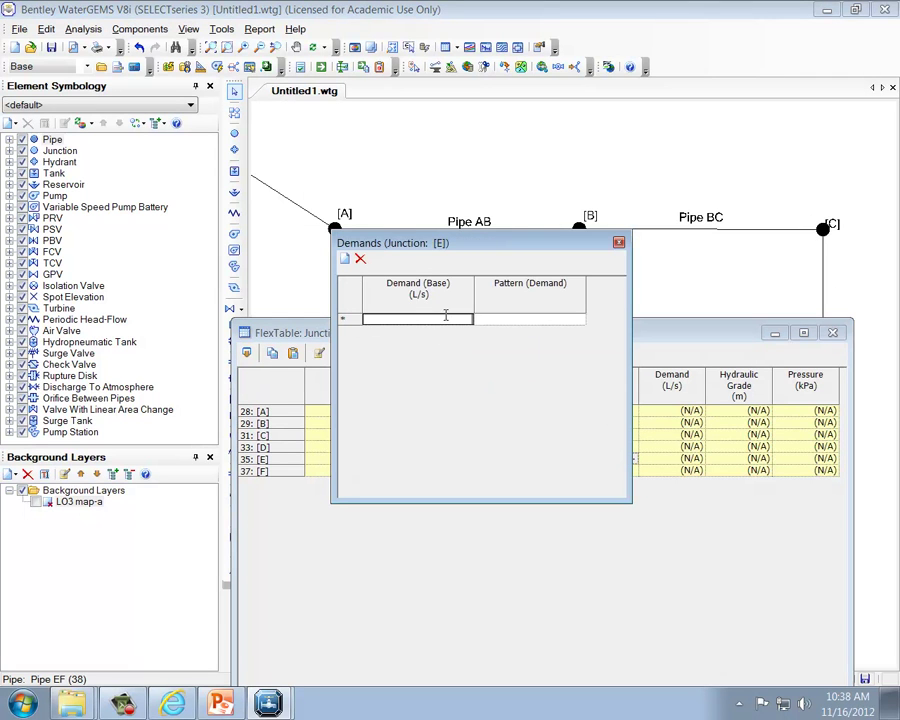
pyautogui.write('86')
pyautogui.click(619, 243)
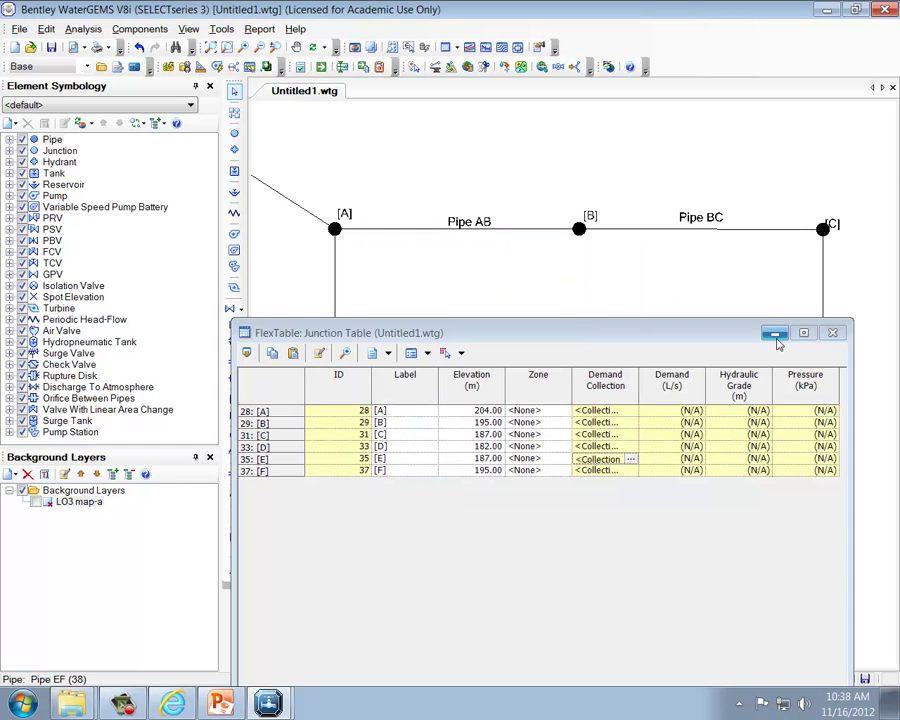
pyautogui.click(831, 334)
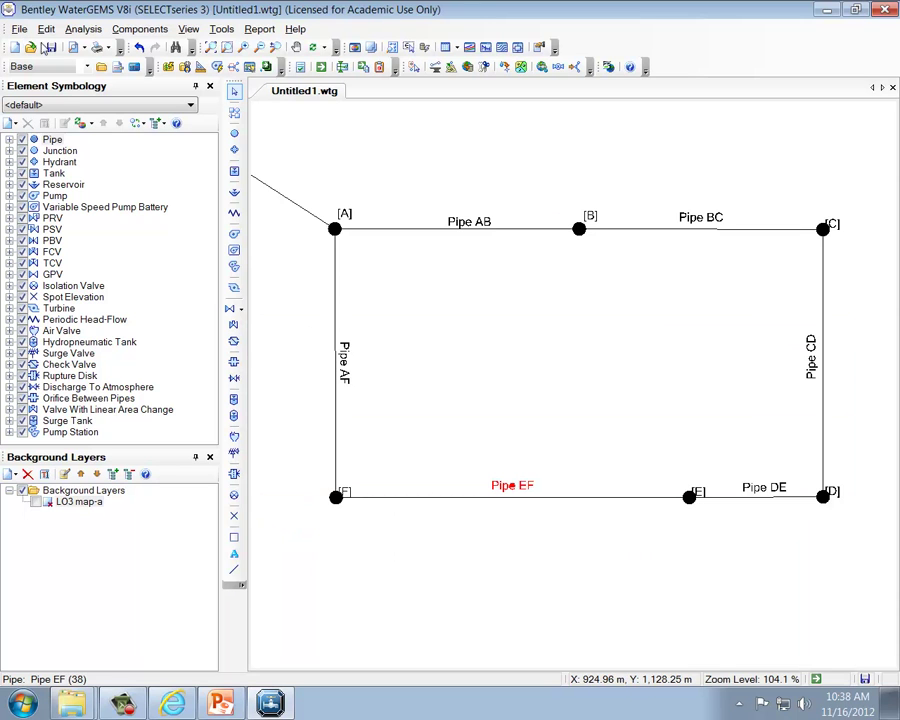
# Step: Save the project as Friday-bentley-demo in the TEMP folder on the C: drive
pyautogui.click(52, 48)
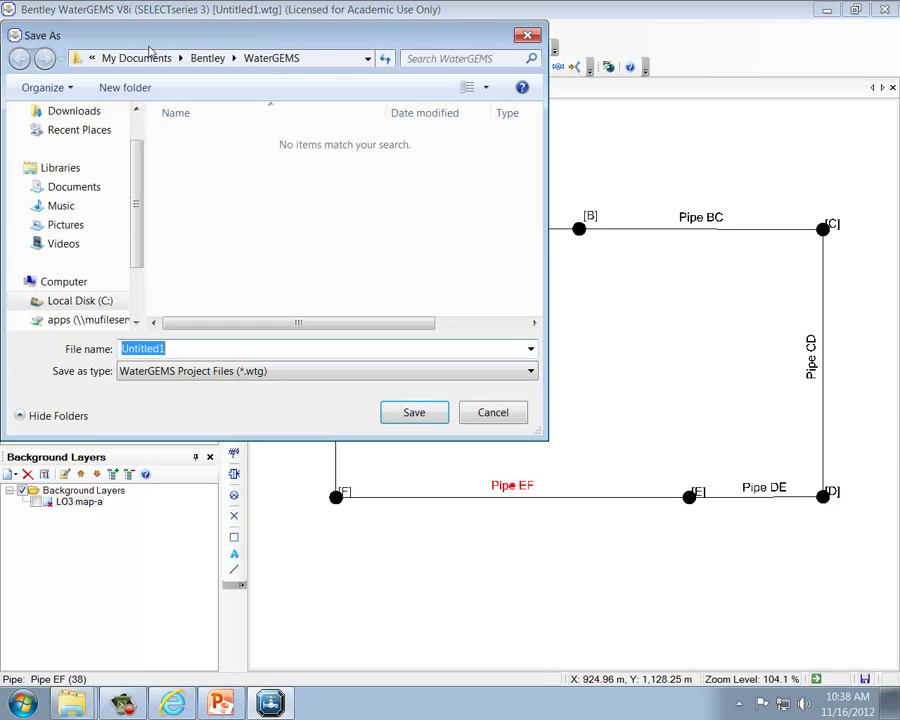
pyautogui.click(104, 301)
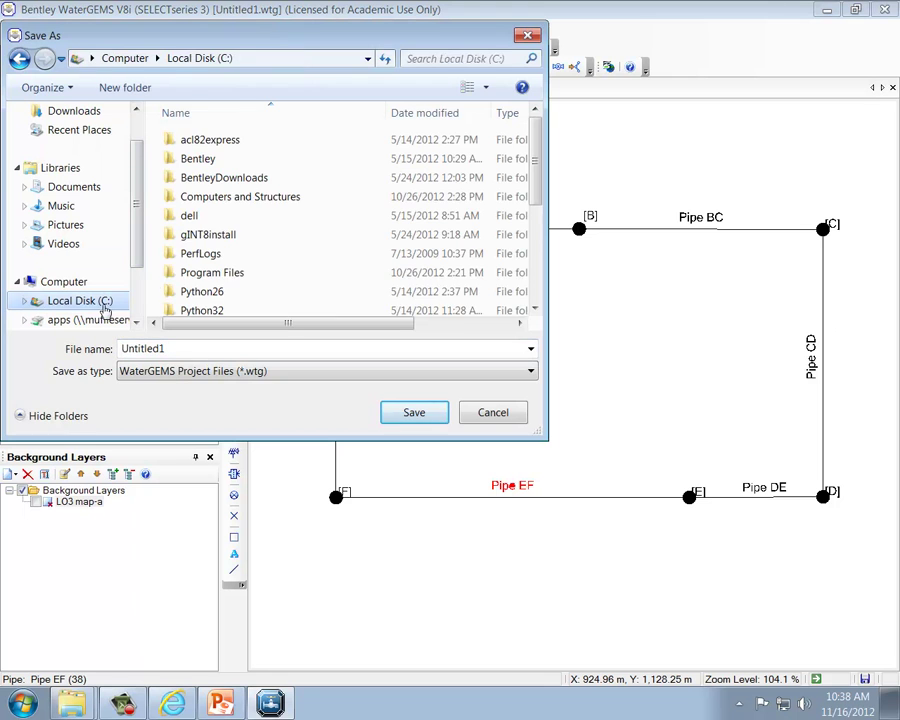
pyautogui.scroll(-3, 215, 281)
pyautogui.doubleClick(209, 285)
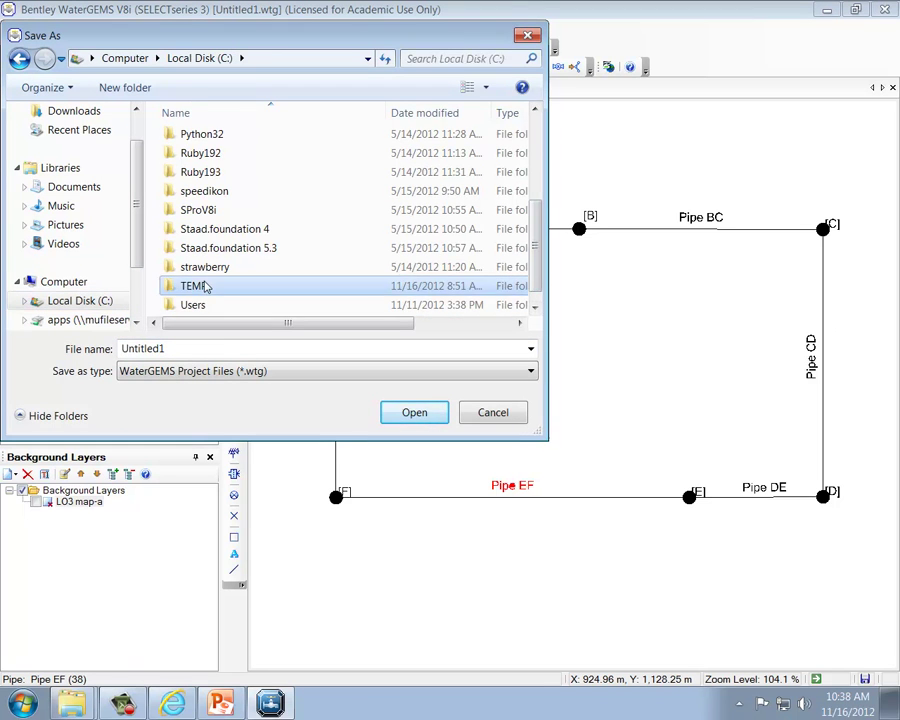
pyautogui.doubleClick(221, 351)
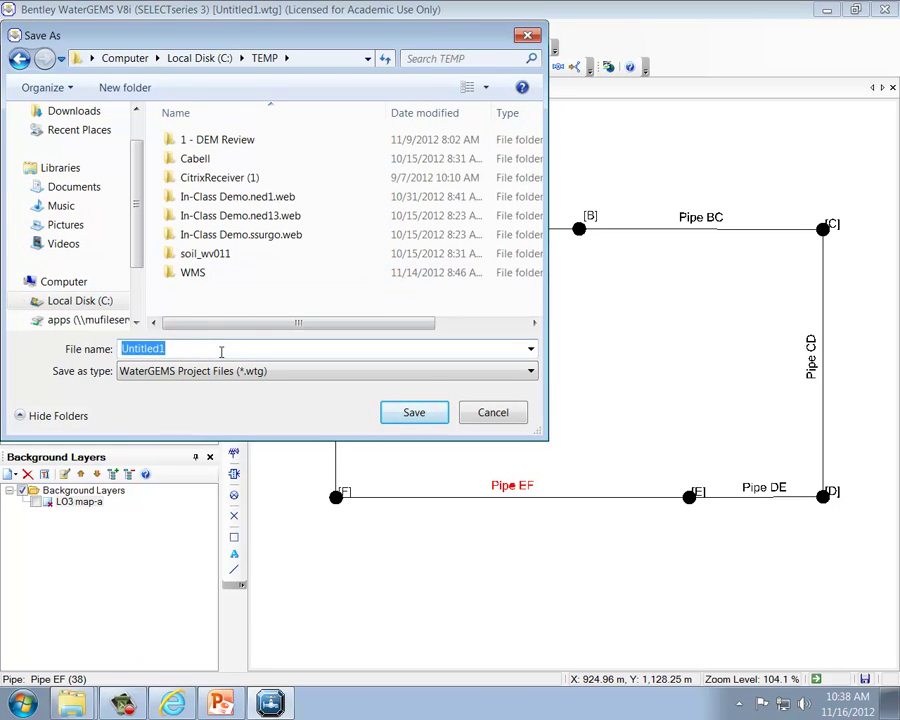
pyautogui.write('Friday-')
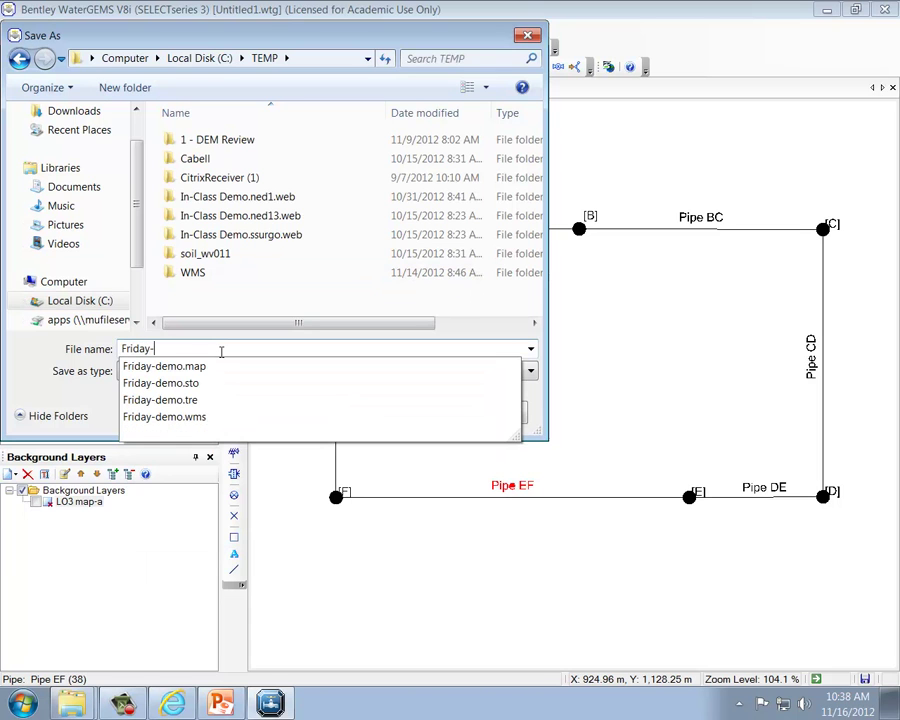
pyautogui.write('bentley-demo')
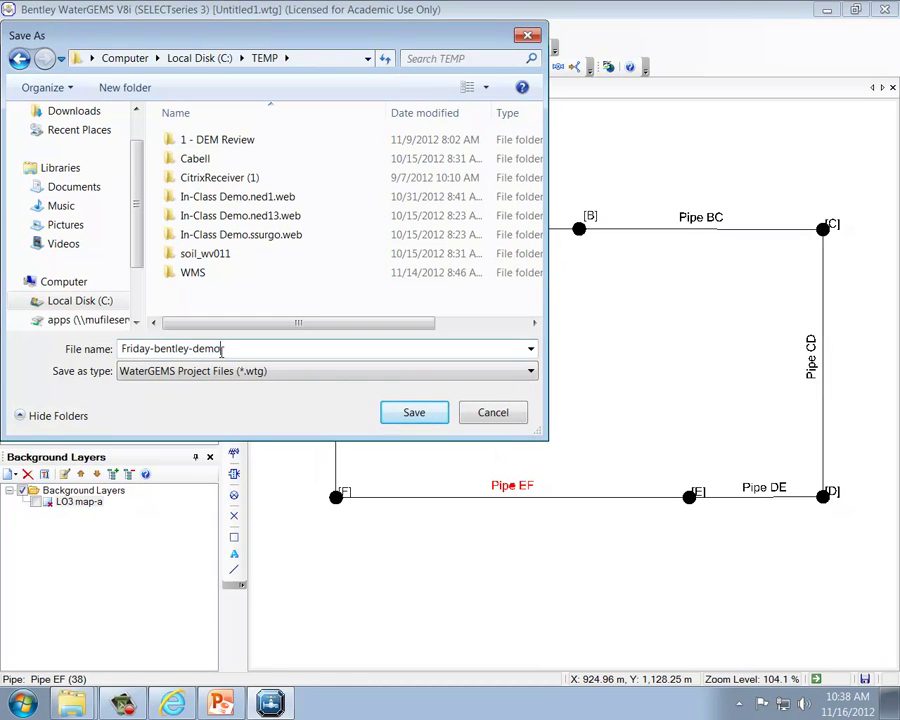
pyautogui.press('Return')
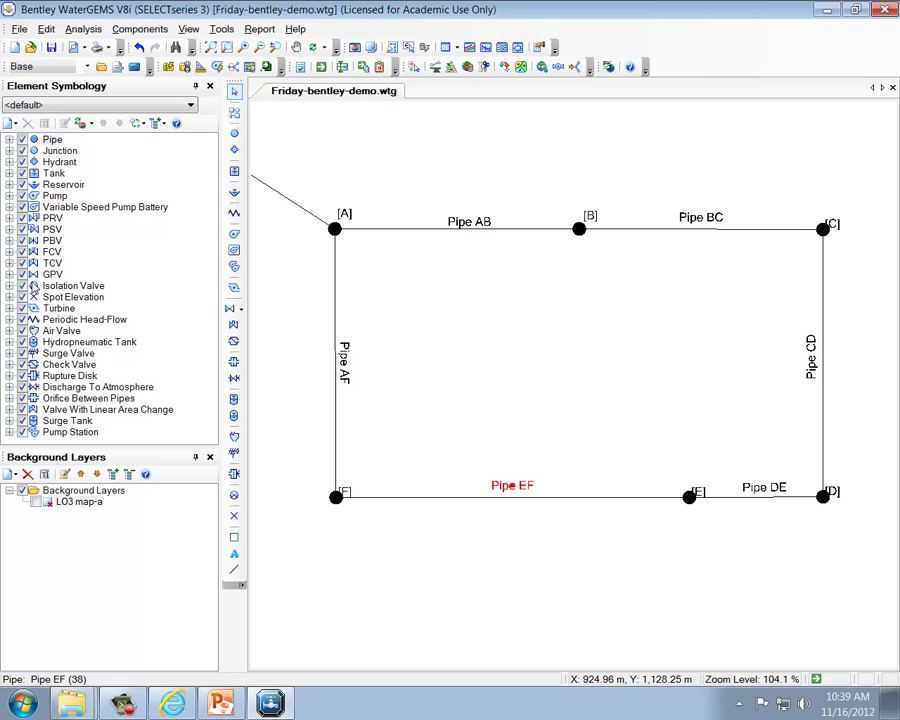
pyautogui.moveTo(128, 705)
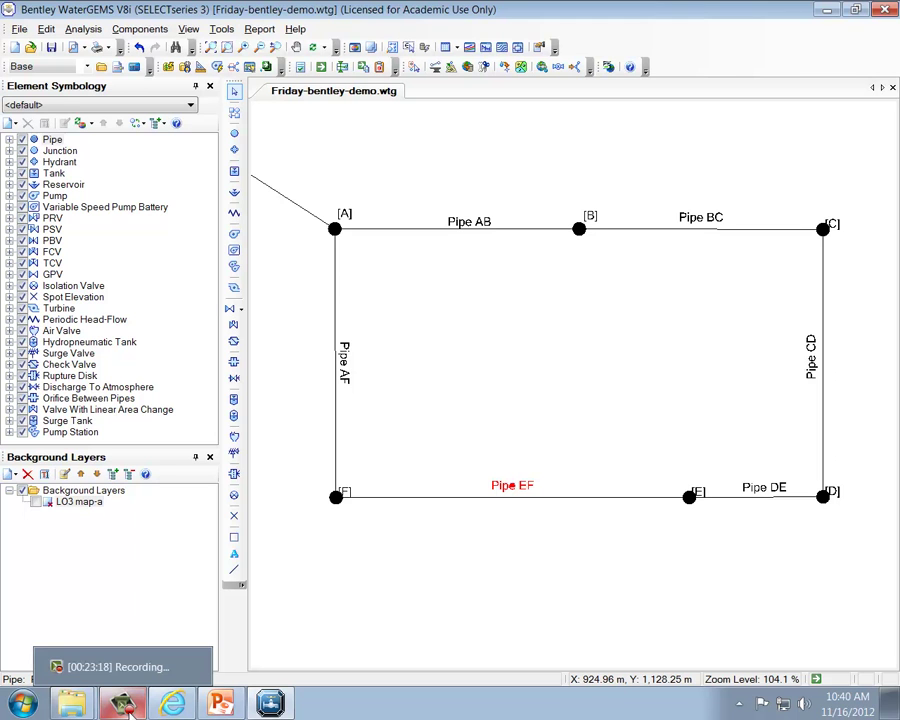
pyautogui.click(128, 705)
pyautogui.click(264, 243)
pyautogui.click(264, 243)
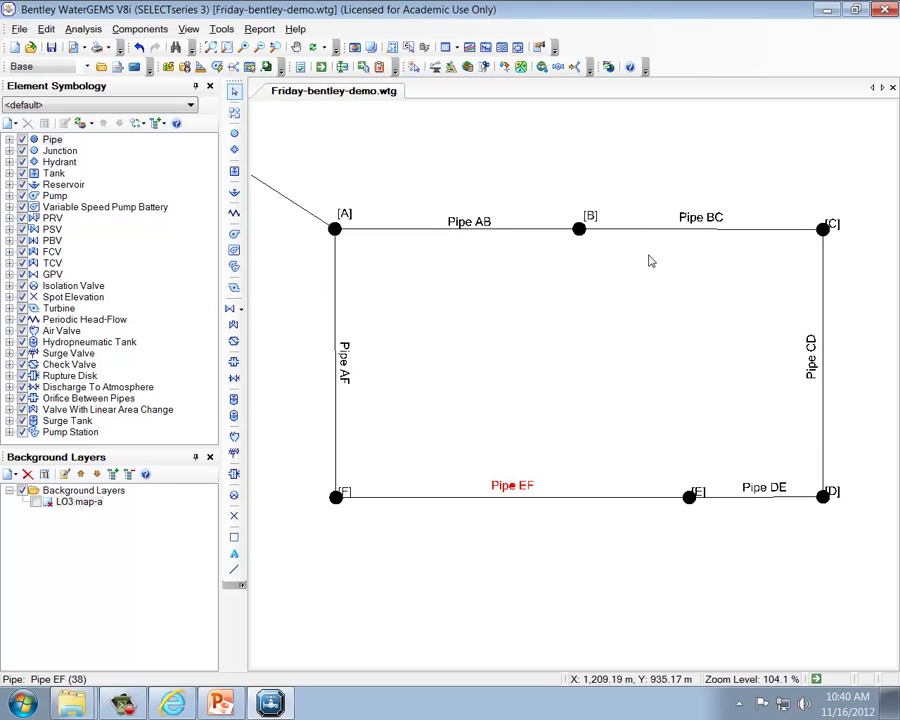
# Step: Compute the Base scenario of the network and close the calculation summary
pyautogui.click(321, 67)
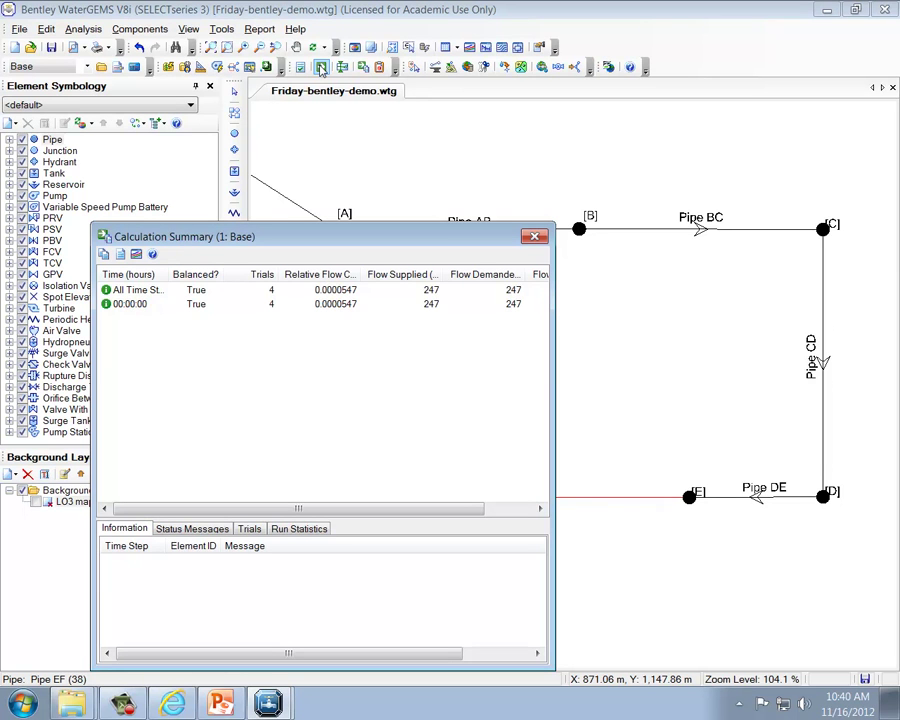
pyautogui.click(534, 236)
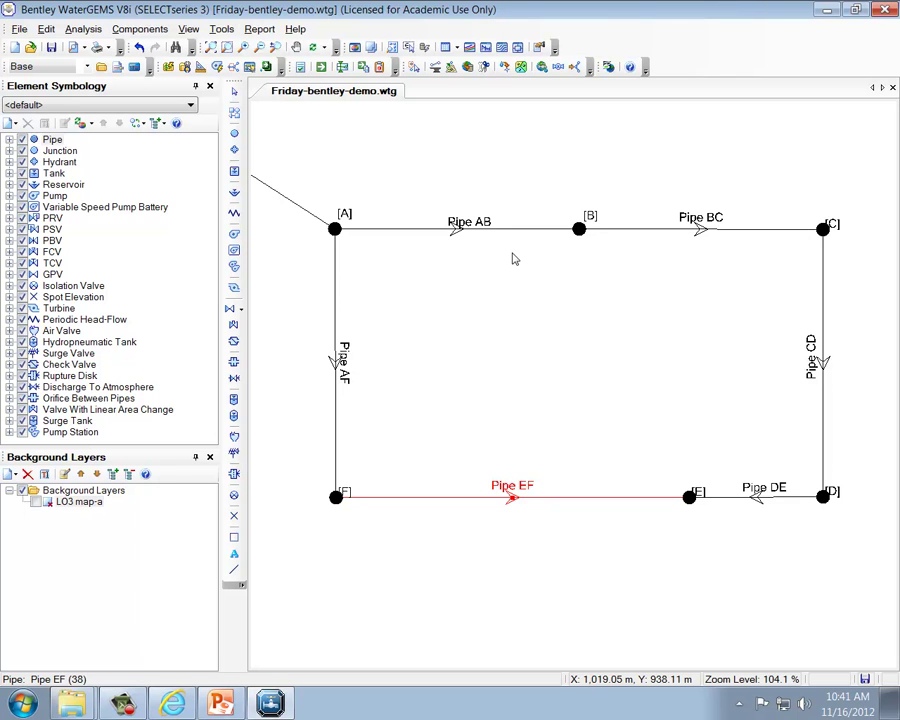
pyautogui.click(123, 704)
pyautogui.click(258, 226)
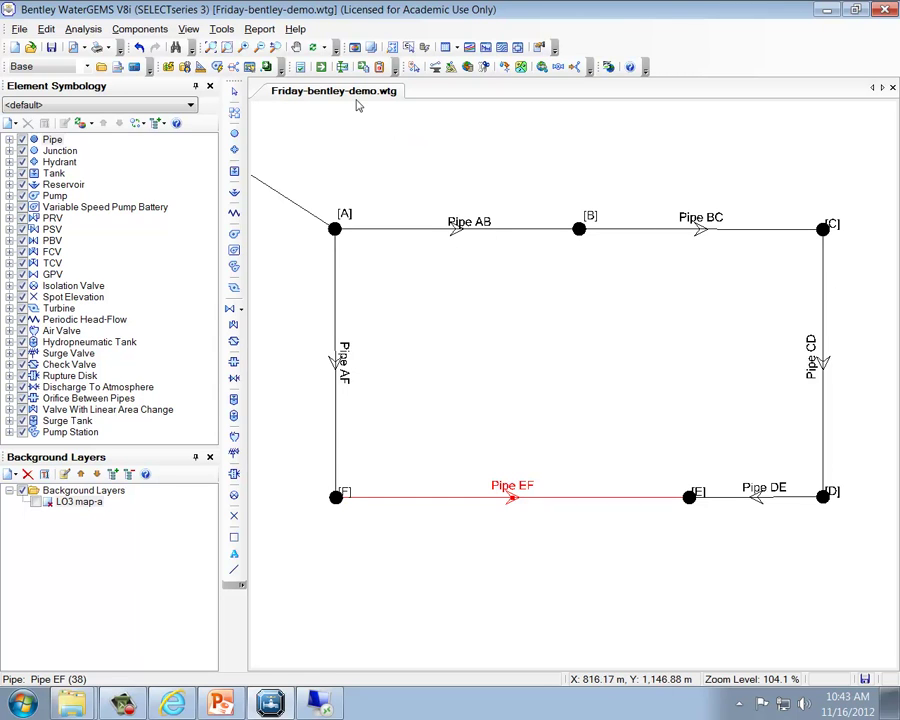
# Step: Review the computed demand, hydraulic grade and pressure of every junction in the junction FlexTable, and close it
pyautogui.click(455, 47)
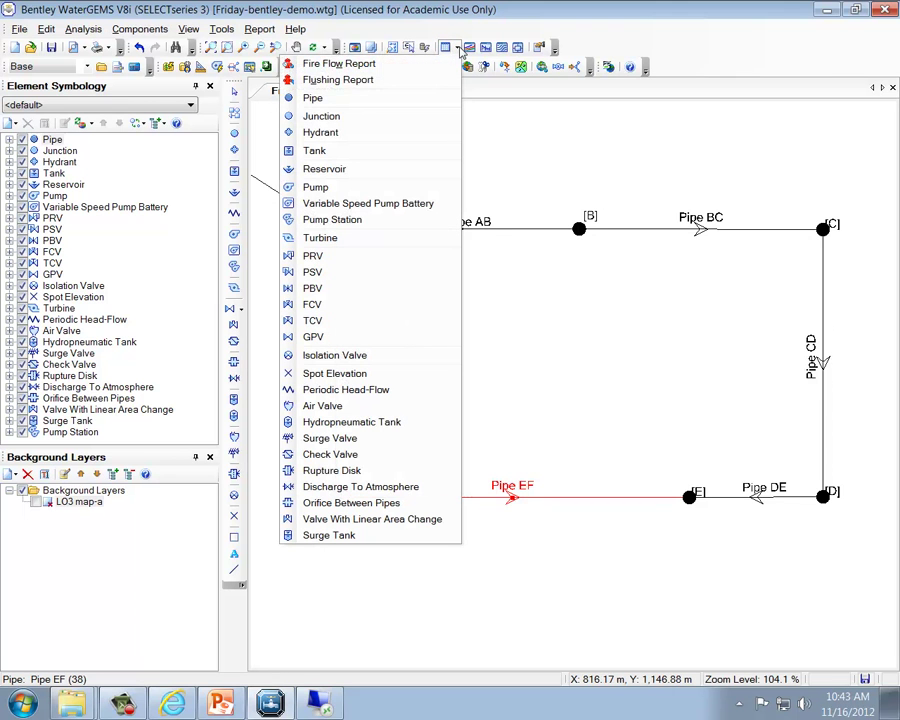
pyautogui.click(425, 116)
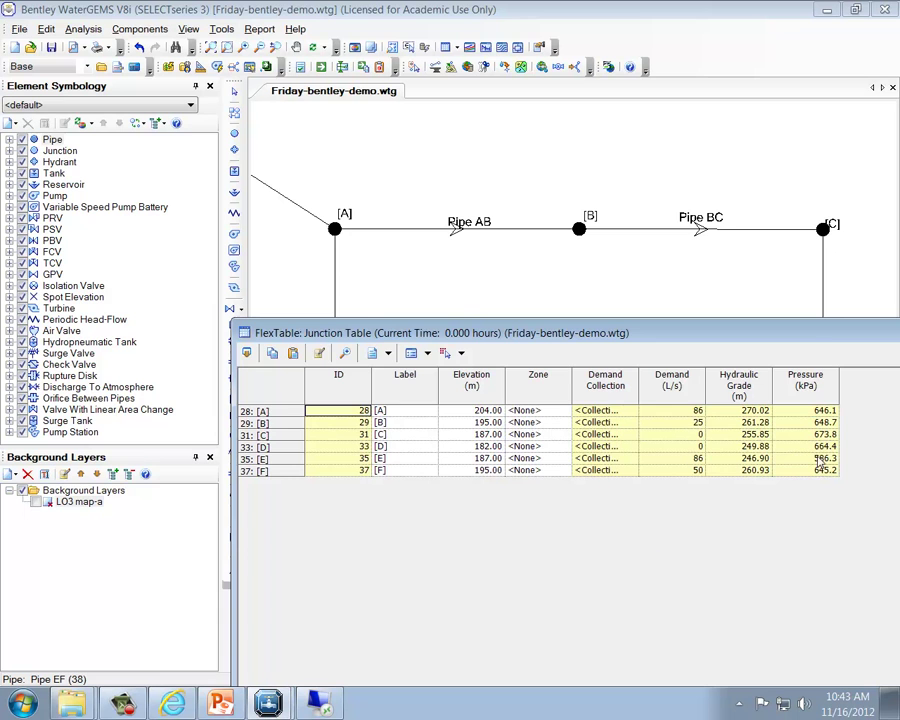
pyautogui.moveTo(815, 333); pyautogui.dragTo(685, 332)
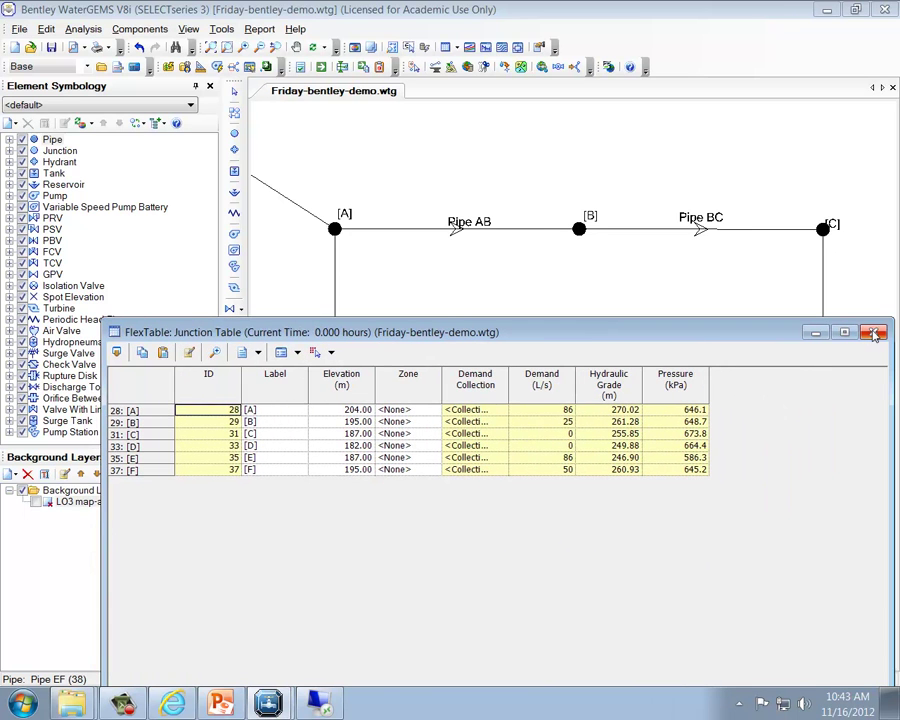
pyautogui.click(874, 333)
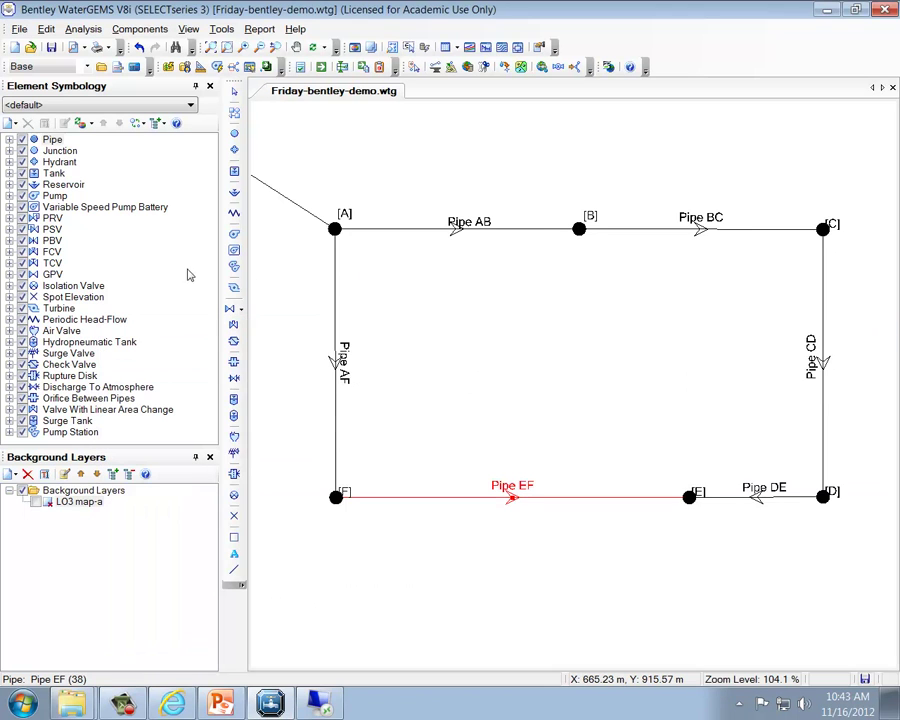
# Step: Start a new junction annotation for the Pressure field with the prefix "Pressure ="
pyautogui.click(9, 151)
pyautogui.rightClick(52, 151)
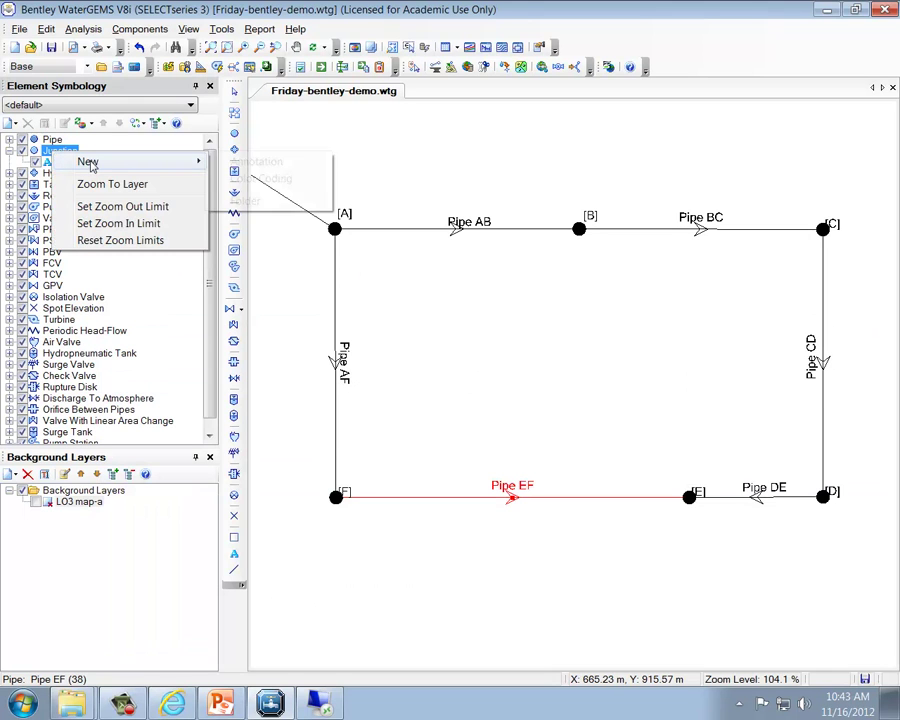
pyautogui.moveTo(121, 166)
pyautogui.click(256, 161)
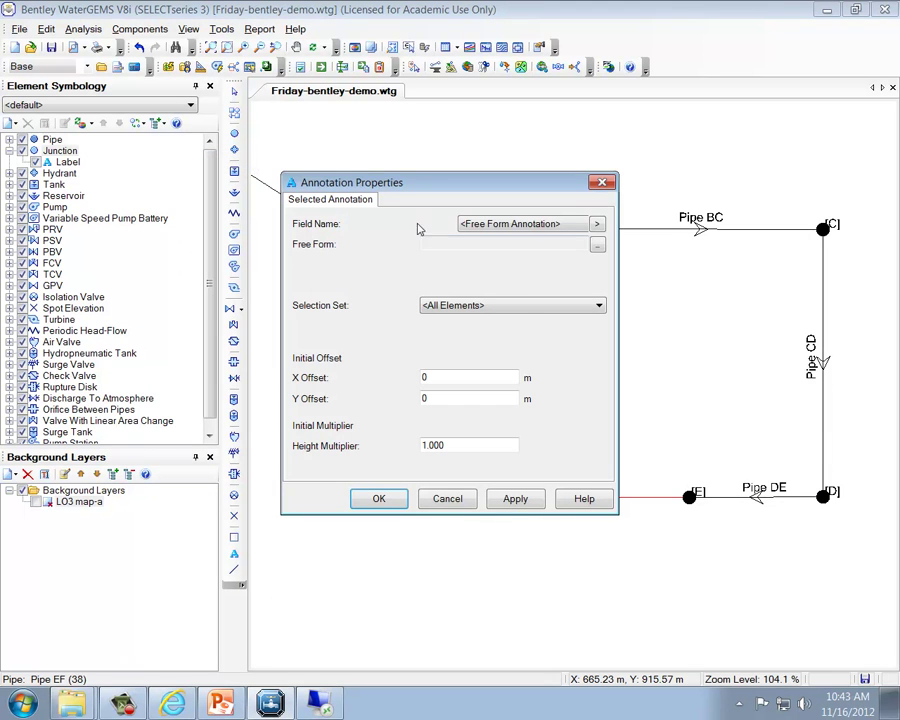
pyautogui.click(522, 224)
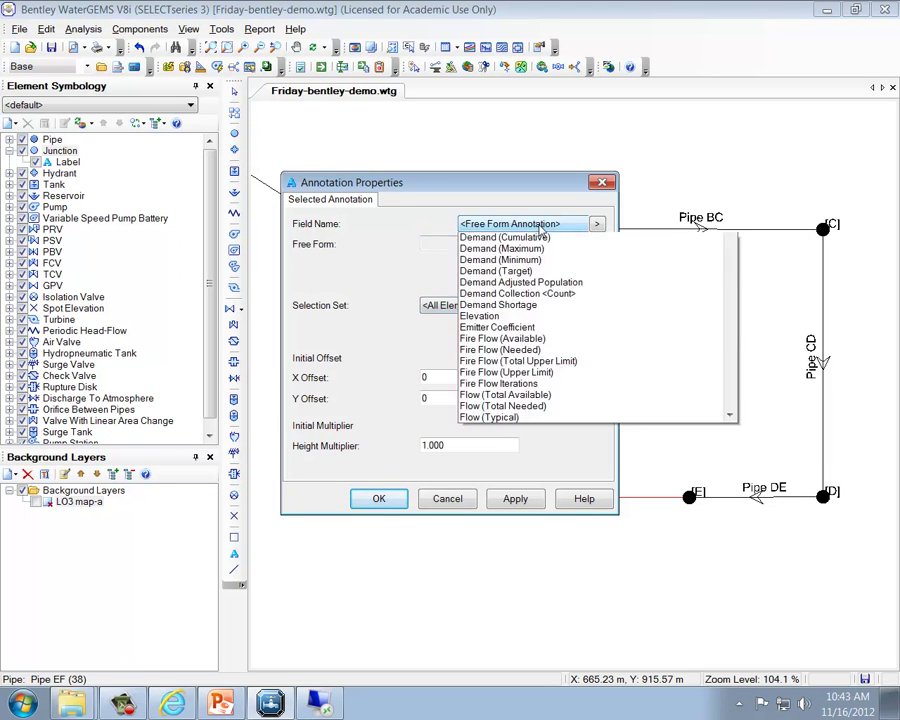
pyautogui.scroll(-13, 680, 408)
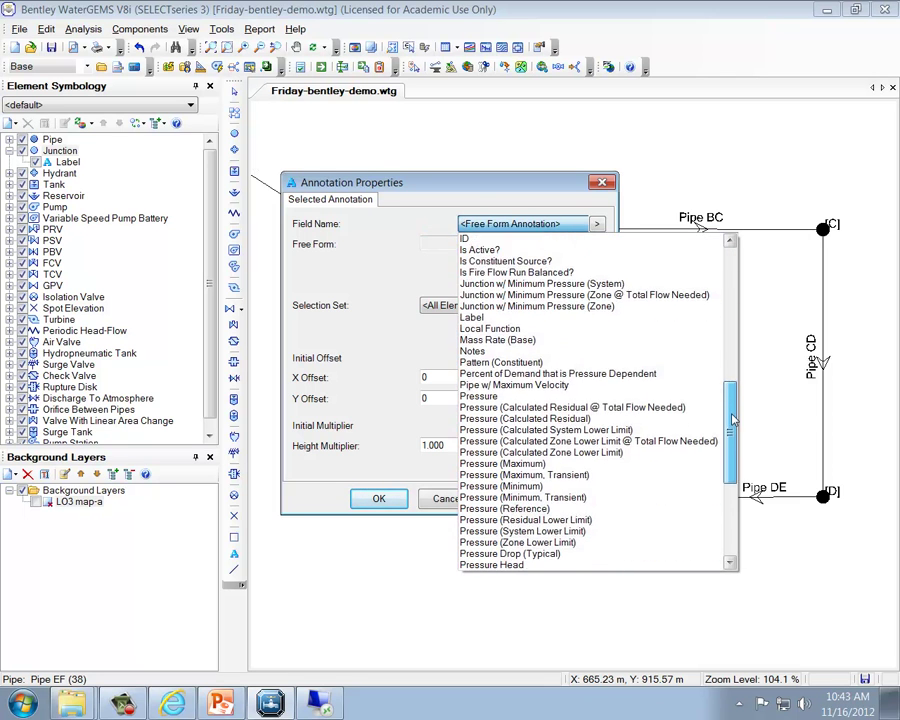
pyautogui.click(480, 374)
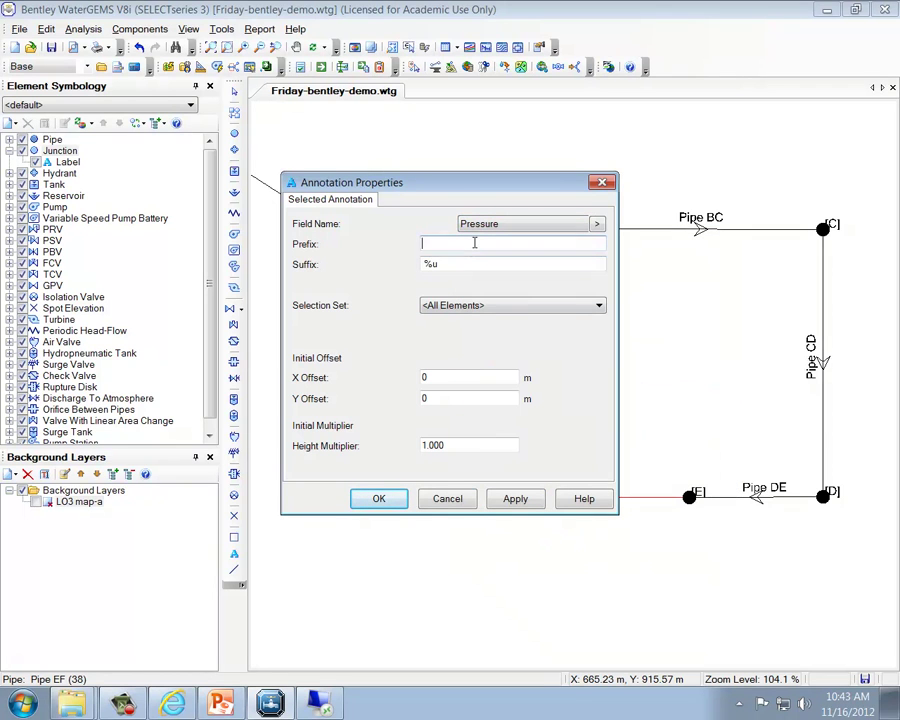
pyautogui.click(475, 243)
pyautogui.write('Pressure =')
# Step: Offset the junction pressure annotation by 15 m in both X and Y, and apply it to the drawing
pyautogui.doubleClick(445, 377)
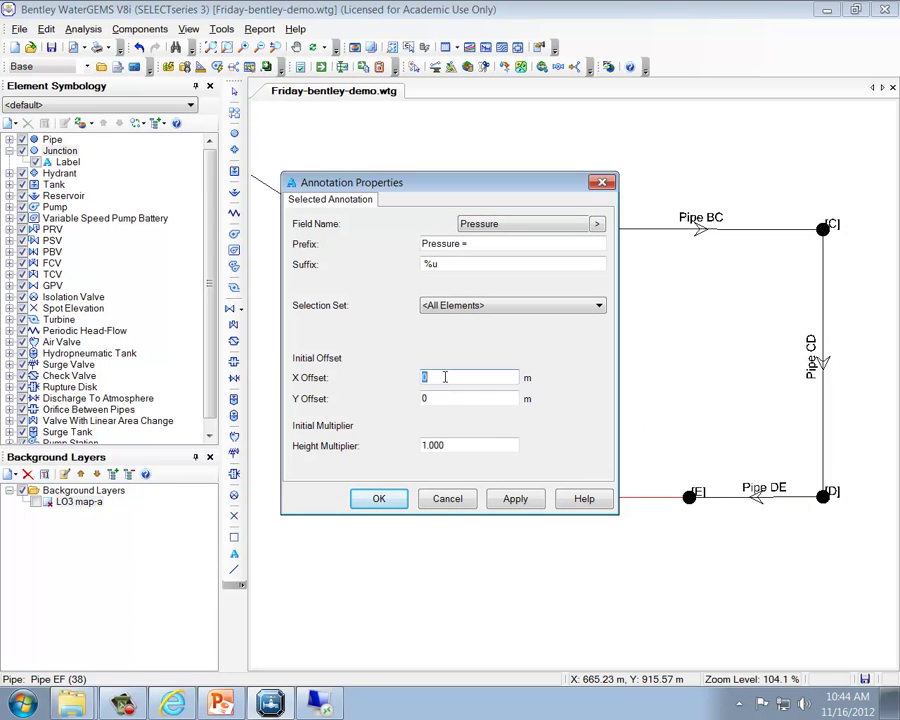
pyautogui.write('15')
pyautogui.doubleClick(437, 398)
pyautogui.write('15')
pyautogui.click(513, 499)
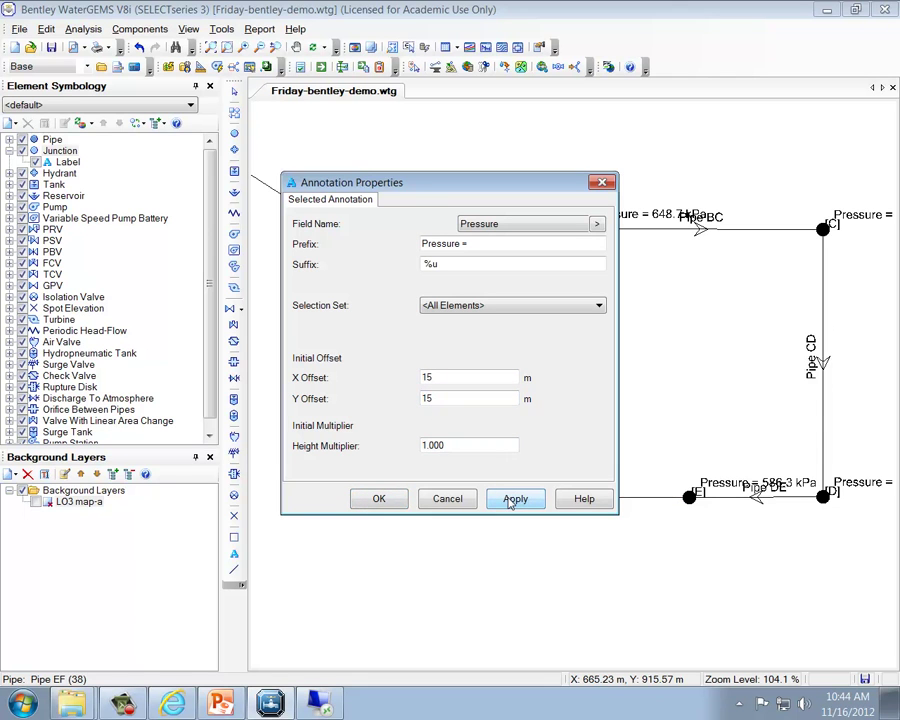
pyautogui.moveTo(514, 186)
pyautogui.mouseDown()
pyautogui.moveTo(601, 410)
pyautogui.moveTo(547, 322)
pyautogui.mouseUp()
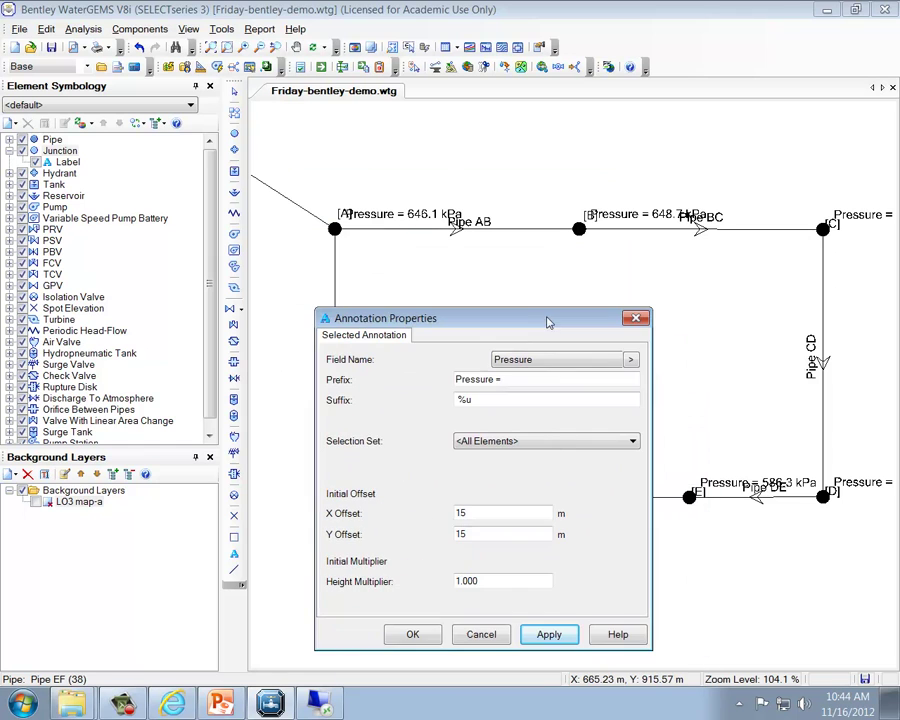
pyautogui.click(433, 640)
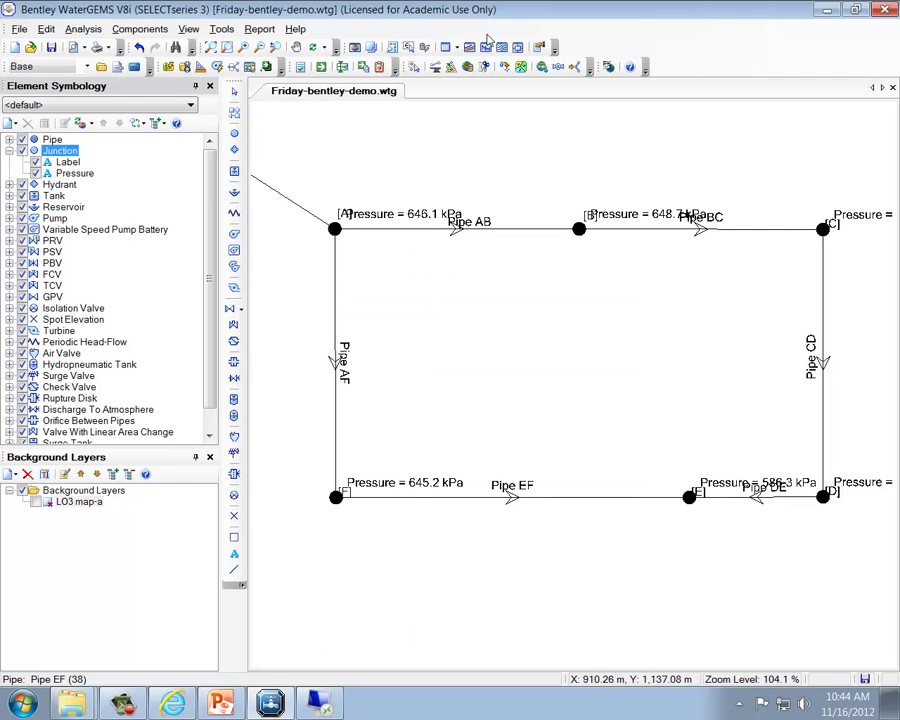
# Step: Set the diameter of Pipe AF to 225 mm in the pipe FlexTable and close the table
pyautogui.click(457, 48)
pyautogui.click(533, 16)
pyautogui.click(455, 48)
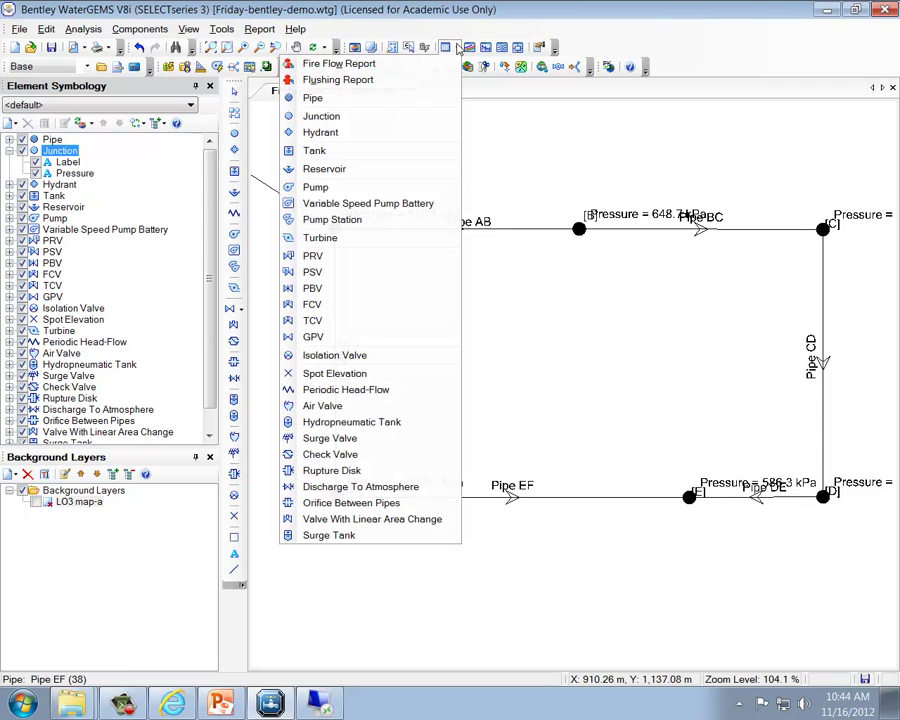
pyautogui.click(410, 101)
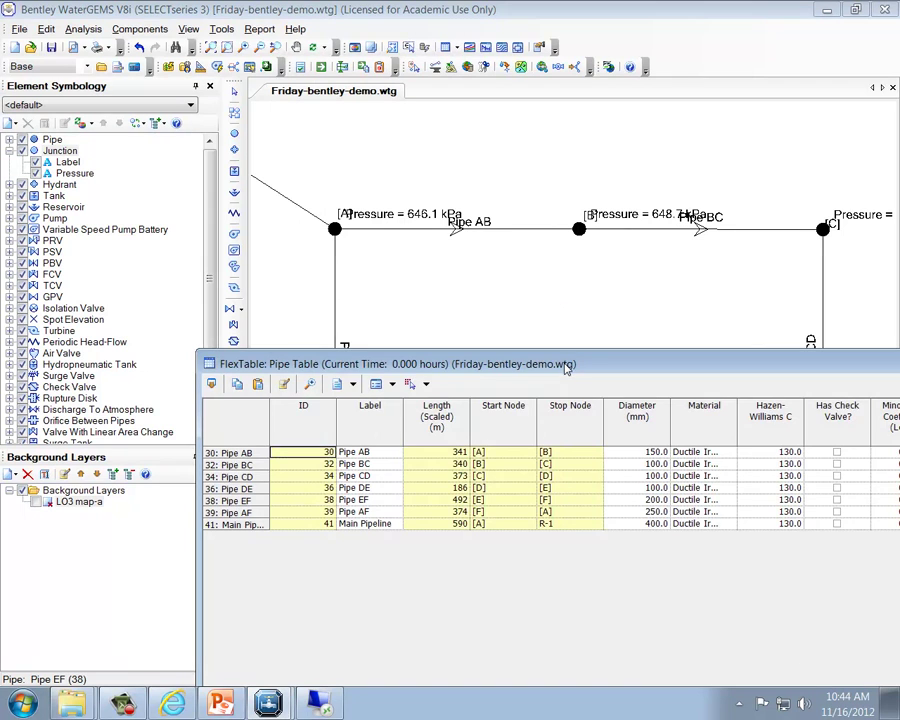
pyautogui.moveTo(567, 369)
pyautogui.mouseDown()
pyautogui.moveTo(562, 375)
pyautogui.moveTo(717, 479)
pyautogui.moveTo(774, 146)
pyautogui.moveTo(854, 93)
pyautogui.moveTo(844, 85)
pyautogui.moveTo(532, 143)
pyautogui.mouseUp()
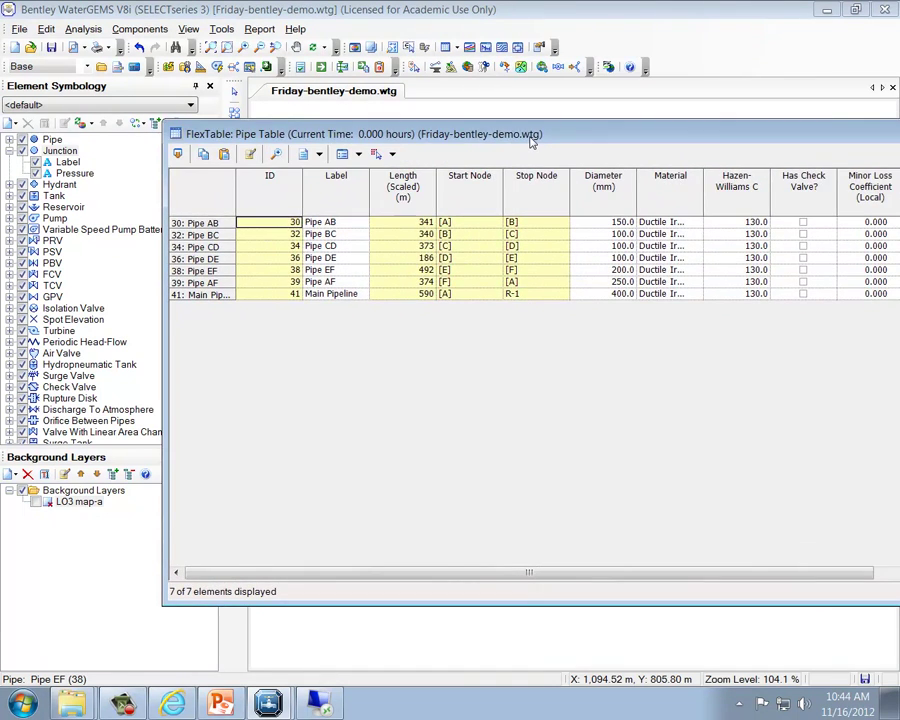
pyautogui.click(624, 282)
pyautogui.click(628, 283)
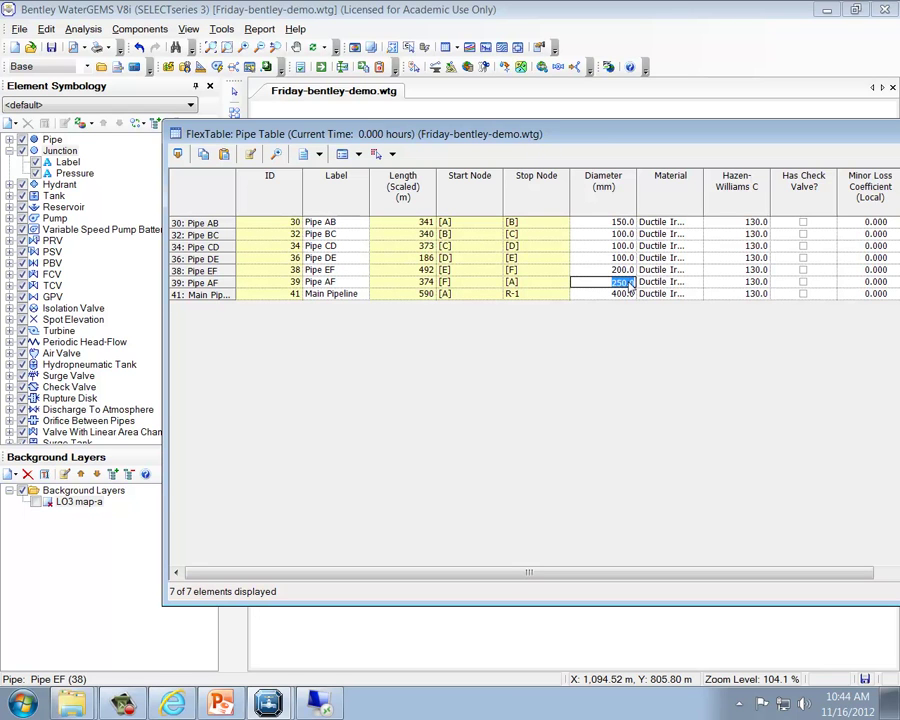
pyautogui.write('225')
pyautogui.click(613, 246)
pyautogui.moveTo(615, 135); pyautogui.dragTo(360, 168)
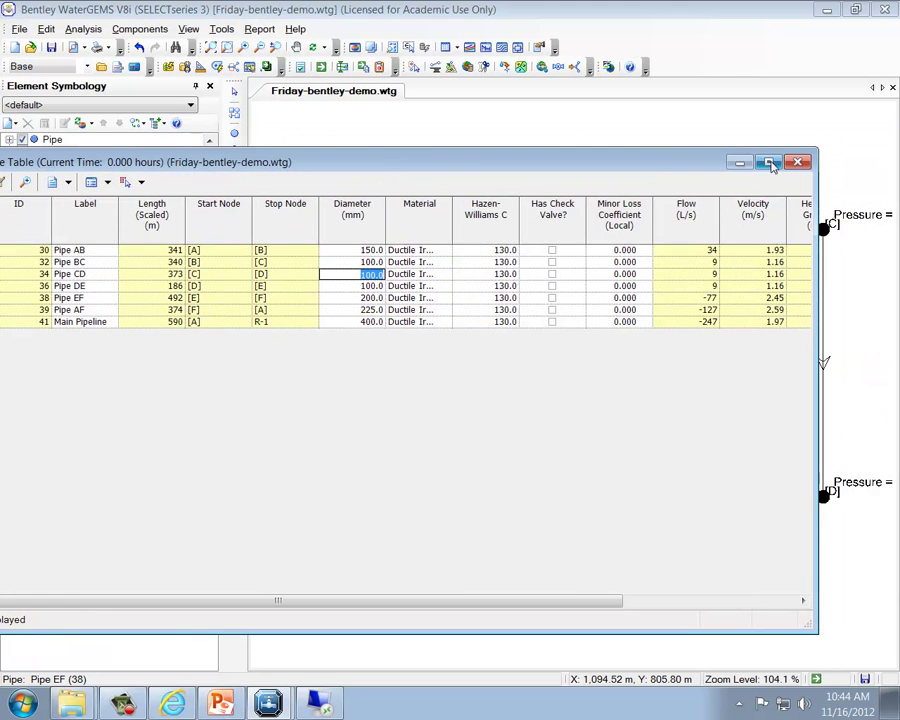
pyautogui.click(794, 161)
# Step: Recompute the Base scenario with the changed Pipe AF diameter and close the calculation summary
pyautogui.scroll(-1, 524, 377)
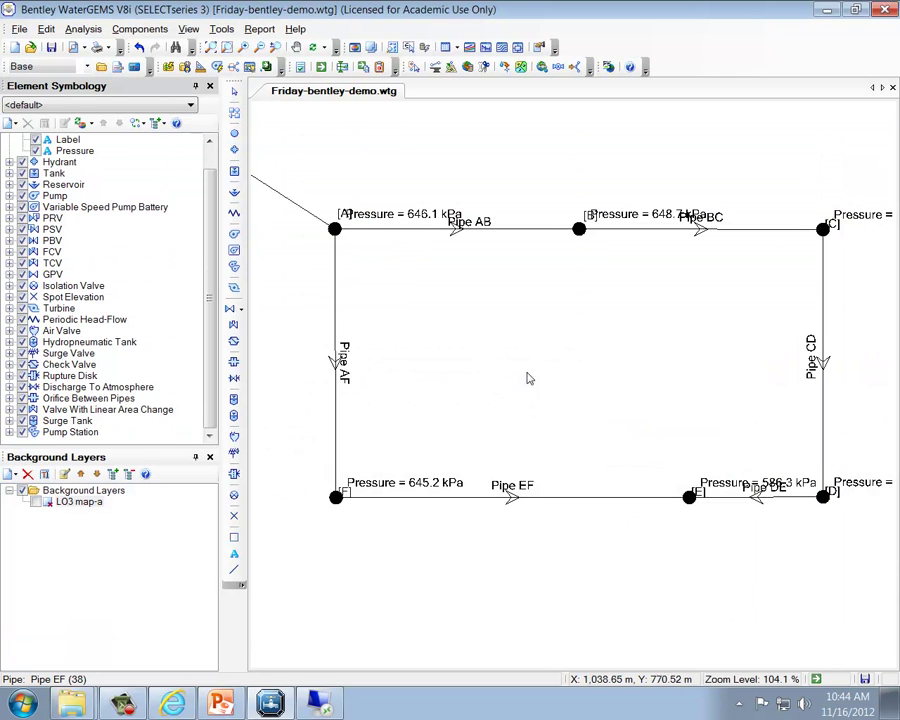
pyautogui.click(259, 47)
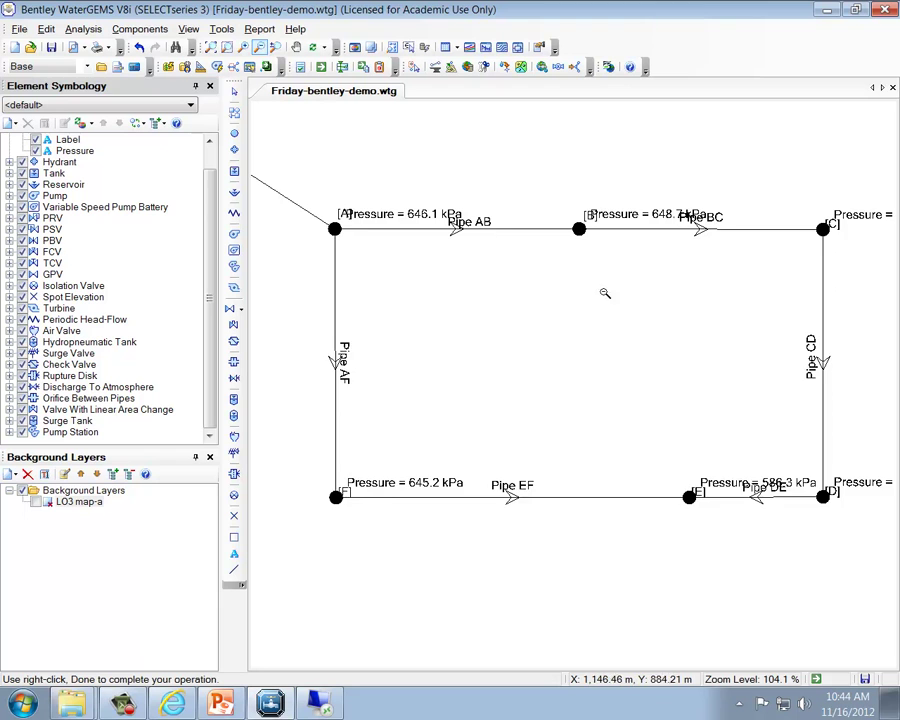
pyautogui.scroll(-1, 420, 205)
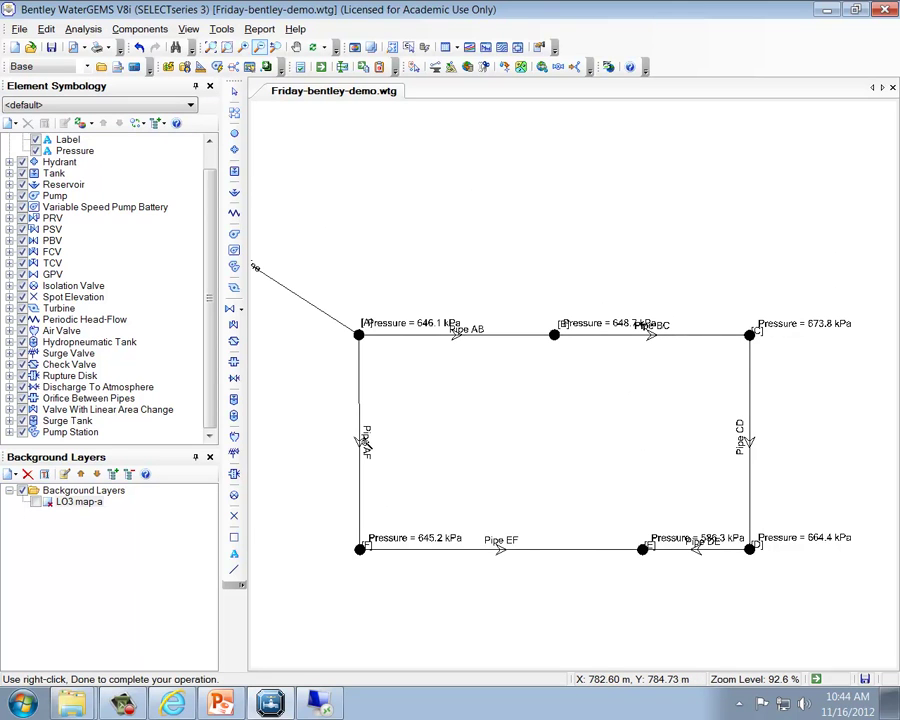
pyautogui.click(322, 67)
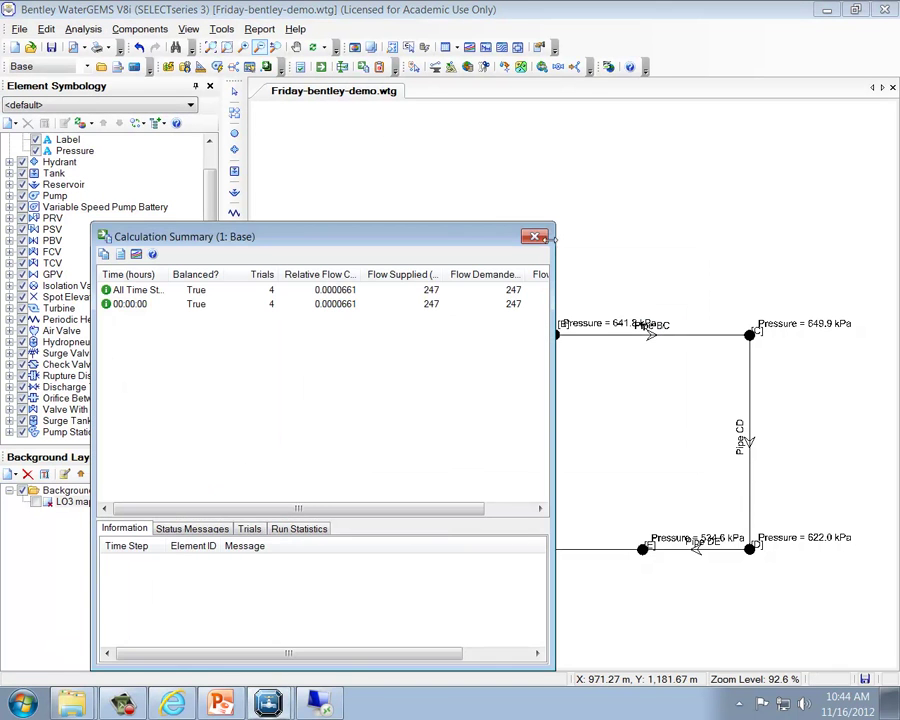
pyautogui.click(535, 237)
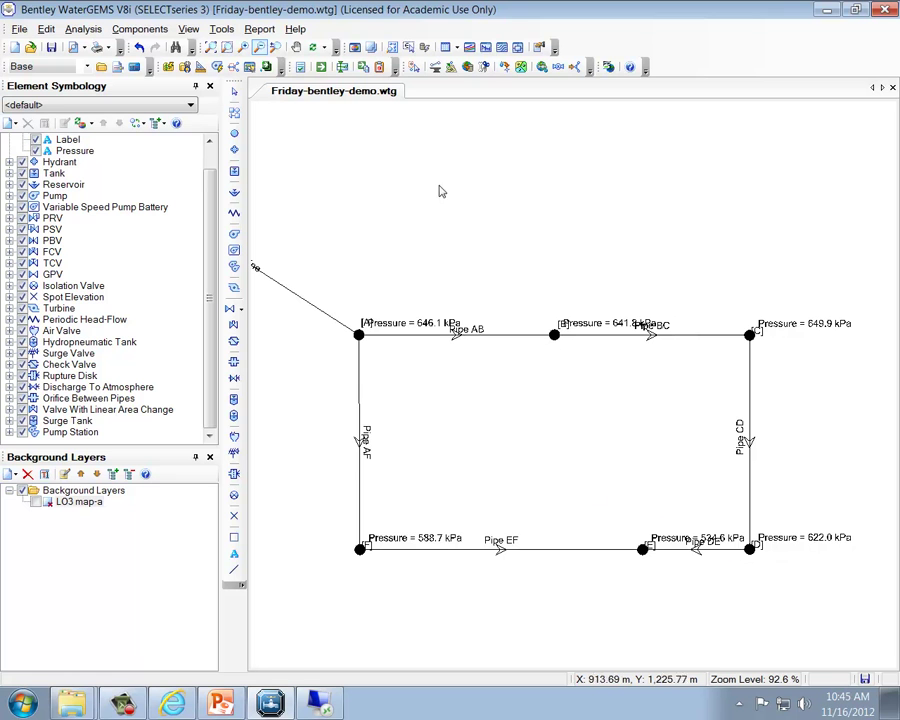
# Step: In the pipe FlexTable, set the diameter of Pipe AF to 200 mm and of Pipe EF to 150 mm
pyautogui.click(458, 48)
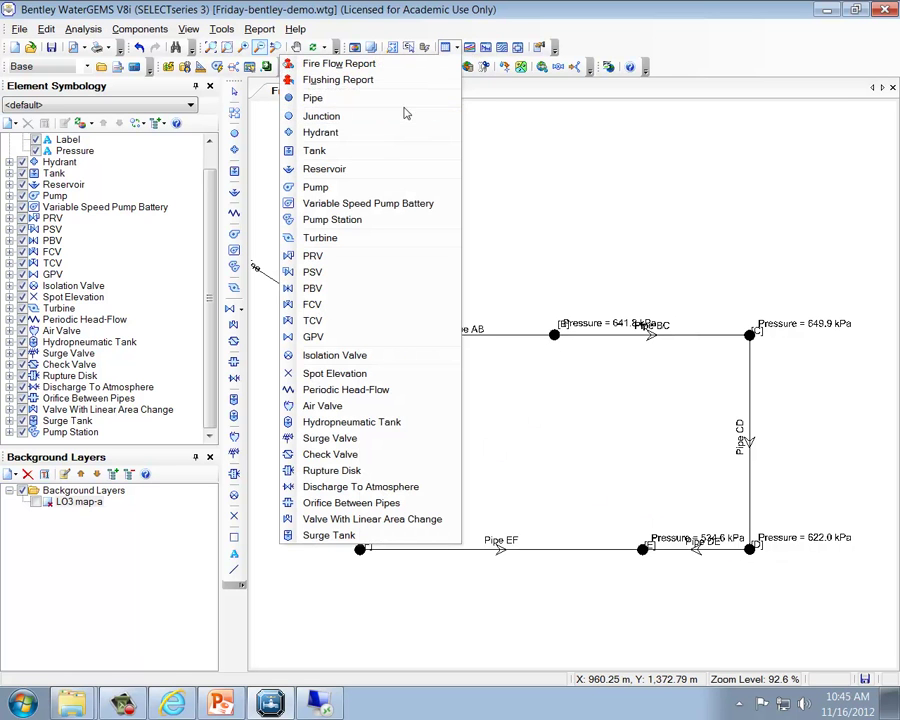
pyautogui.click(406, 108)
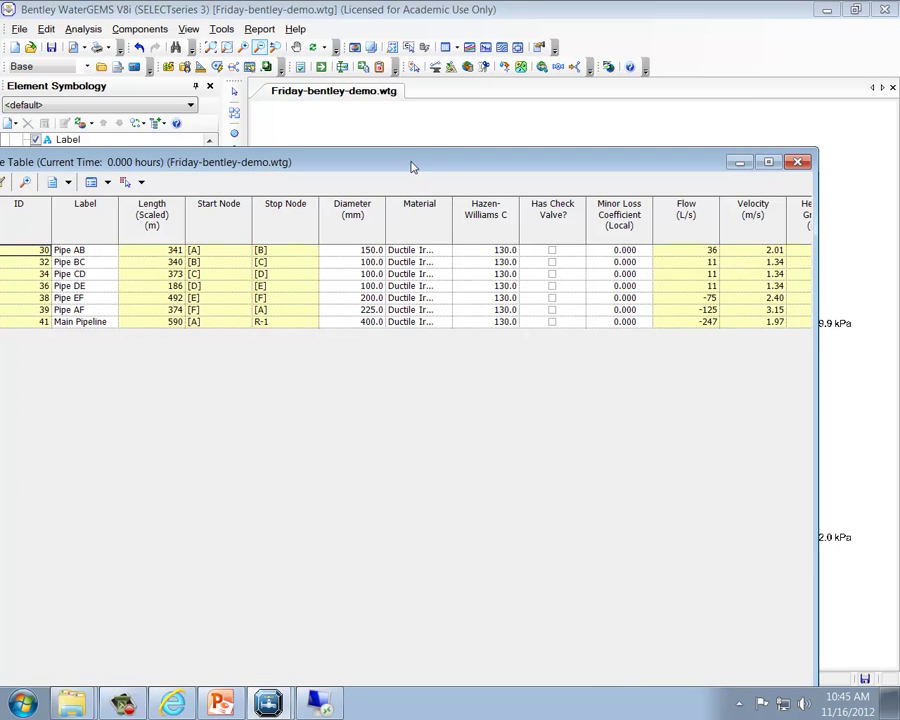
pyautogui.moveTo(412, 164); pyautogui.dragTo(582, 296)
pyautogui.click(528, 442)
pyautogui.click(528, 442)
pyautogui.write('200')
pyautogui.press('Up')
pyautogui.write('150')
pyautogui.press('Up')
pyautogui.press('Up')
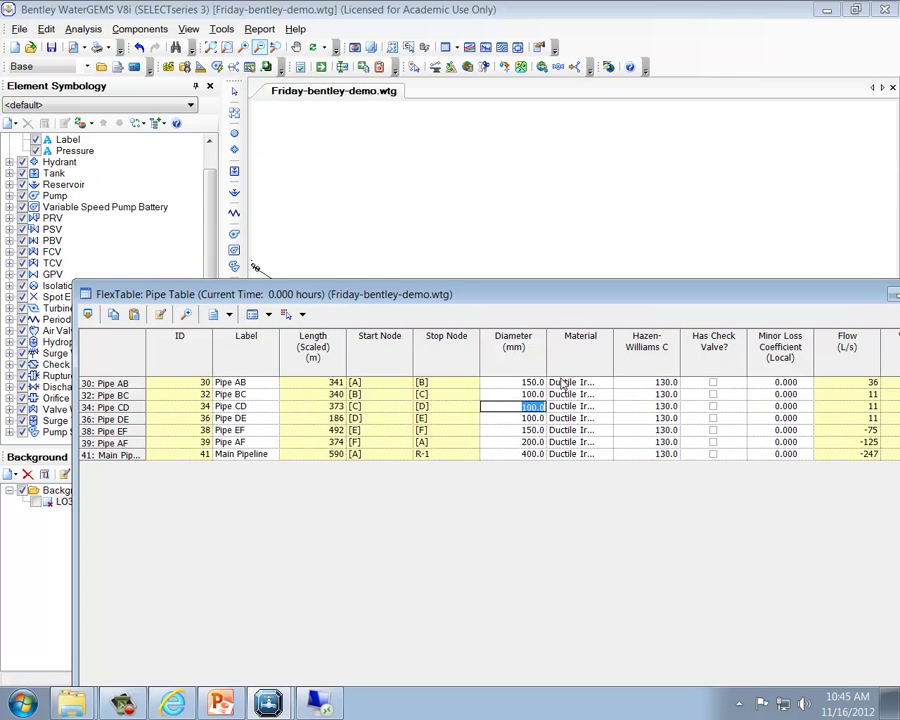
# Step: Move the pipe FlexTable clear of the network, recompute the Base scenario and close the calculation summary
pyautogui.moveTo(572, 291); pyautogui.dragTo(572, 602)
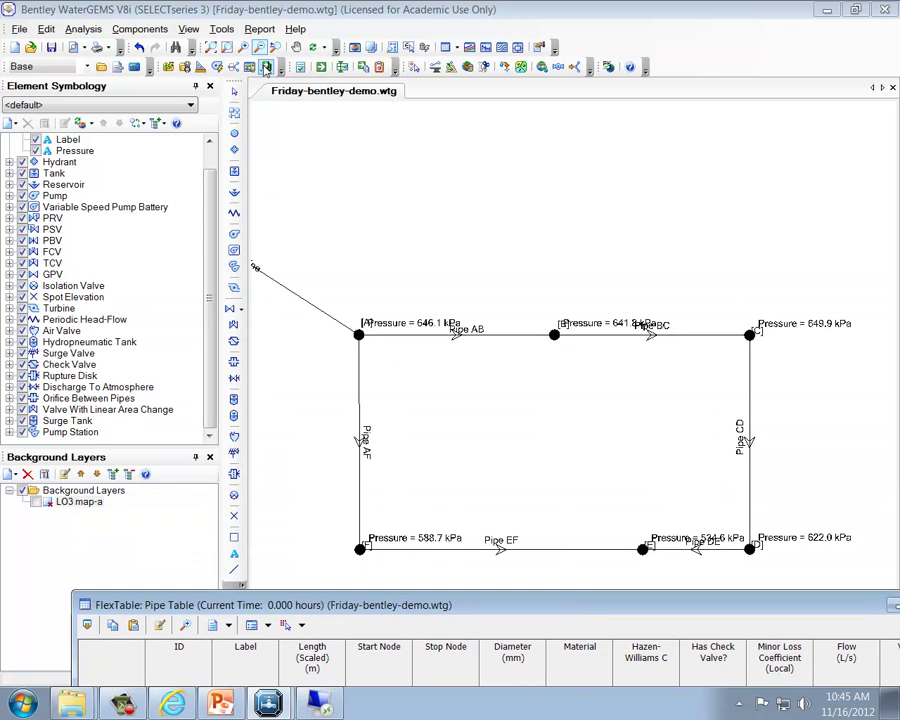
pyautogui.click(322, 67)
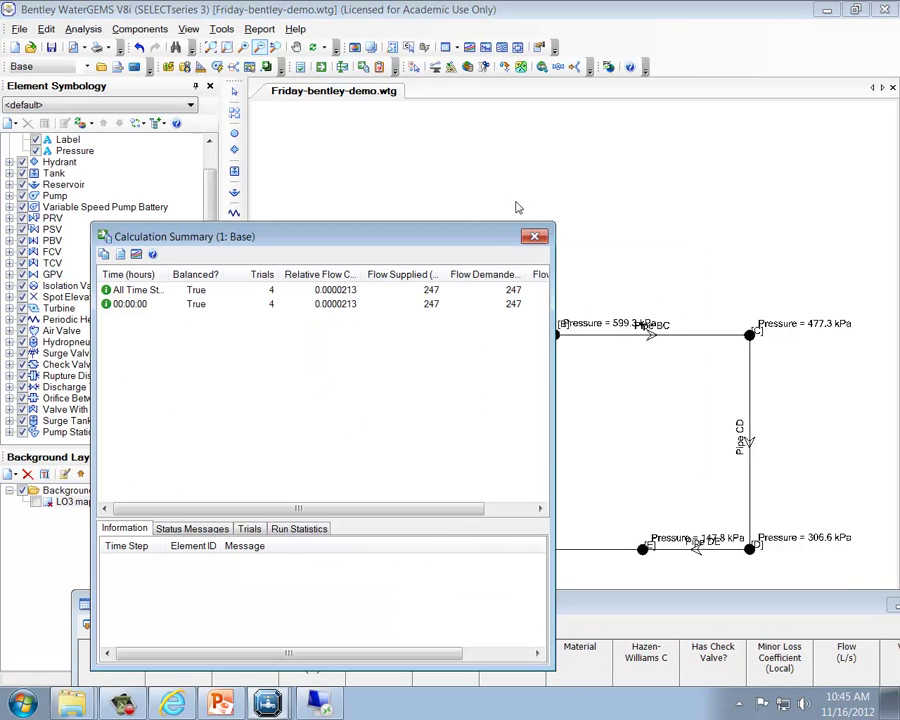
pyautogui.click(534, 233)
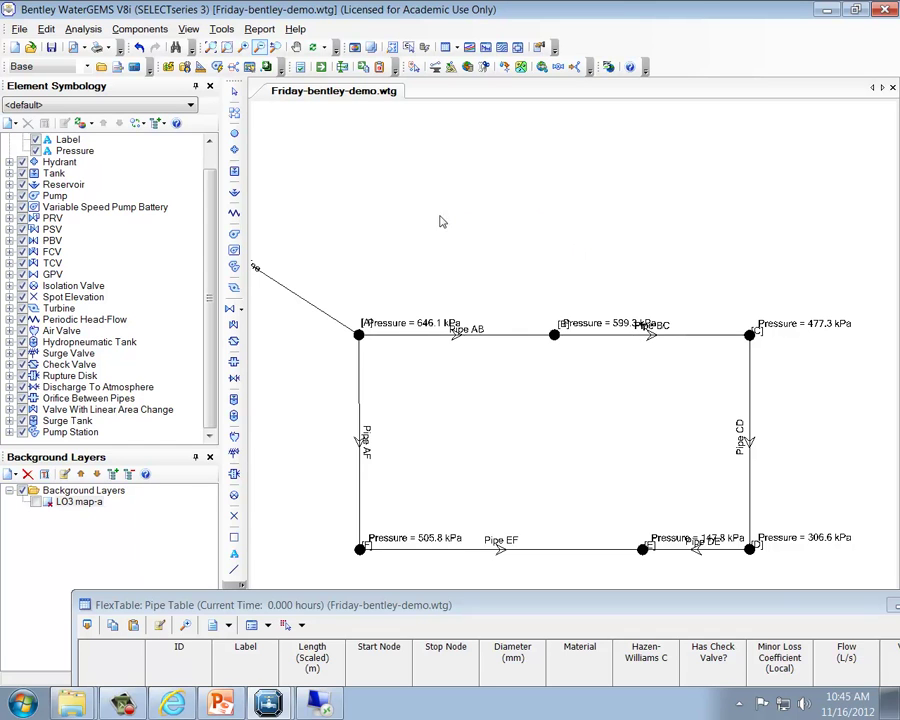
# Step: Start a new pipe annotation for the Flow field on all elements with the prefix "Q ="
pyautogui.scroll(1, 306, 253)
pyautogui.scroll(1, 209, 220)
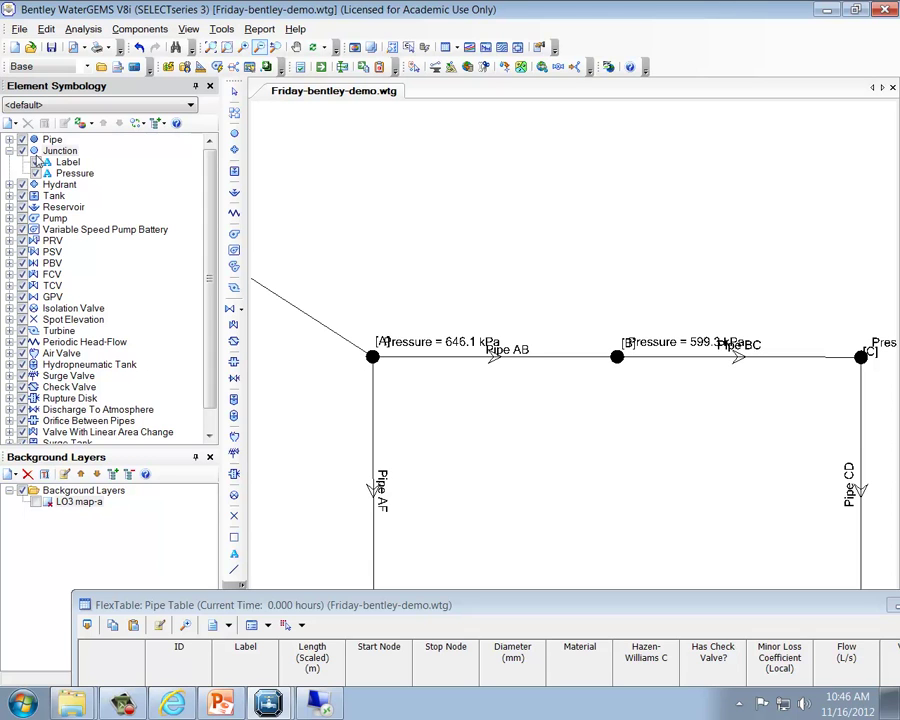
pyautogui.click(9, 140)
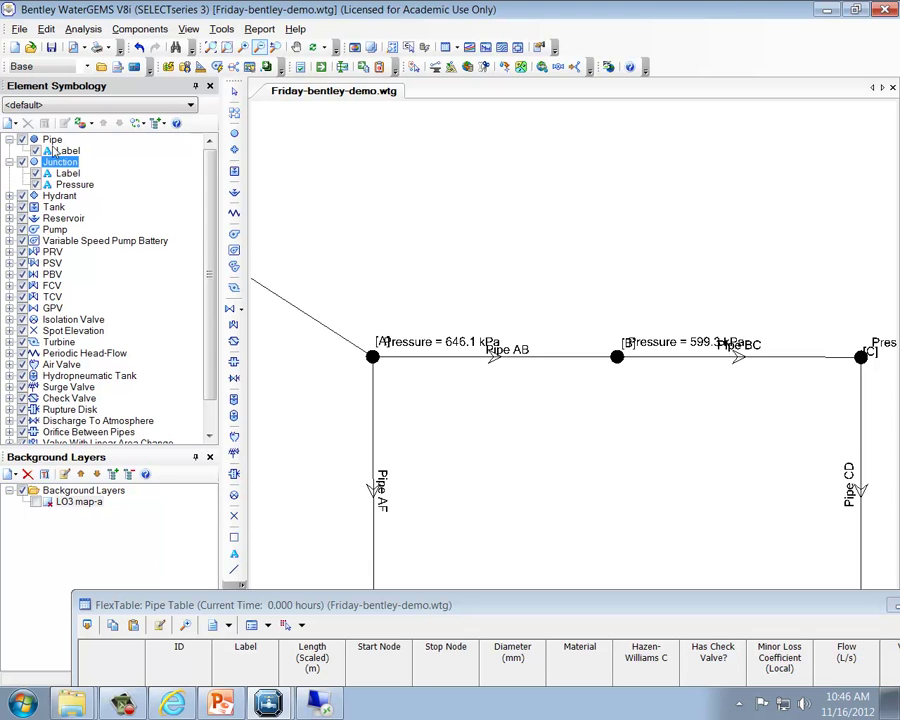
pyautogui.rightClick(51, 140)
pyautogui.moveTo(115, 151)
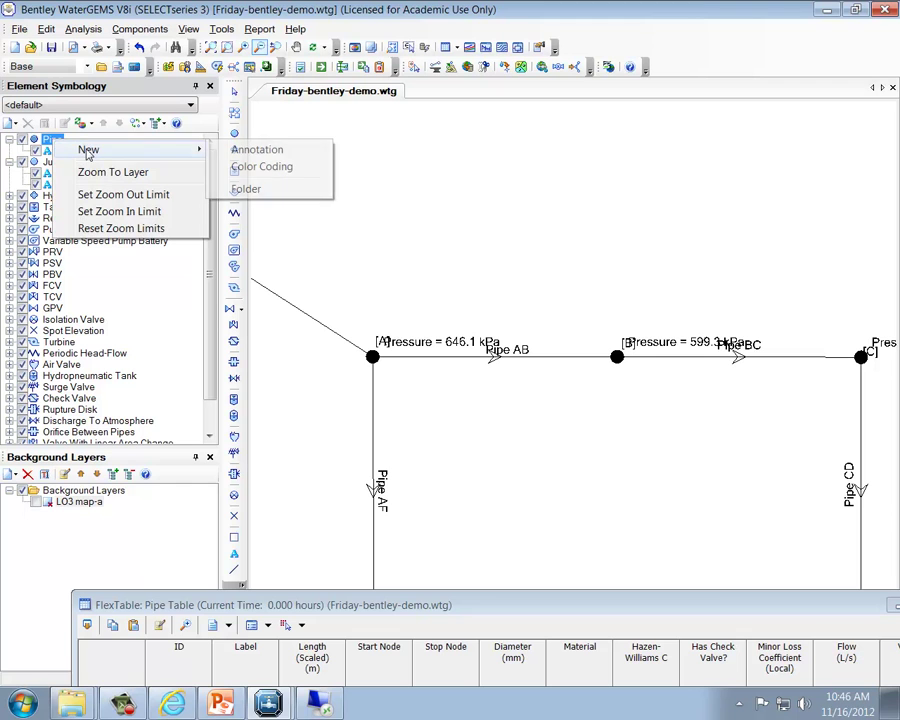
pyautogui.click(256, 148)
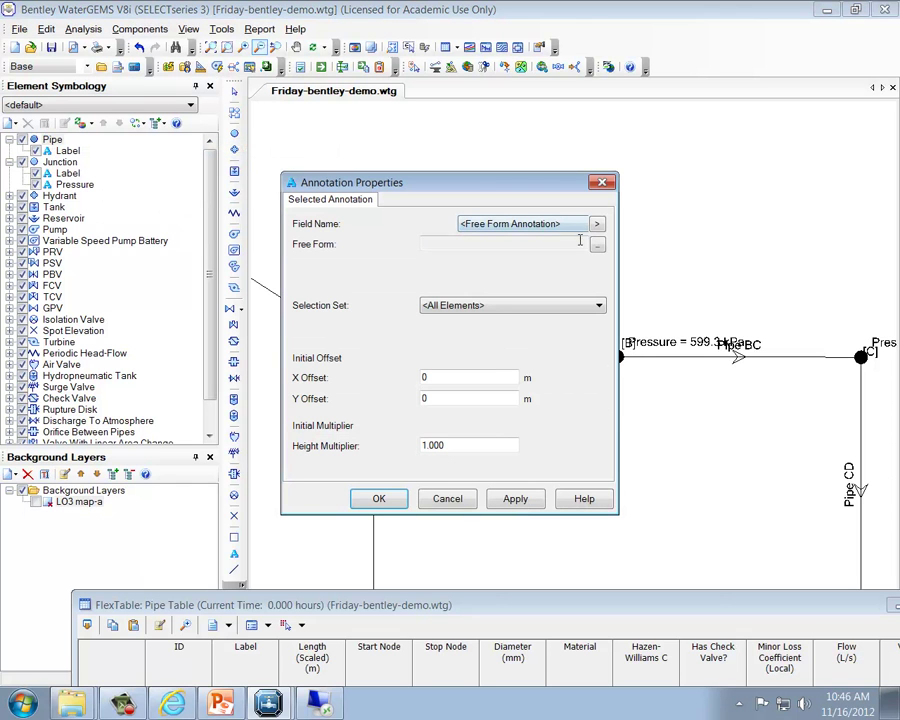
pyautogui.click(590, 309)
pyautogui.click(590, 319)
pyautogui.click(578, 226)
pyautogui.moveTo(666, 281); pyautogui.dragTo(668, 335)
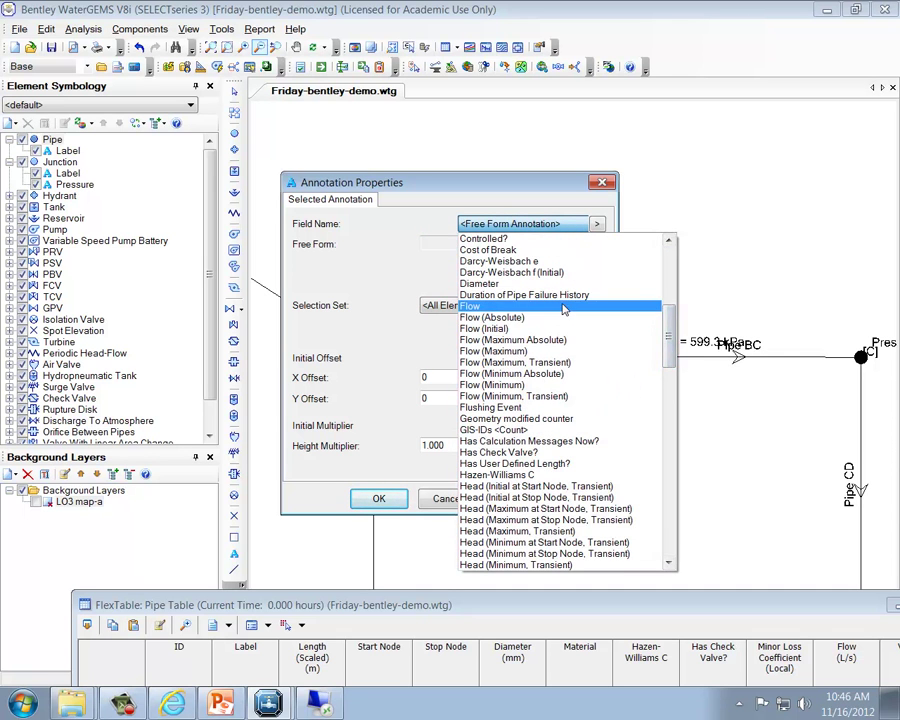
pyautogui.click(560, 306)
pyautogui.click(477, 245)
pyautogui.write('Q =')
# Step: Offset the pipe flow annotation by -10 m in both X and Y, and apply it to the drawing
pyautogui.click(461, 378)
pyautogui.write('-10')
pyautogui.press('Tab')
pyautogui.write('-10')
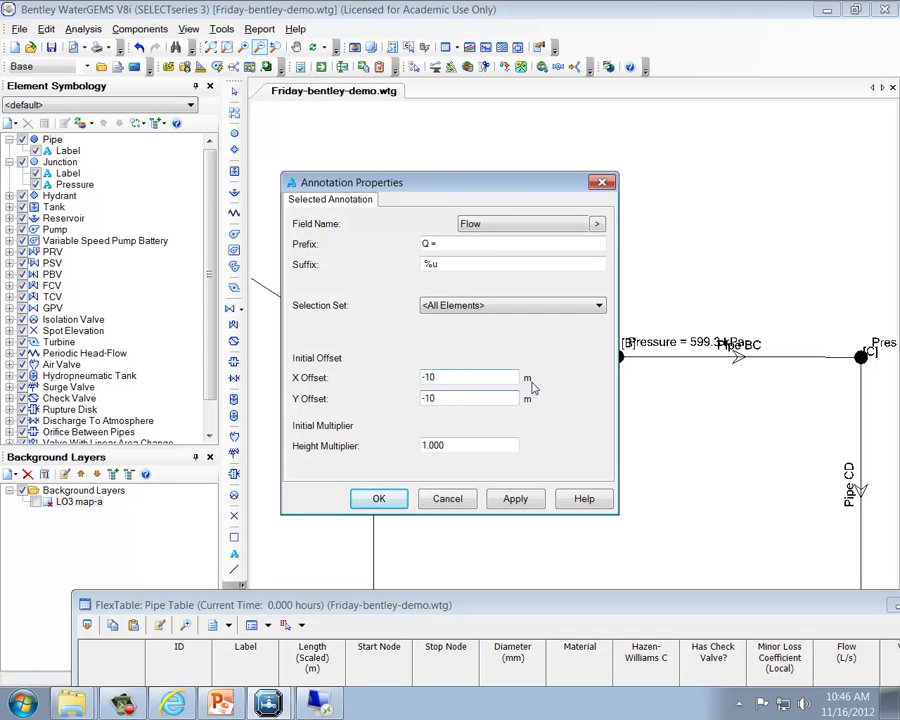
pyautogui.click(529, 498)
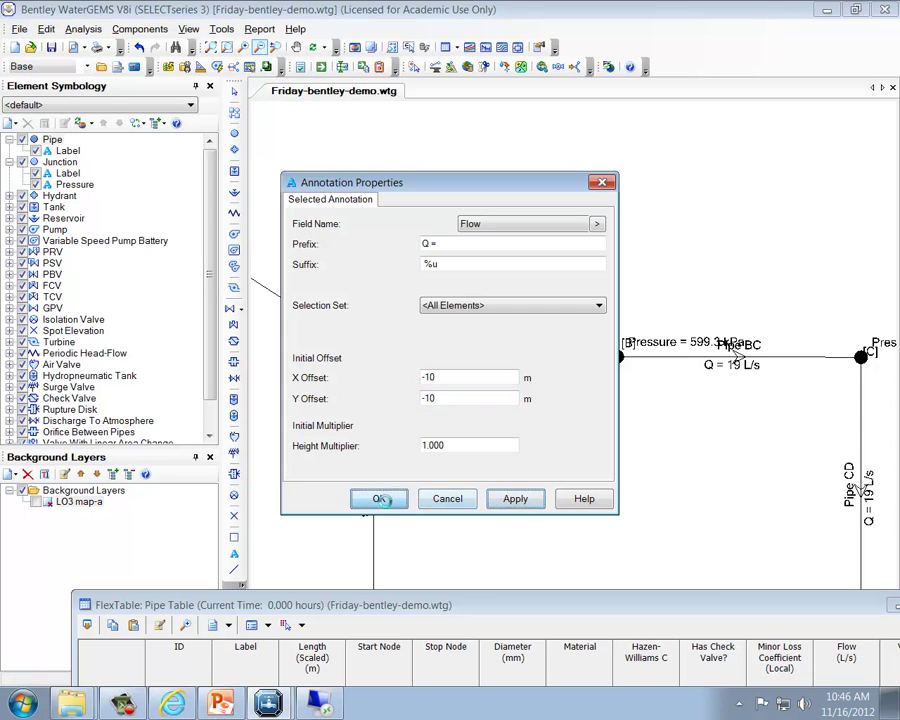
pyautogui.click(378, 498)
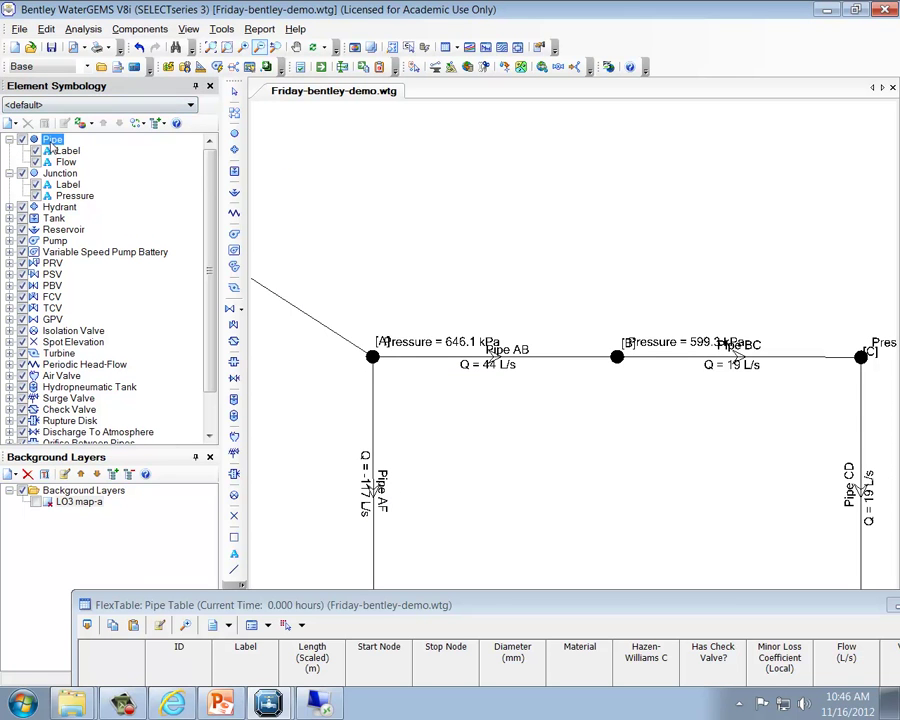
# Step: Examine the Flow and Velocity columns of the pipe FlexTable, and close the table
pyautogui.moveTo(607, 606); pyautogui.dragTo(556, 403)
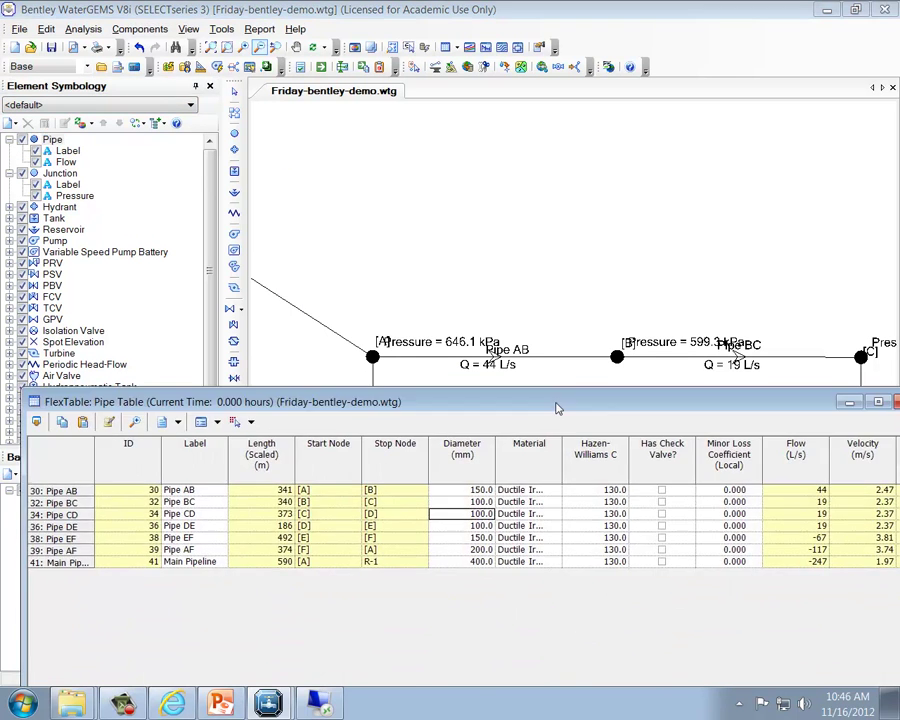
pyautogui.moveTo(853, 412); pyautogui.dragTo(729, 411)
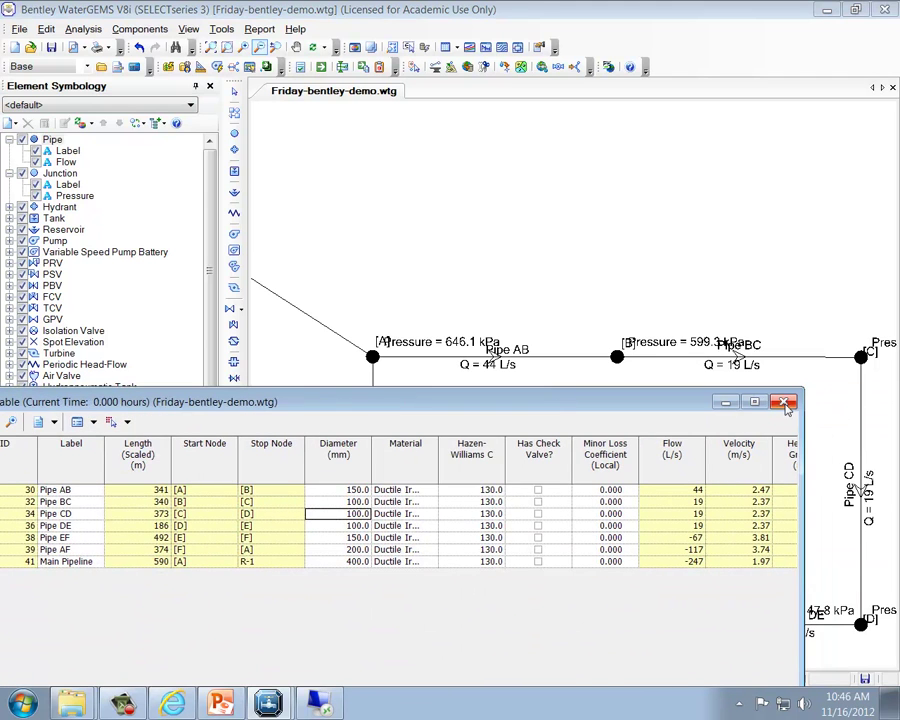
pyautogui.click(785, 402)
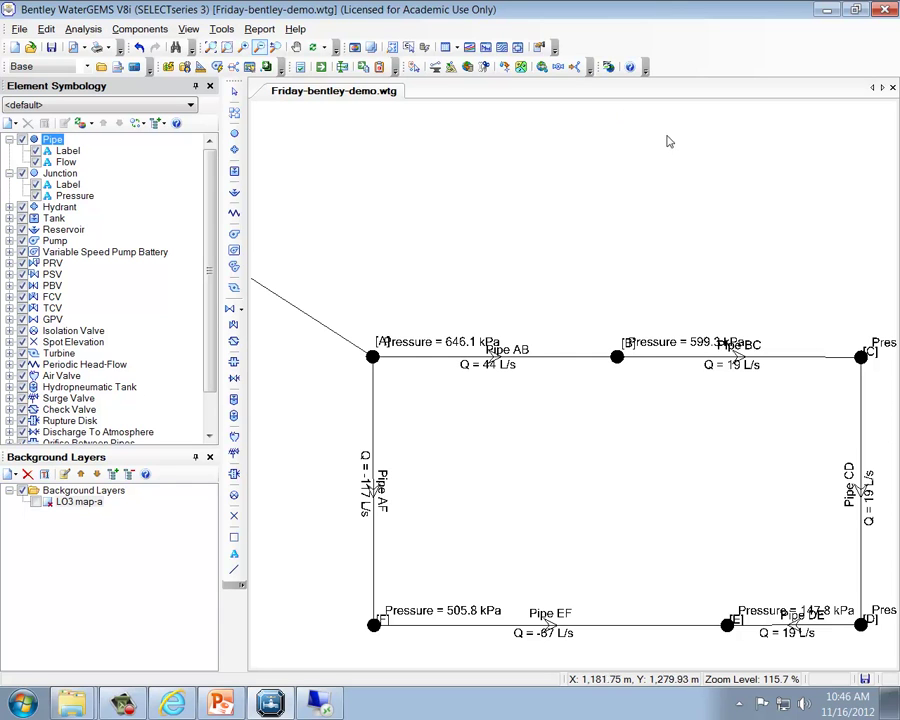
# Step: Reopen the pipe FlexTable and set the diameter of Pipe AB to 125 mm
pyautogui.click(452, 47)
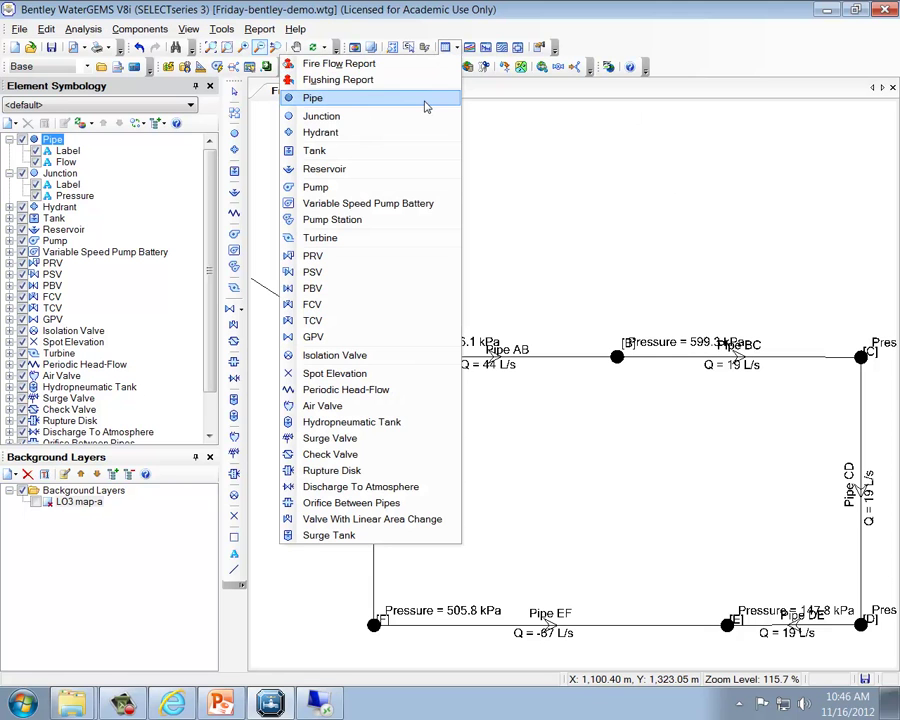
pyautogui.click(425, 106)
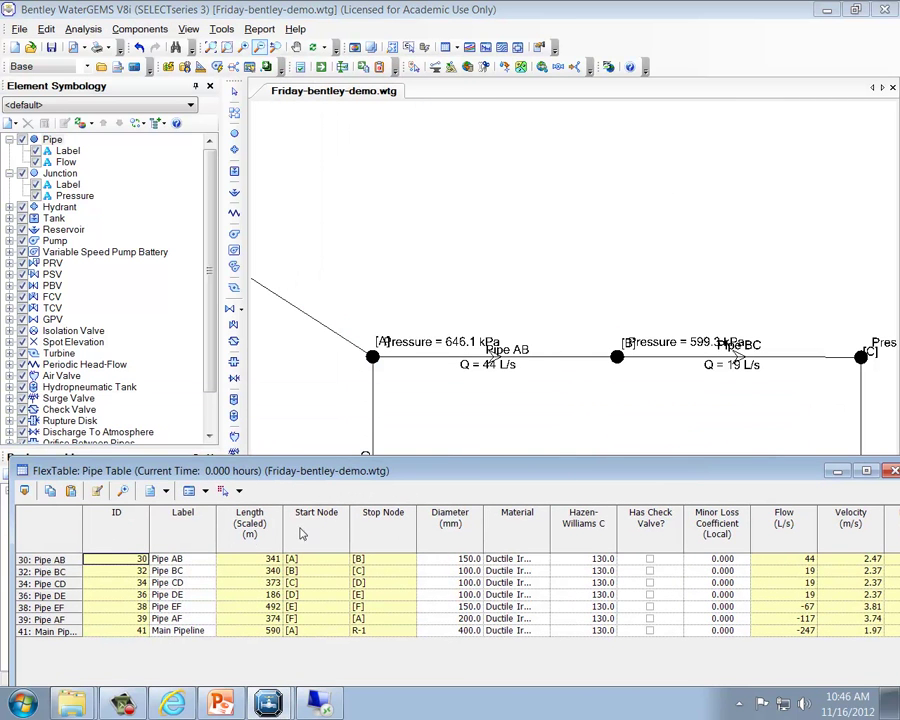
pyautogui.click(469, 559)
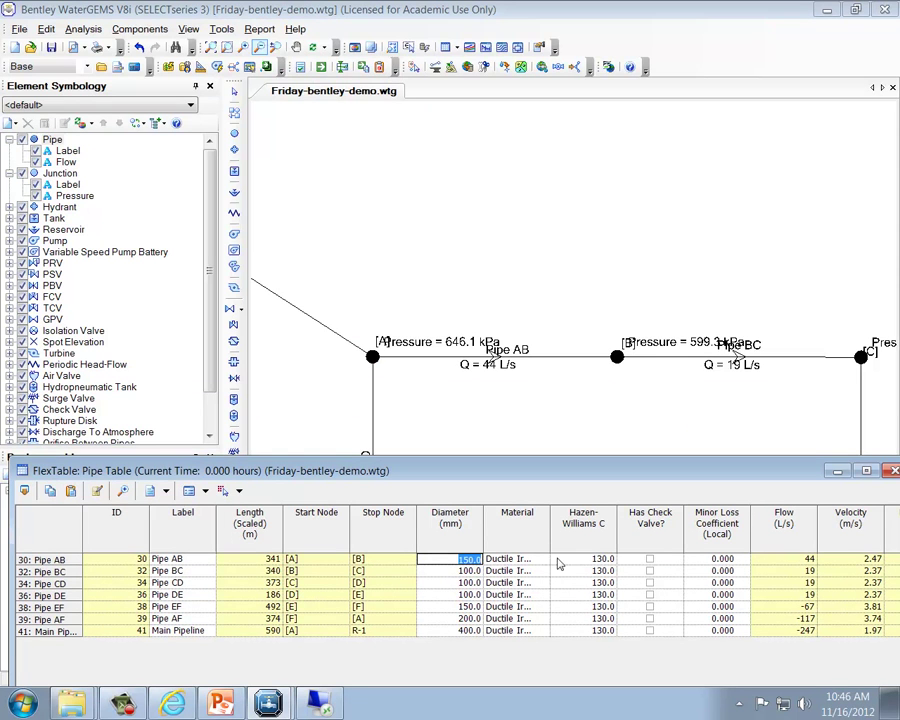
pyautogui.write('125')
pyautogui.press('Down')
pyautogui.press('Down')
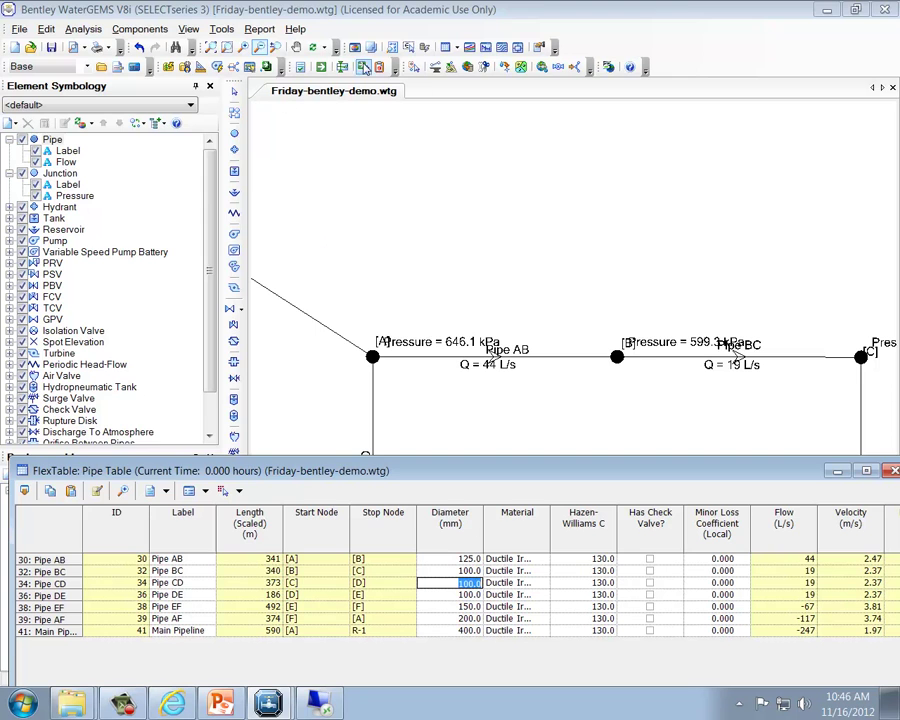
# Step: Recompute the Base scenario, close the calculation summary and clear the pipe FlexTable off the network drawing
pyautogui.click(322, 68)
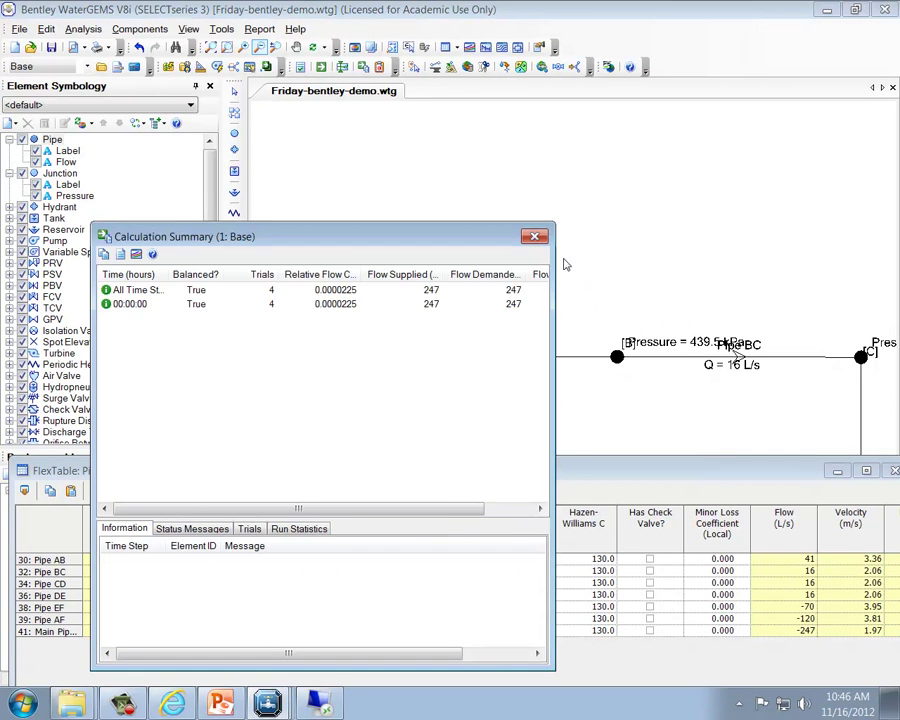
pyautogui.click(540, 238)
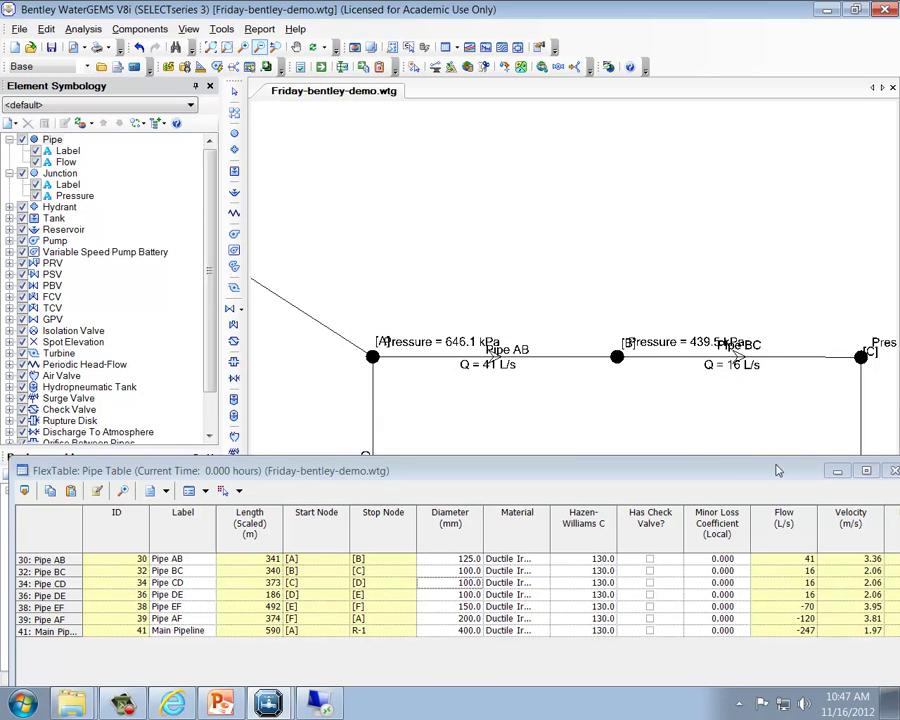
pyautogui.moveTo(774, 467); pyautogui.dragTo(722, 455)
pyautogui.click(844, 459)
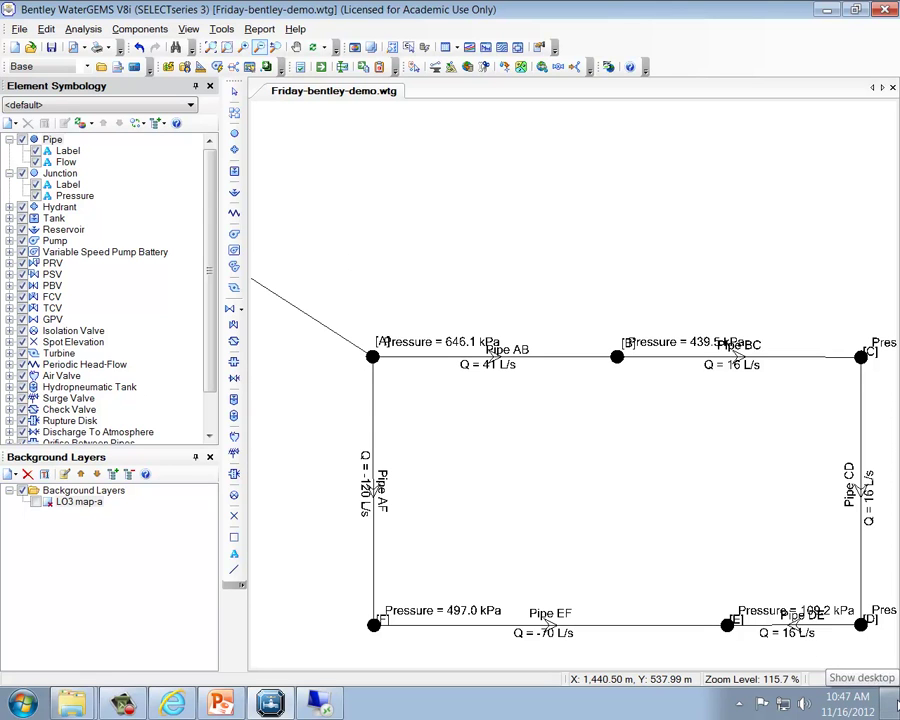
# Step: Save the project, and save a copy as Friday-bentley-demo in a new folder named Bentley inside C:\TEMP
pyautogui.click(18, 29)
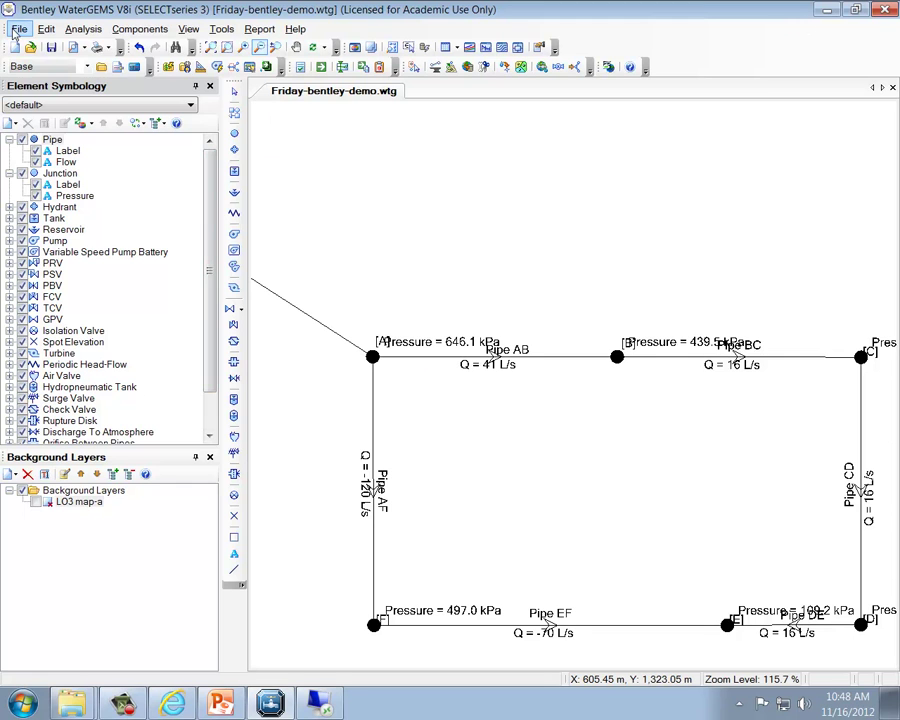
pyautogui.click(80, 118)
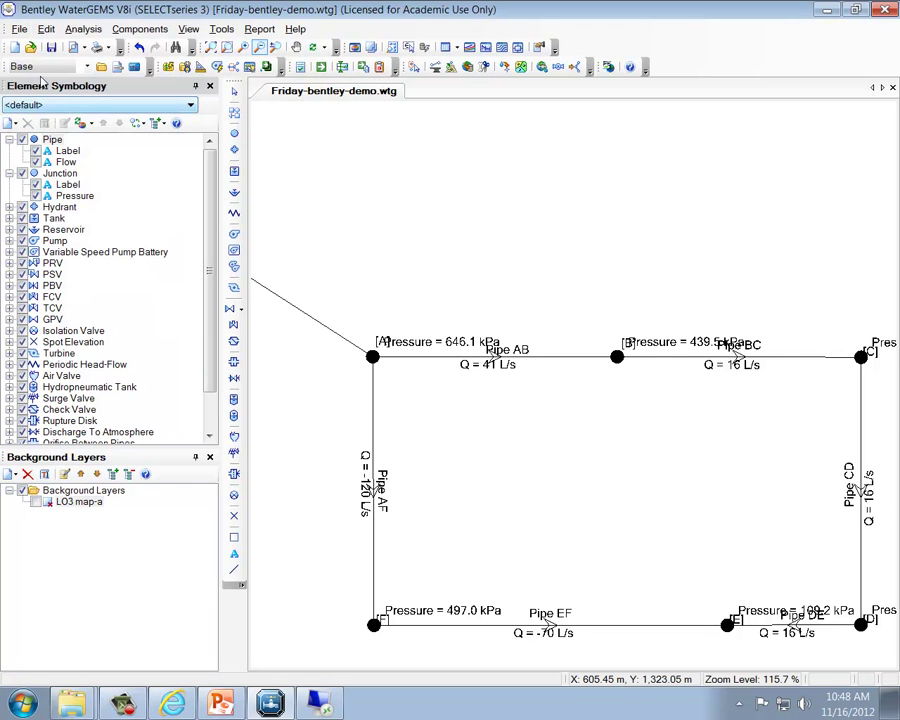
pyautogui.click(18, 29)
pyautogui.click(47, 134)
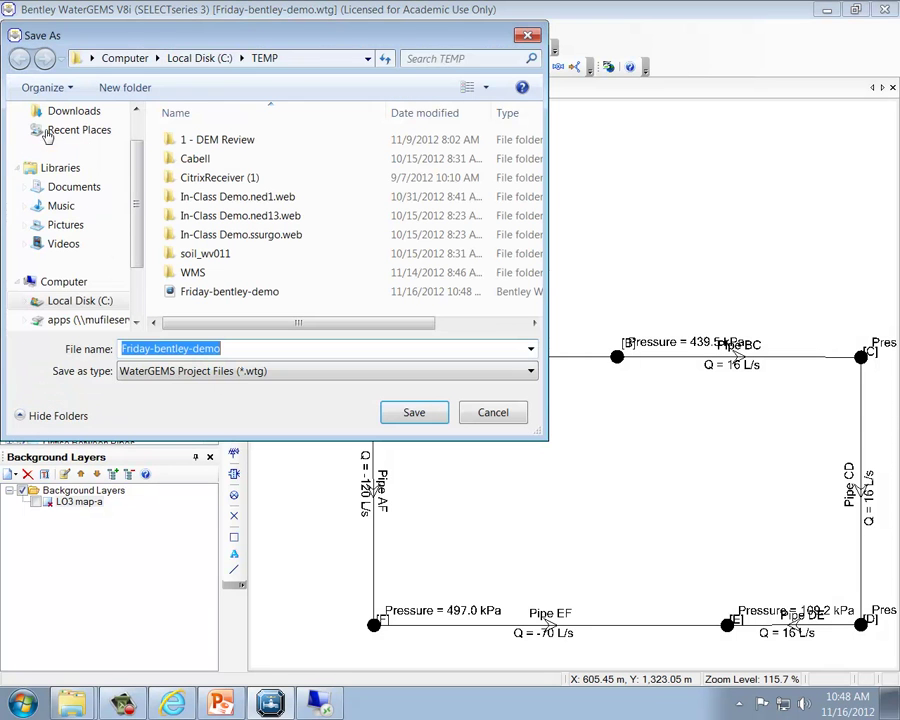
pyautogui.click(134, 90)
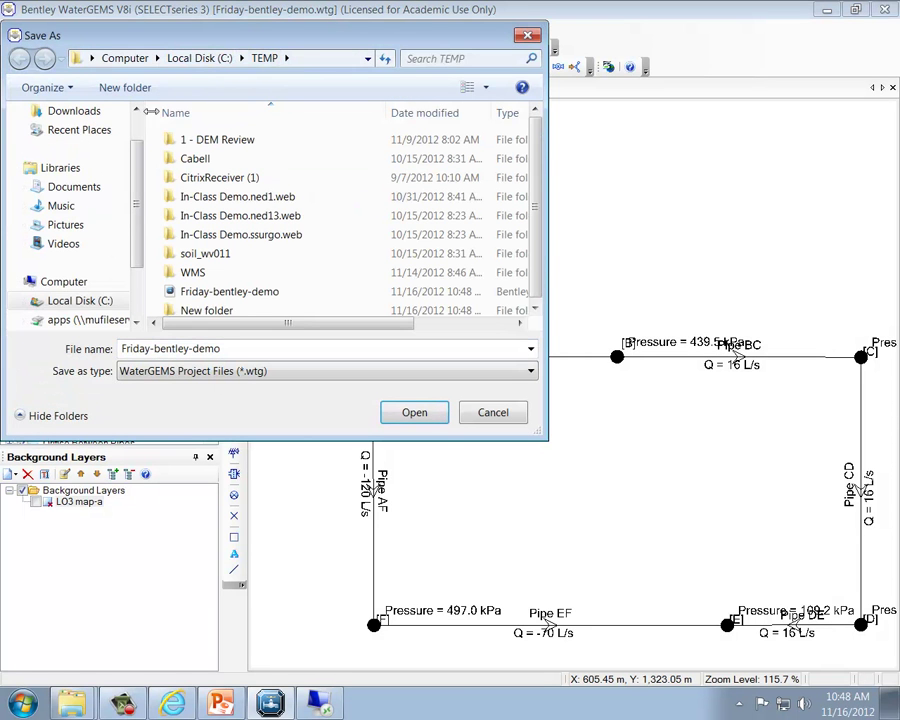
pyautogui.write('Bentley')
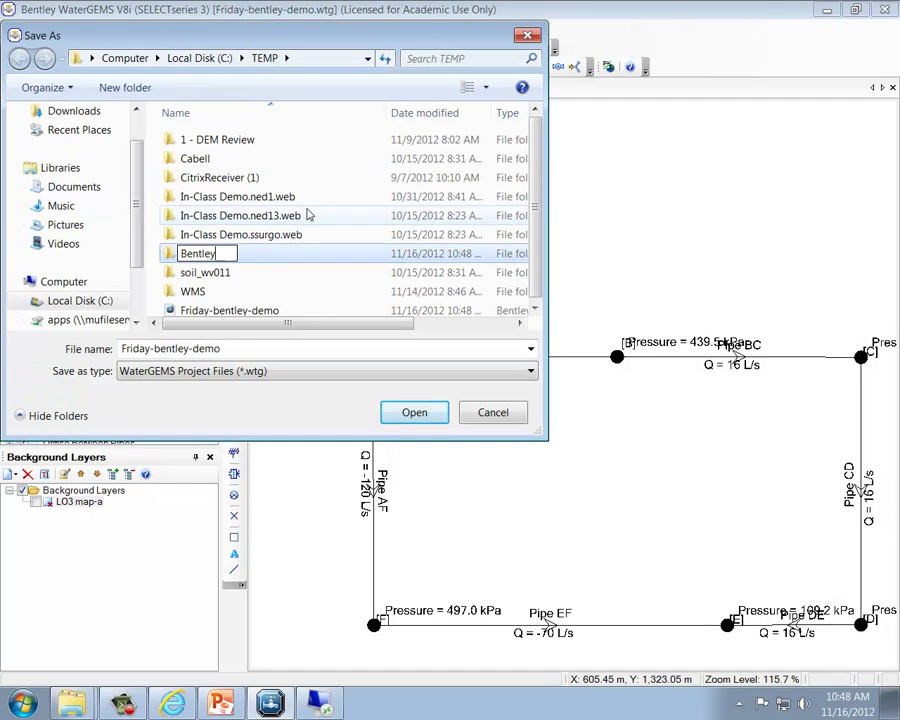
pyautogui.press('Return')
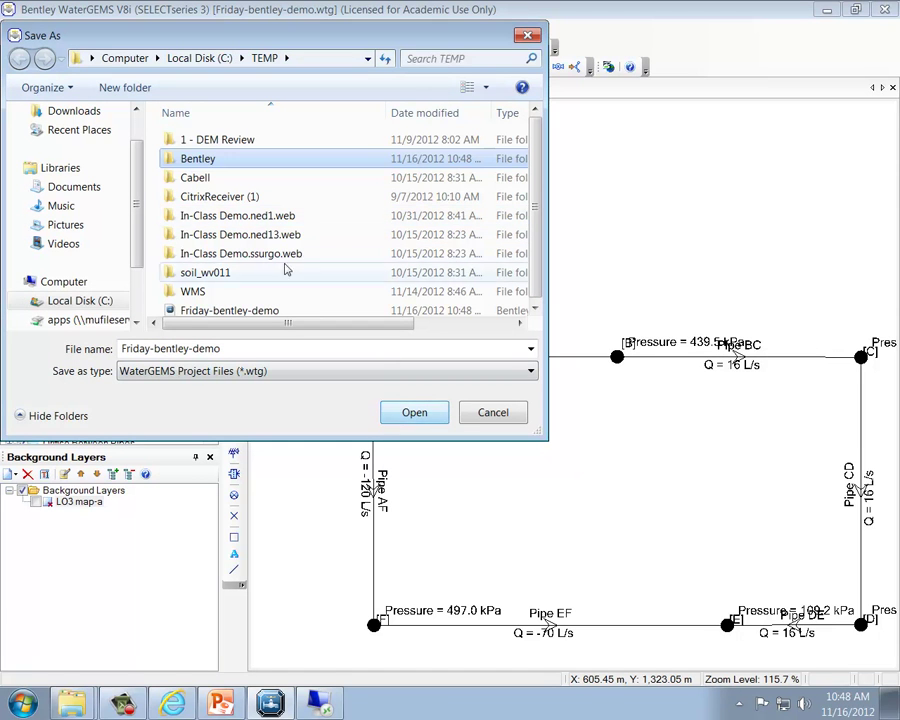
pyautogui.doubleClick(209, 162)
pyautogui.click(420, 415)
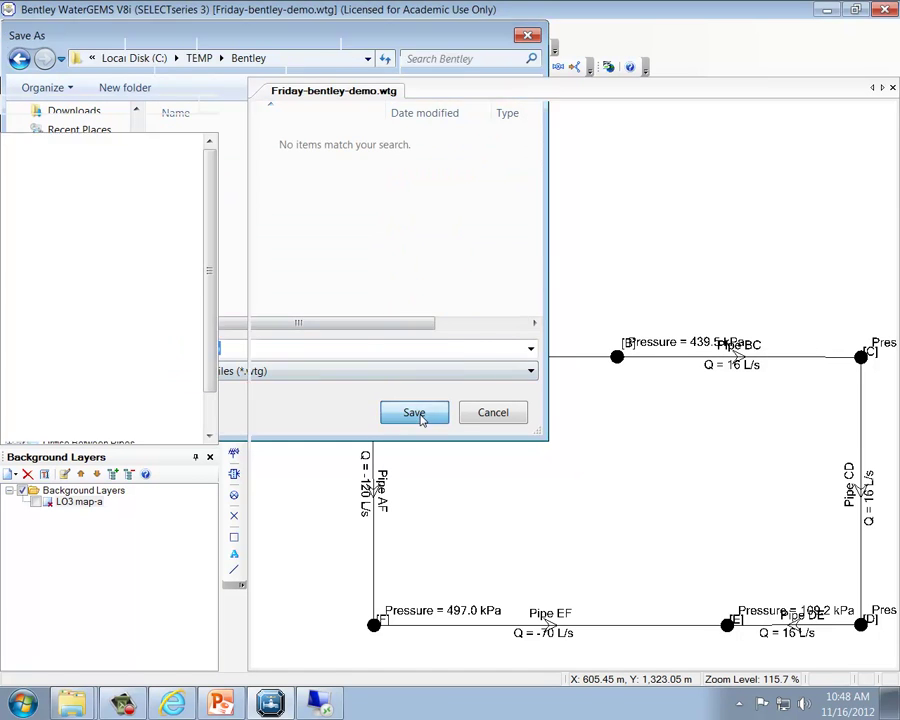
# Step: Switch to Windows Explorer and browse to the C:\TEMP\Bentley folder holding the saved project files
pyautogui.click(890, 704)
pyautogui.moveTo(71, 704)
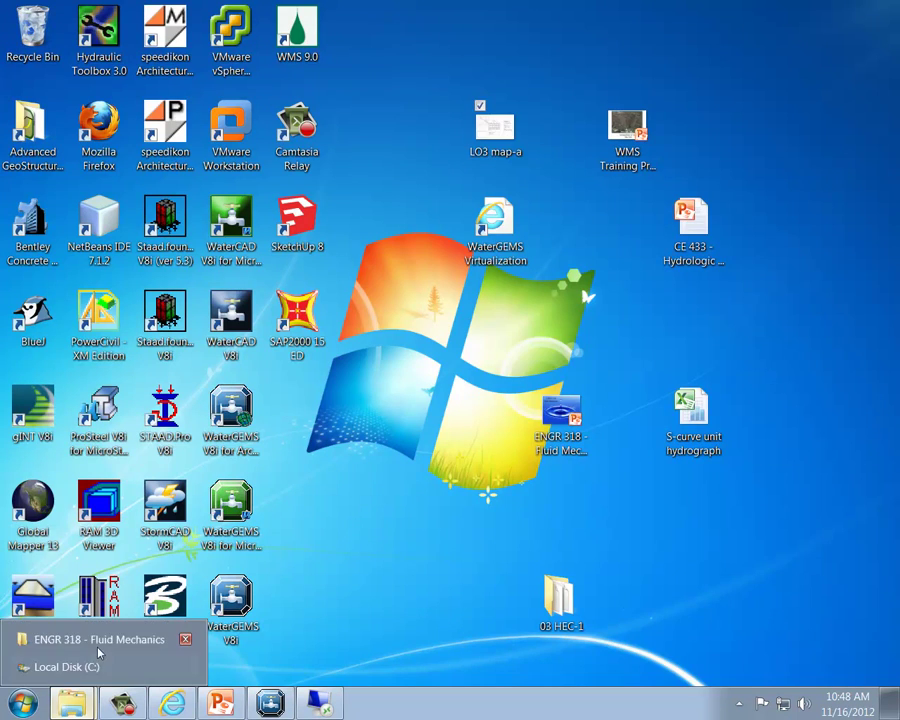
pyautogui.click(80, 637)
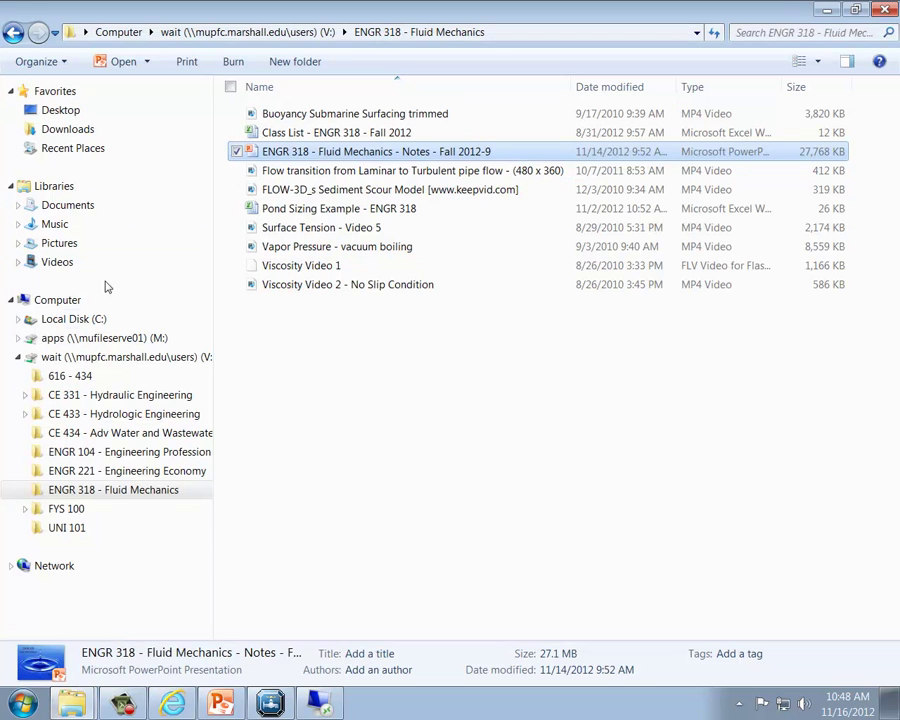
pyautogui.click(105, 320)
pyautogui.click(292, 437)
pyautogui.doubleClick(292, 437)
pyautogui.doubleClick(280, 132)
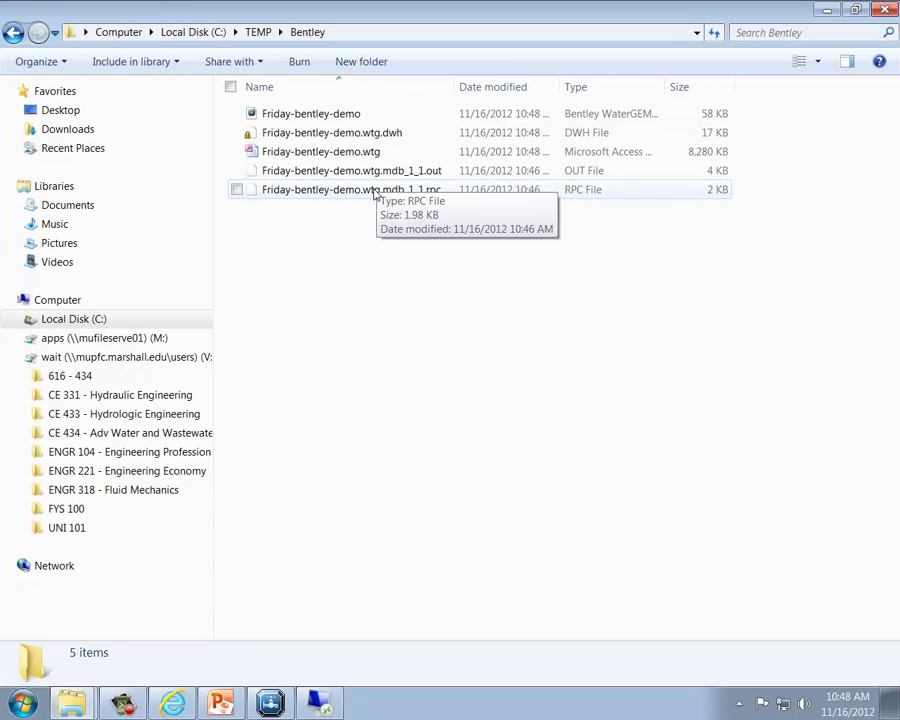
pyautogui.click(140, 706)
pyautogui.click(140, 706)
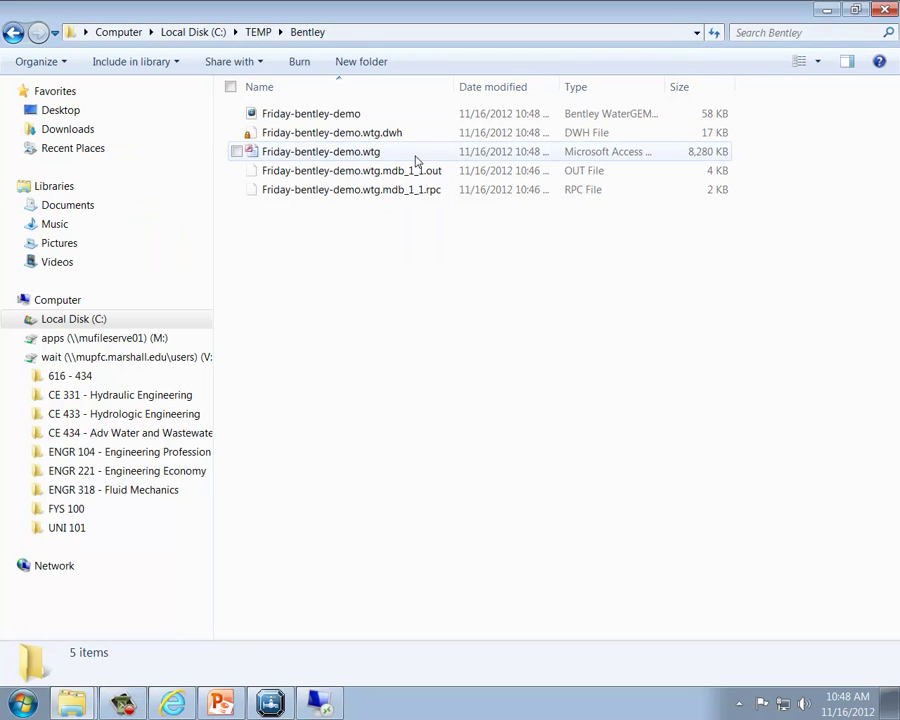
# Step: Compress all five Friday-bentley-demo project files together into a zipped folder
pyautogui.click(346, 115)
pyautogui.keyDown('shift'); pyautogui.click(351, 190); pyautogui.keyUp('shift')
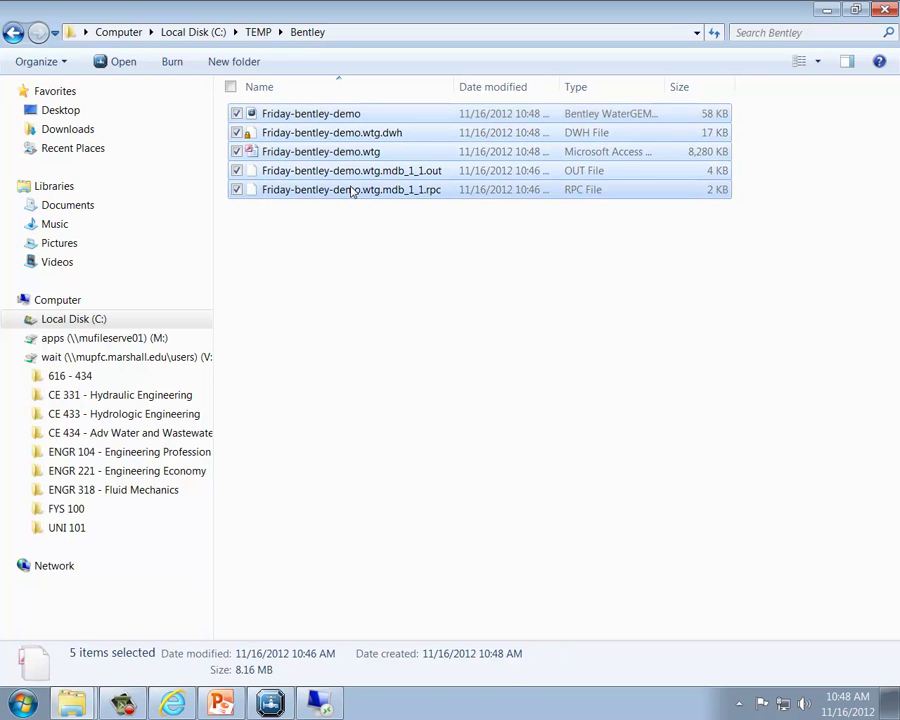
pyautogui.rightClick(350, 189)
pyautogui.moveTo(323, 265)
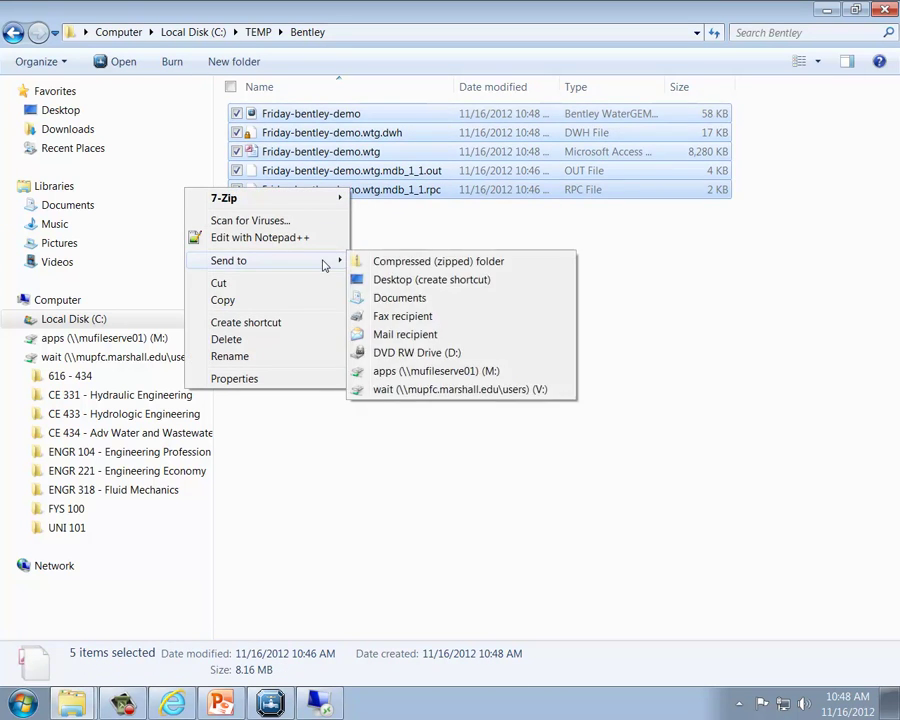
pyautogui.click(418, 261)
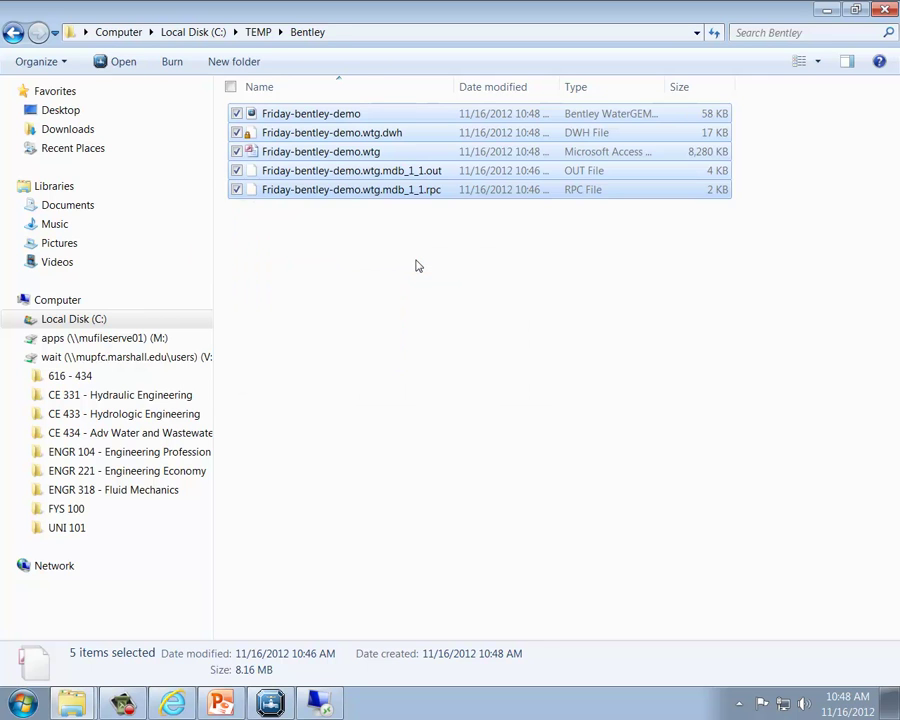
pyautogui.click(418, 263)
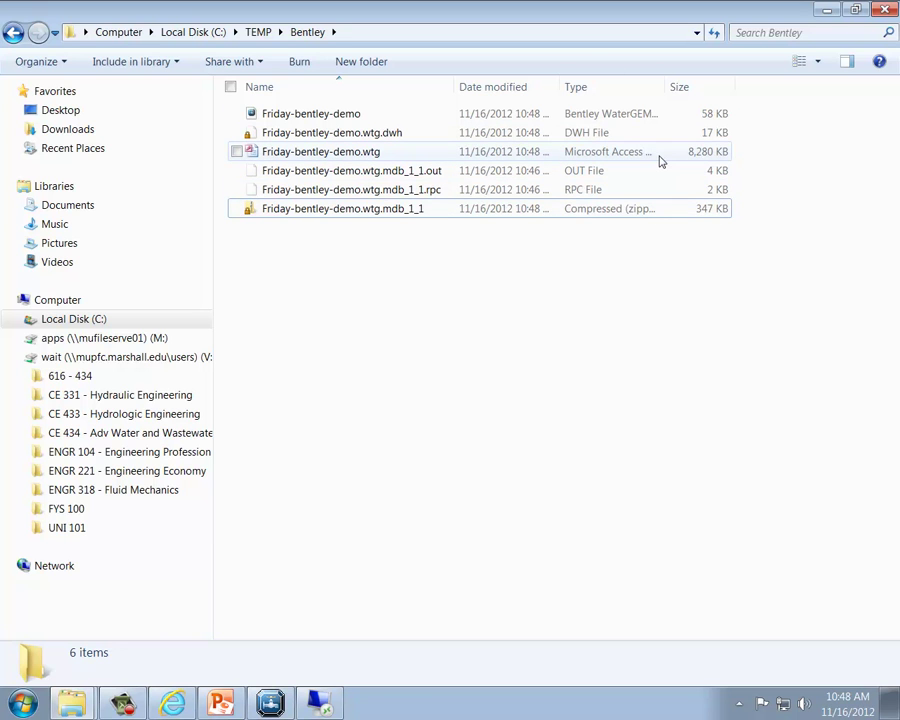
# Step: Open the zipped project folder to check its contents, and return to the Bentley folder
pyautogui.doubleClick(408, 210)
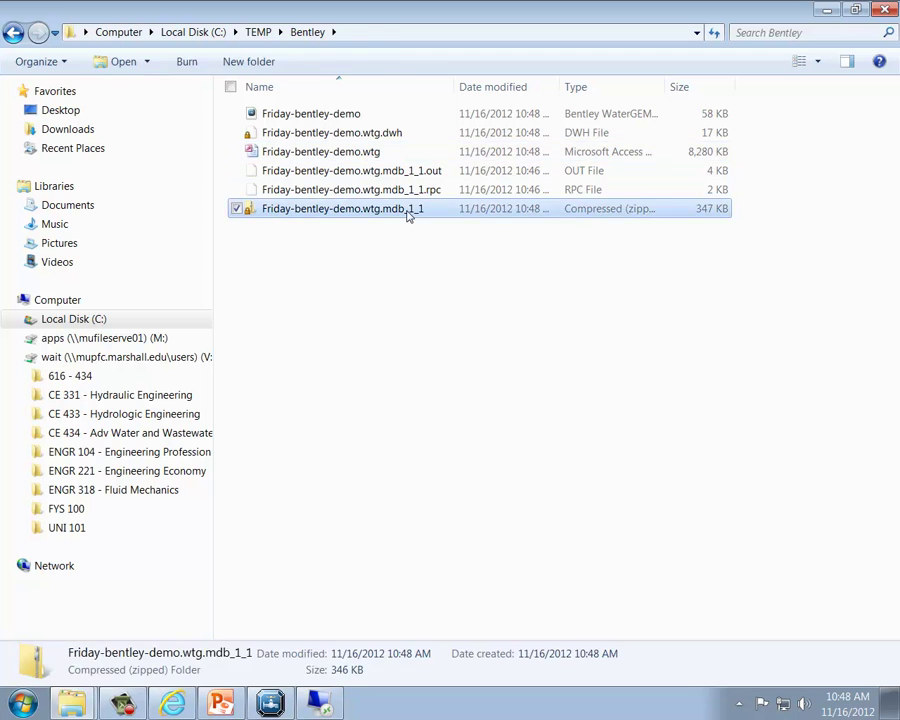
pyautogui.click(12, 33)
pyautogui.click(333, 228)
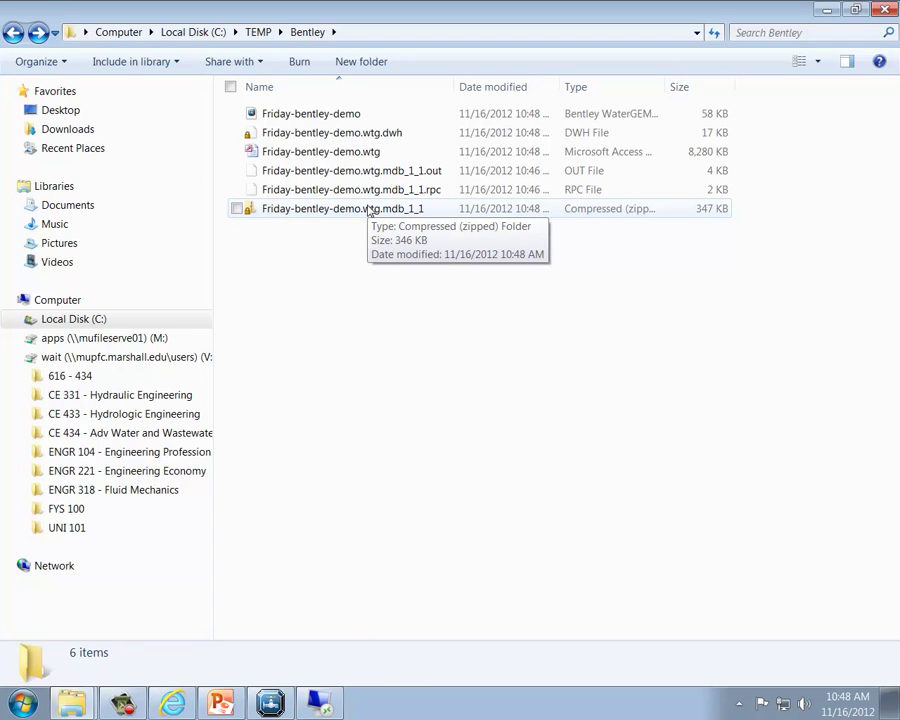
# Step: Extract the zipped project into its own subfolder of C:\TEMP\Bentley, and return to the Bentley folder
pyautogui.rightClick(369, 209)
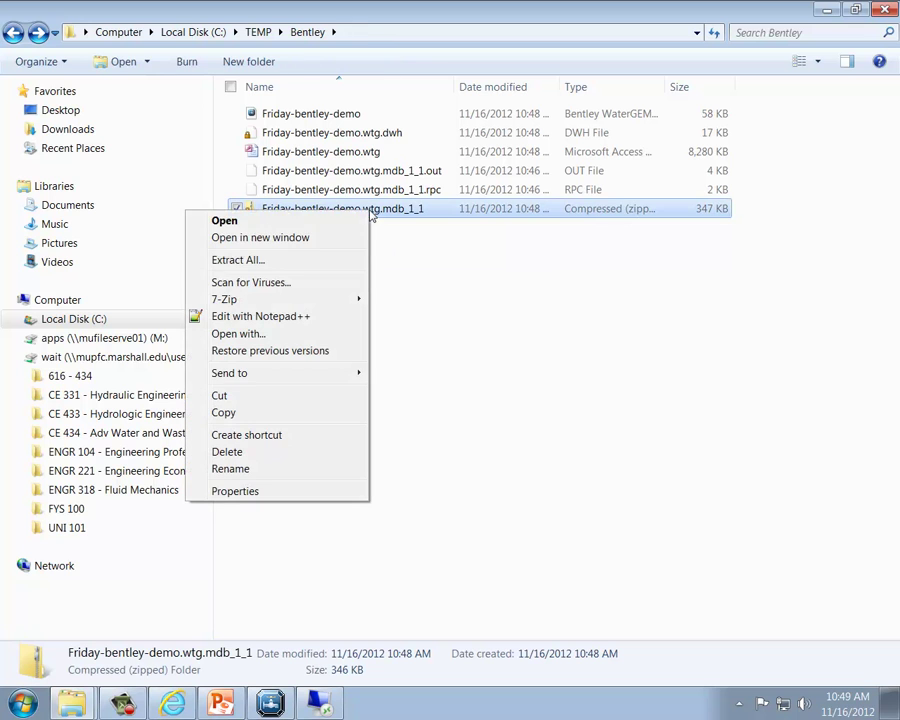
pyautogui.click(335, 262)
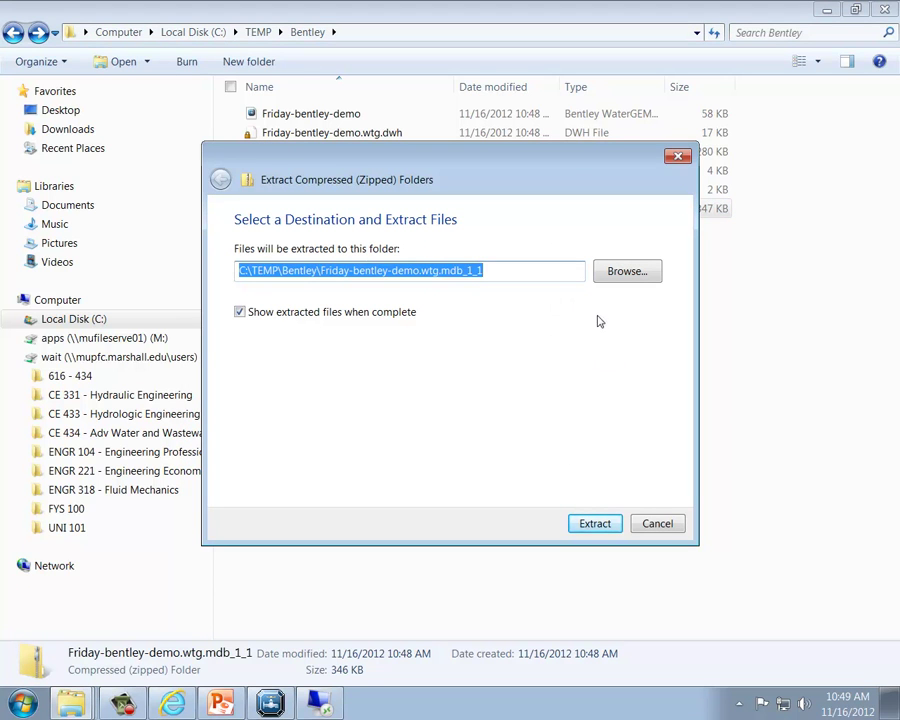
pyautogui.click(597, 524)
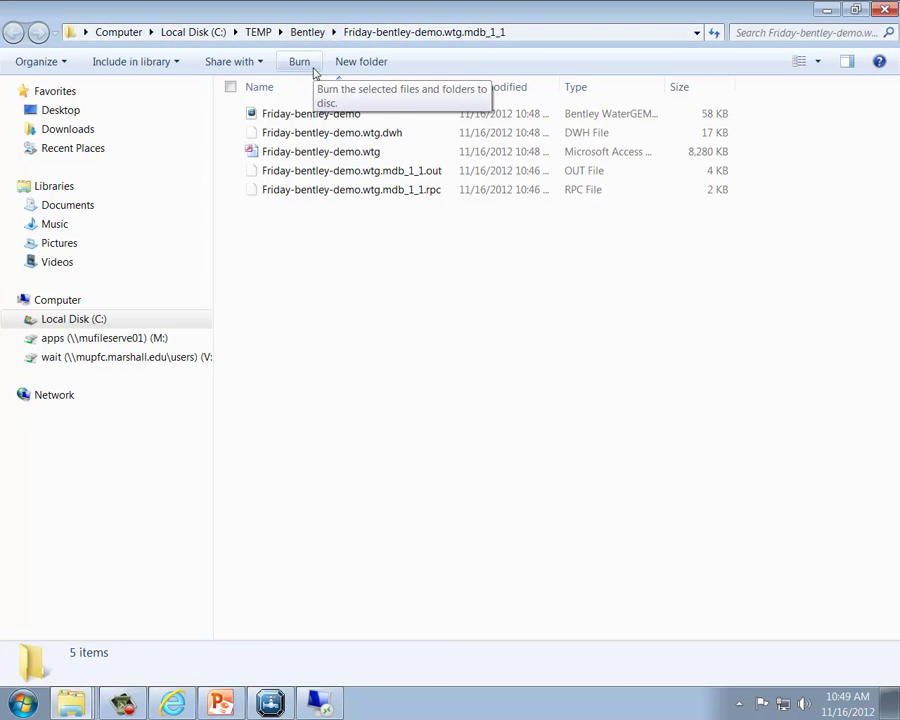
pyautogui.click(308, 32)
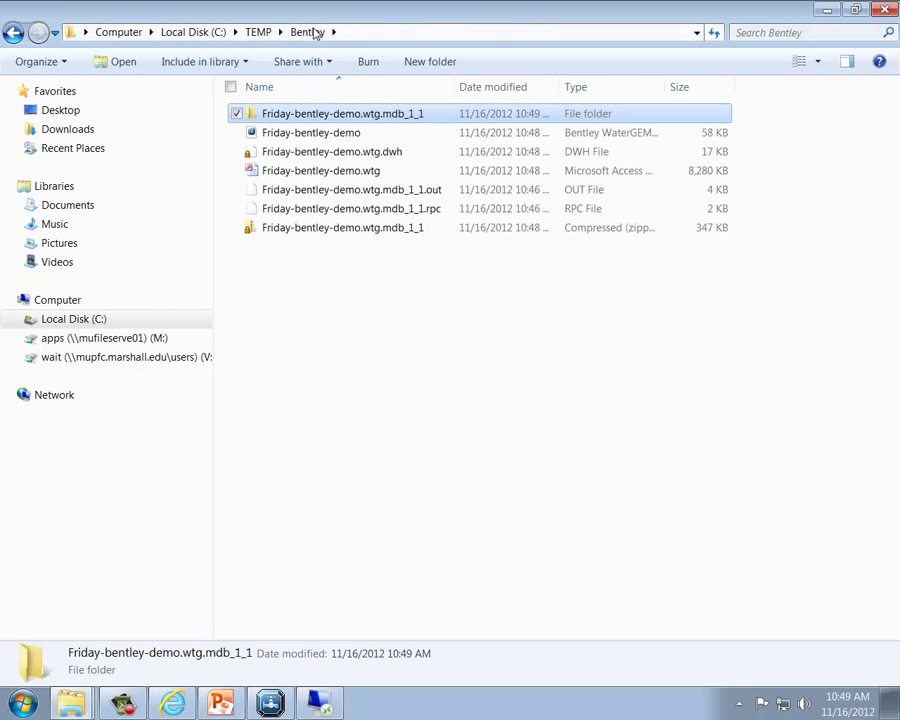